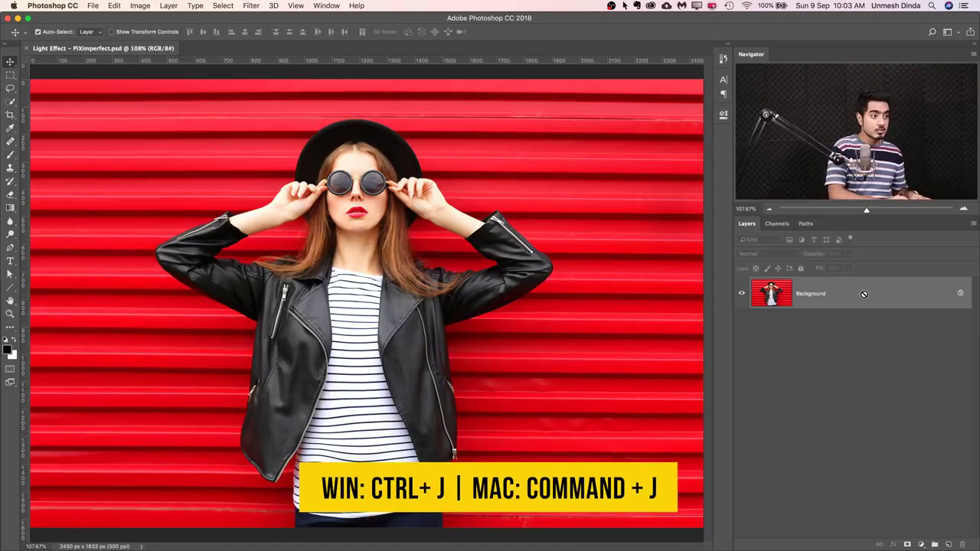
Duplicate the Background layer and rename the copy "Subject with Light".
key(super+j)
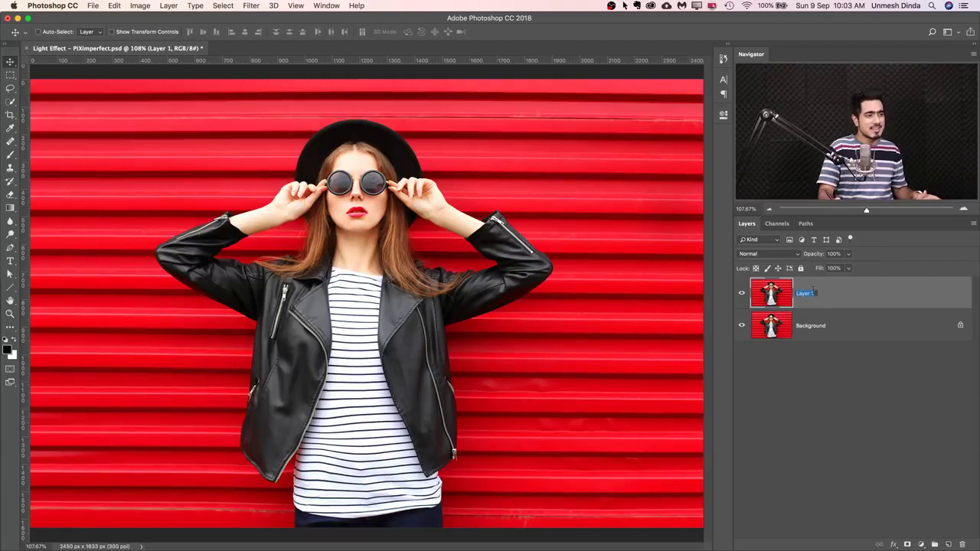
text(Ligh)
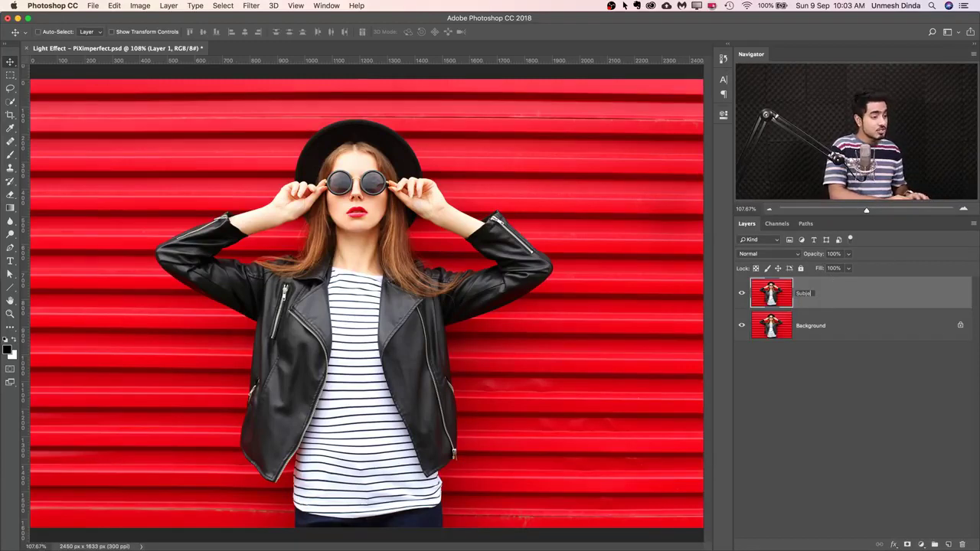
text(t with Ligh)
key(Return)
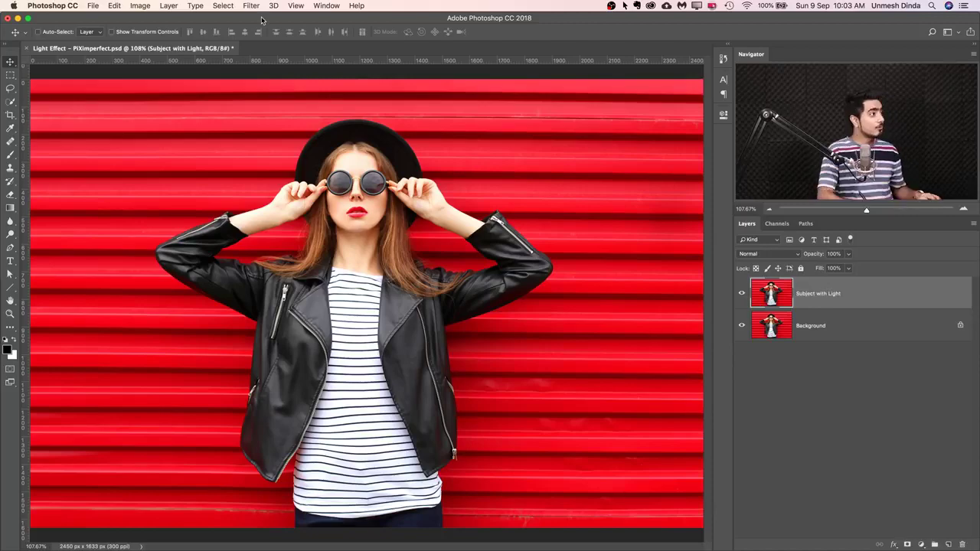
Convert the "Subject with Light" layer for smart filters and accept the smart object conversion.
click(251, 5)
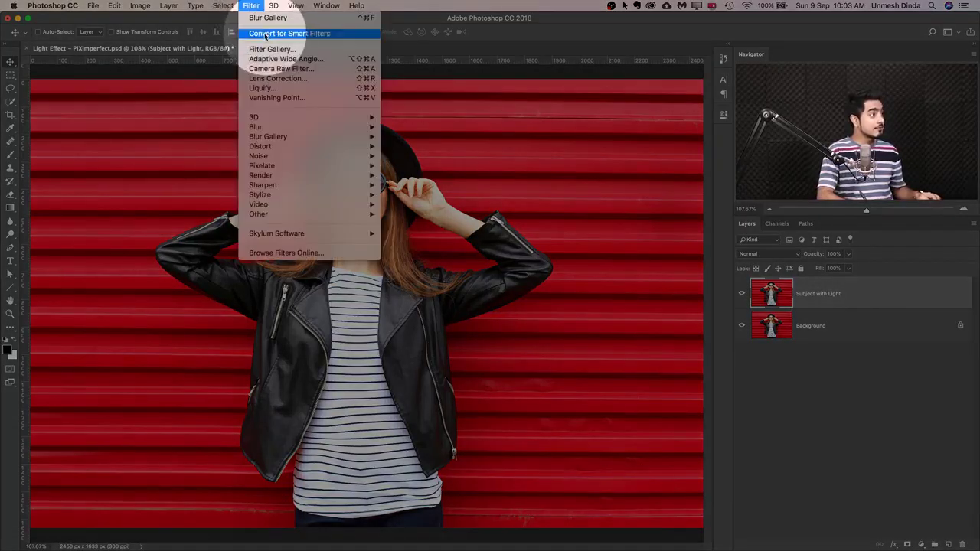
click(267, 34)
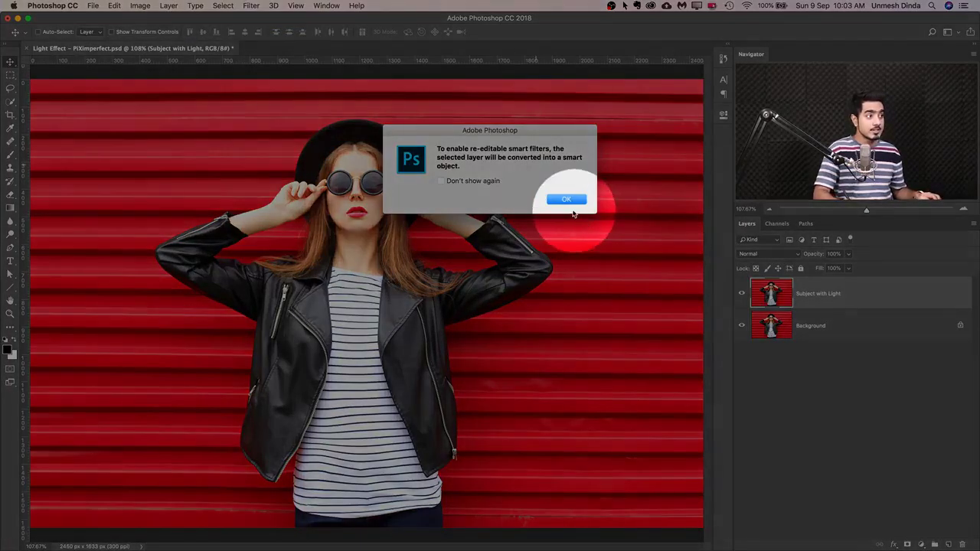
click(566, 199)
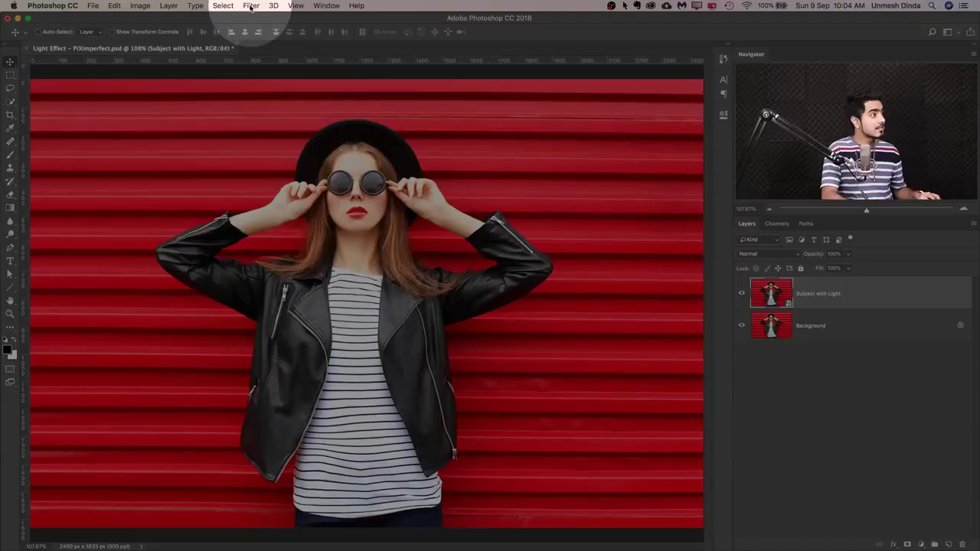
Start the Lighting Effects render filter on the "Subject with Light" layer.
click(251, 5)
mouse_move(319, 177)
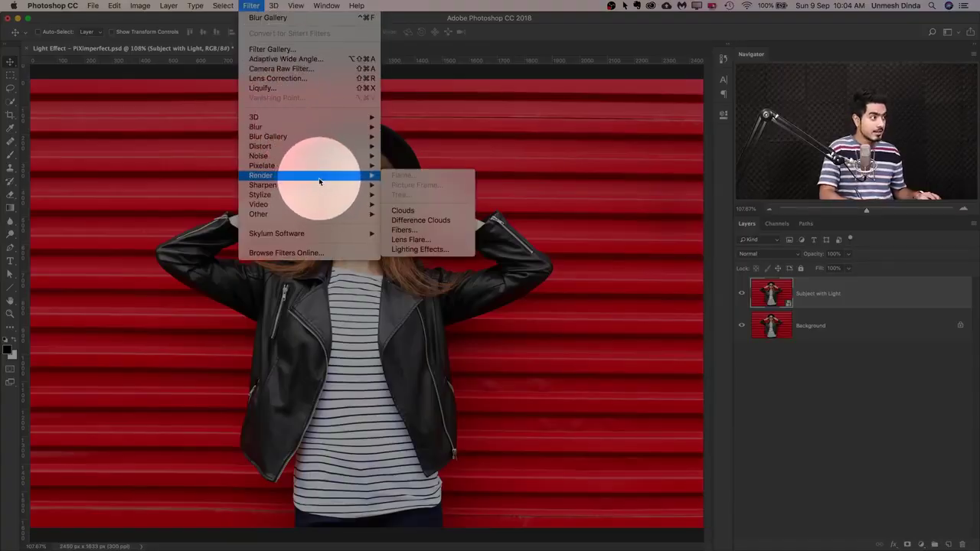
click(420, 249)
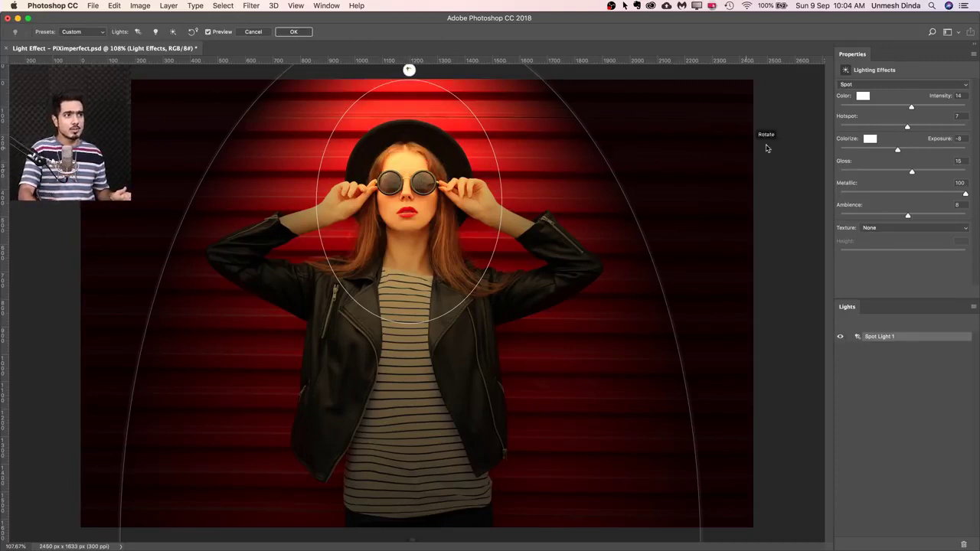
Change the light type to Point and move the light up from below the shirt to the woman's face.
click(895, 85)
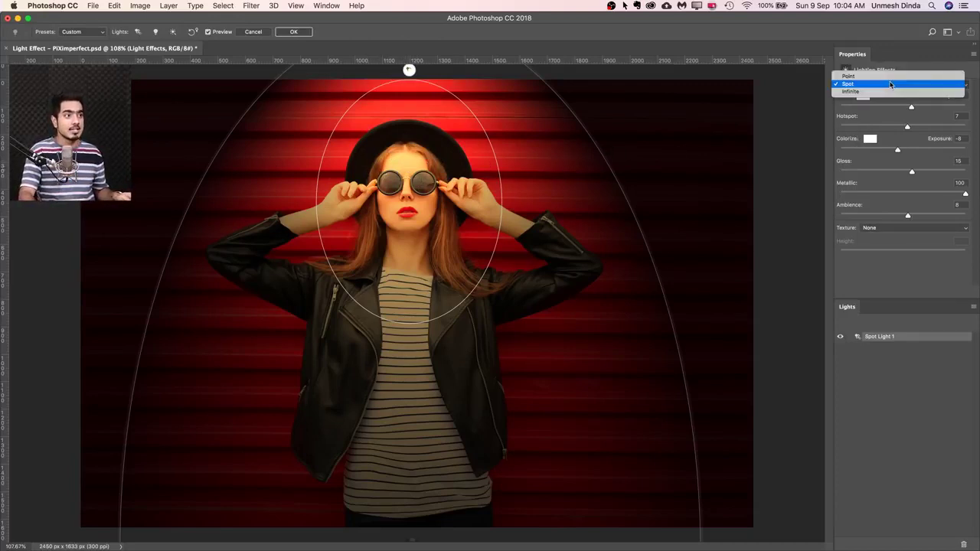
click(884, 78)
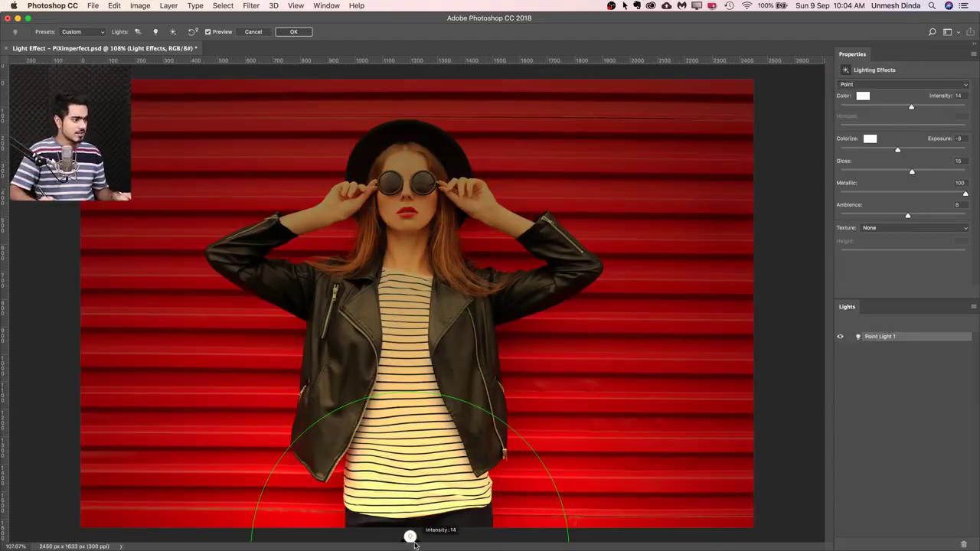
drag(423, 515, 430, 493)
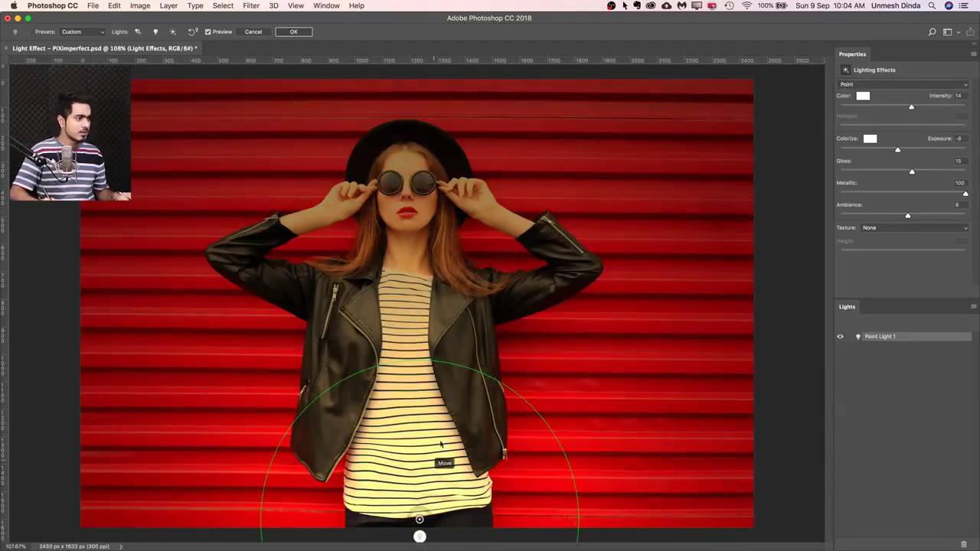
drag(441, 443, 451, 183)
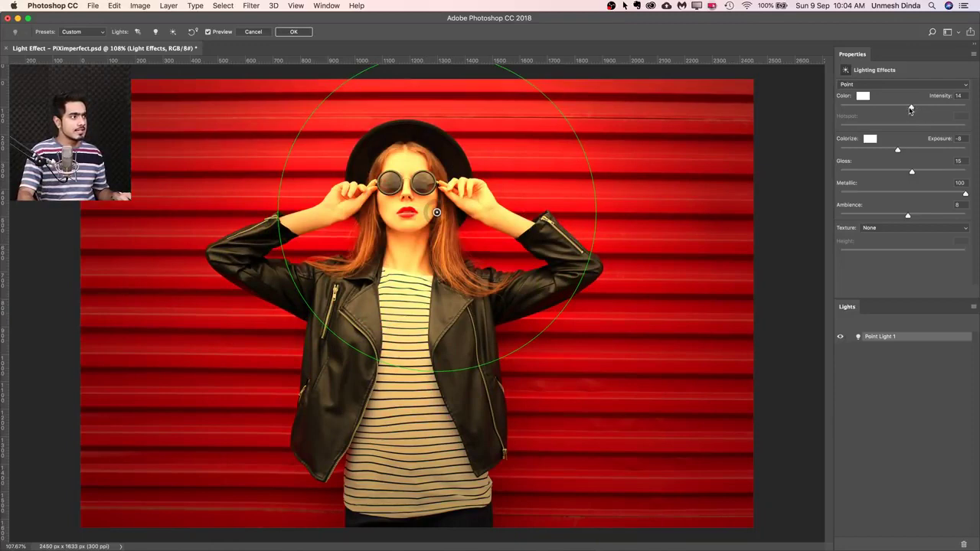
Set the point light's intensity to 13 and ambience to -43, and reposition the light over the jacket's zipper.
mouse_move(911, 110)
mouse_down()
mouse_move(894, 110)
mouse_move(911, 110)
mouse_up()
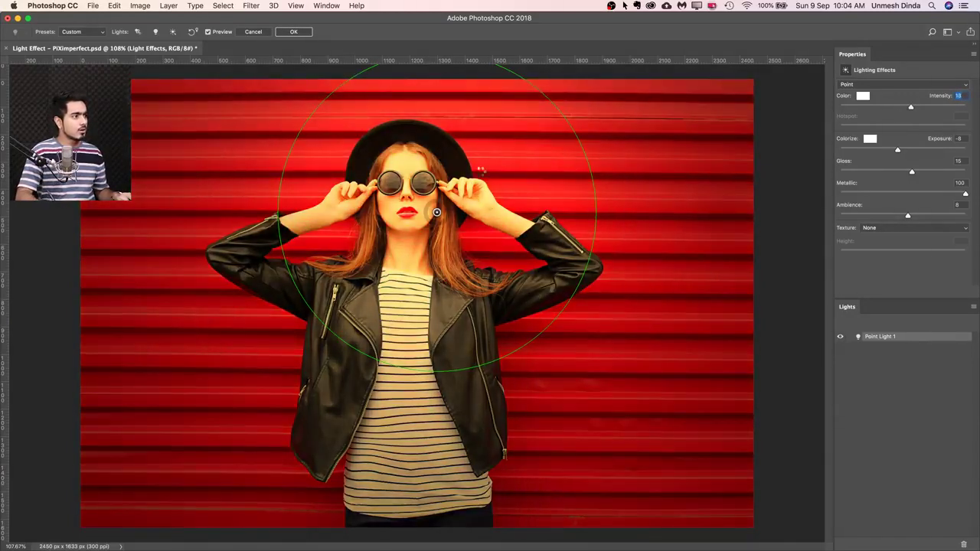
drag(506, 167, 562, 166)
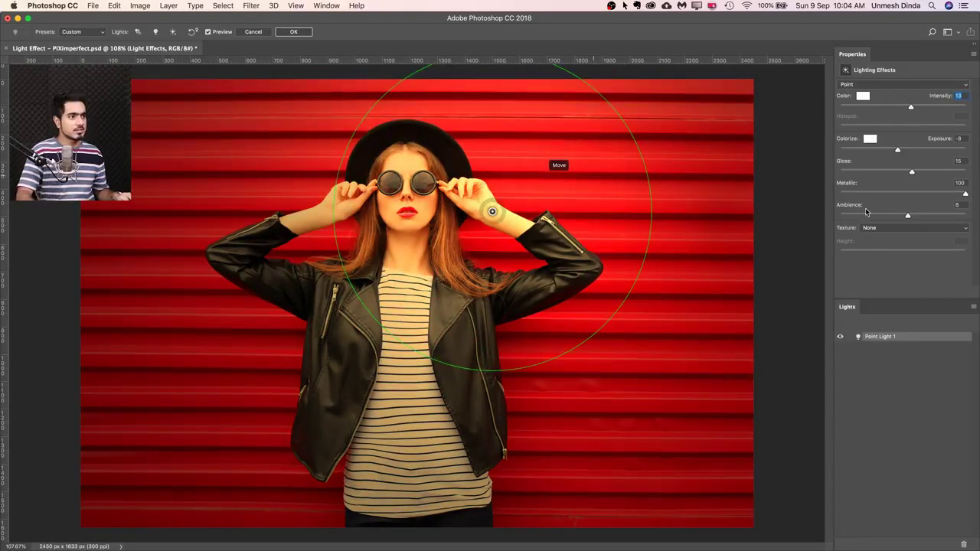
drag(895, 214, 872, 213)
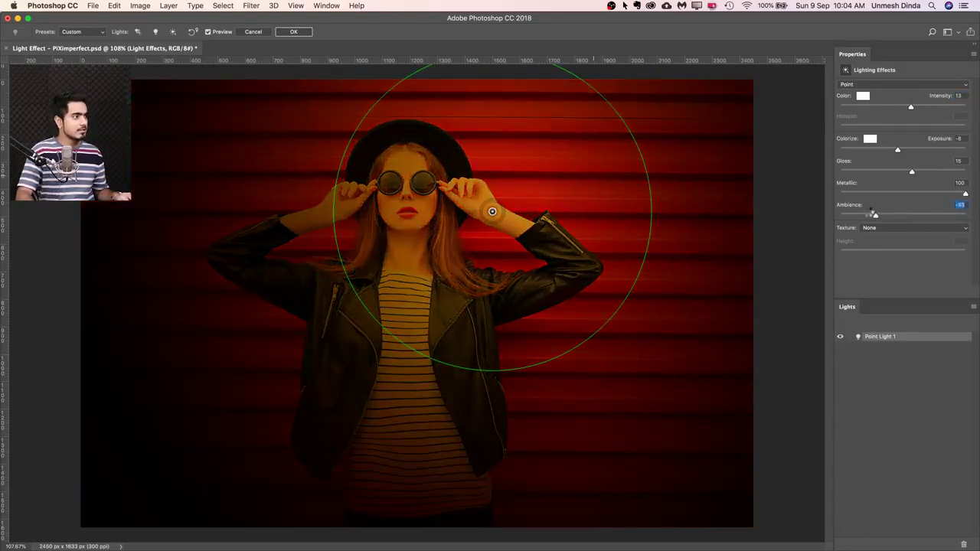
drag(542, 176, 380, 233)
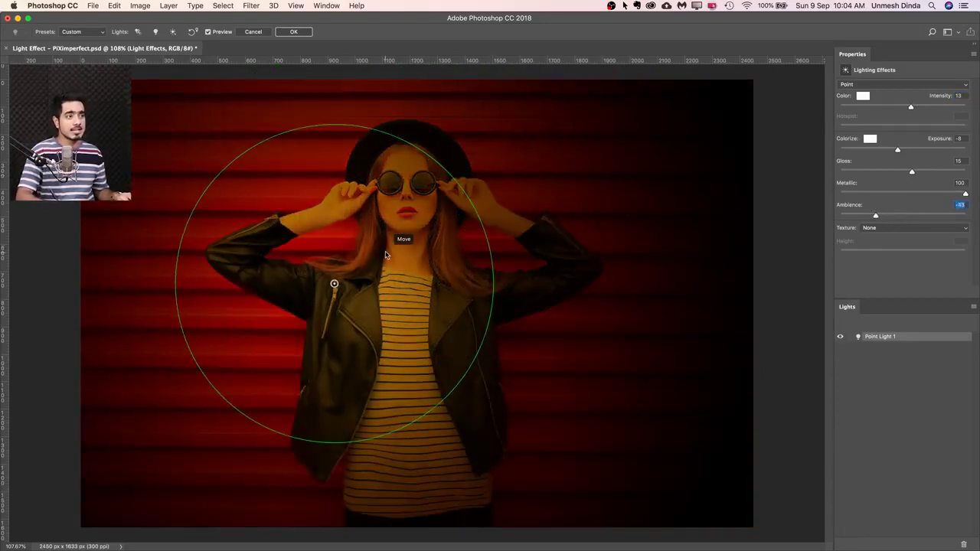
Try the Spot light type in place of the point light.
click(938, 87)
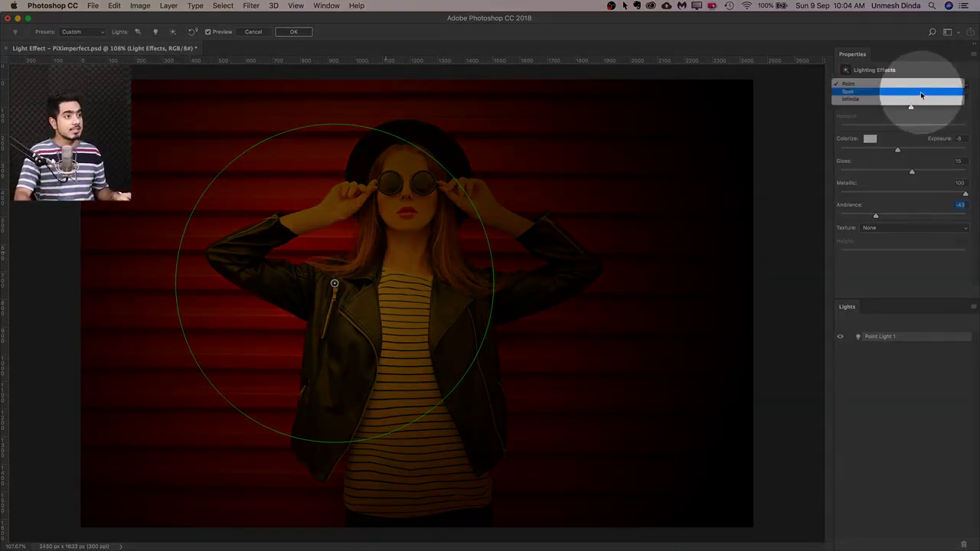
click(913, 93)
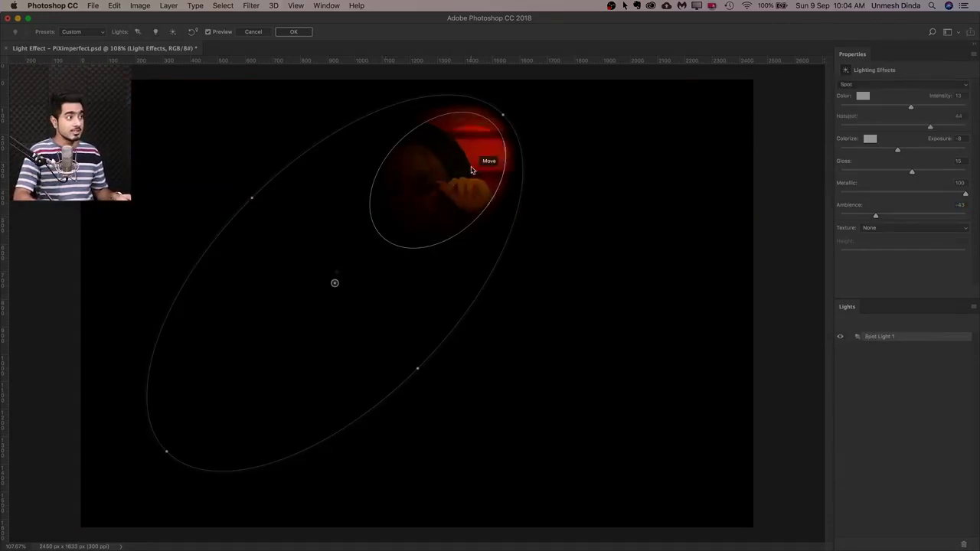
click(929, 100)
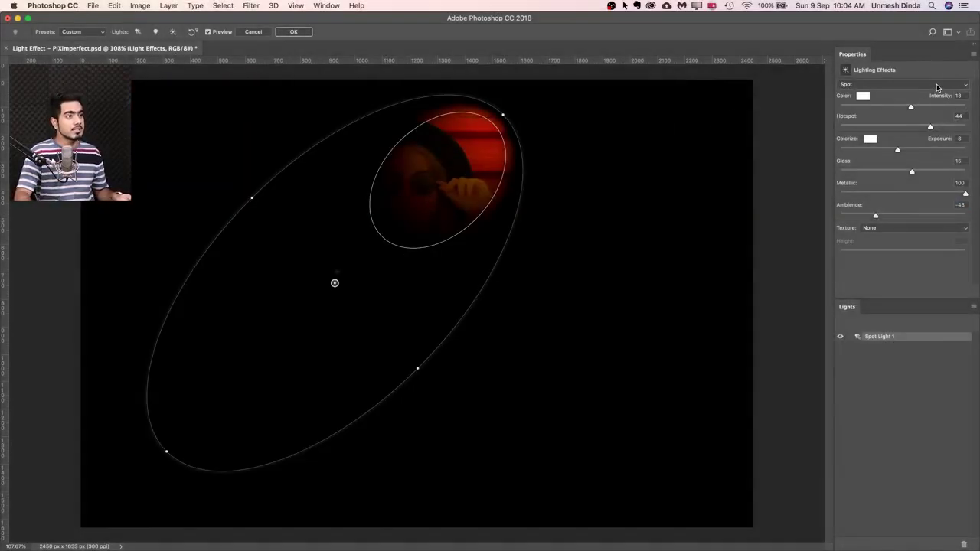
Switch the light type to Infinite, tilt the light's direction slightly downward and raise its intensity to 27.
click(926, 84)
click(914, 84)
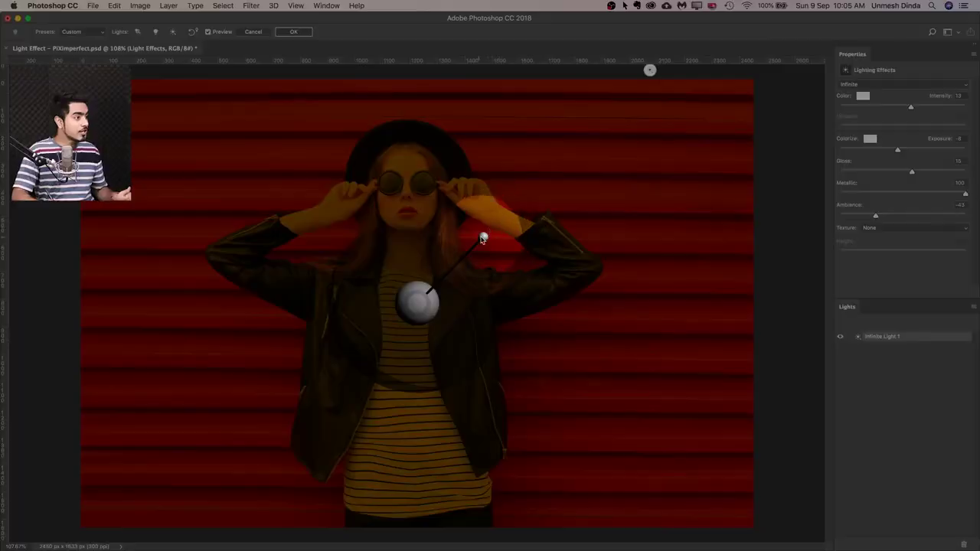
mouse_move(476, 246)
mouse_down()
mouse_move(459, 267)
mouse_move(275, 278)
mouse_move(482, 264)
mouse_up()
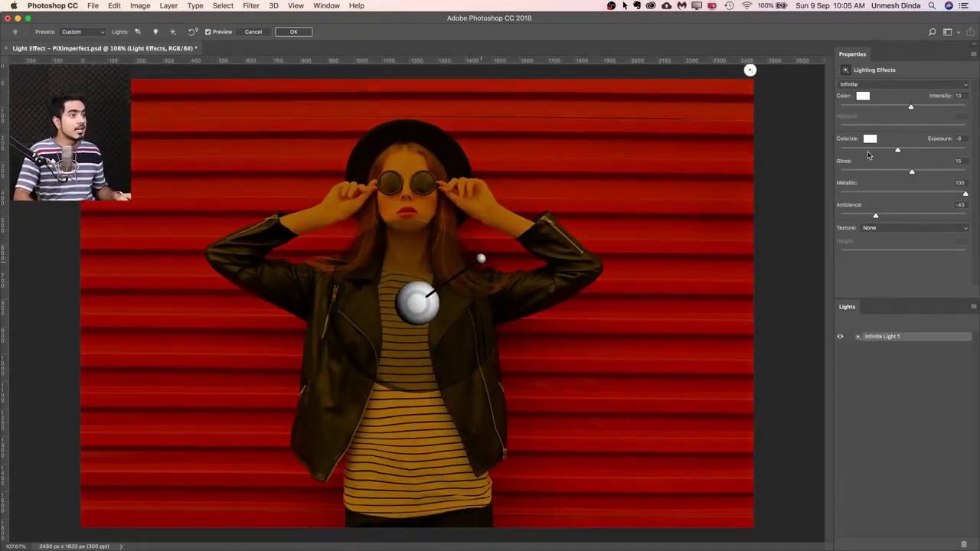
mouse_move(910, 106)
mouse_down()
mouse_move(932, 106)
mouse_move(920, 109)
mouse_up()
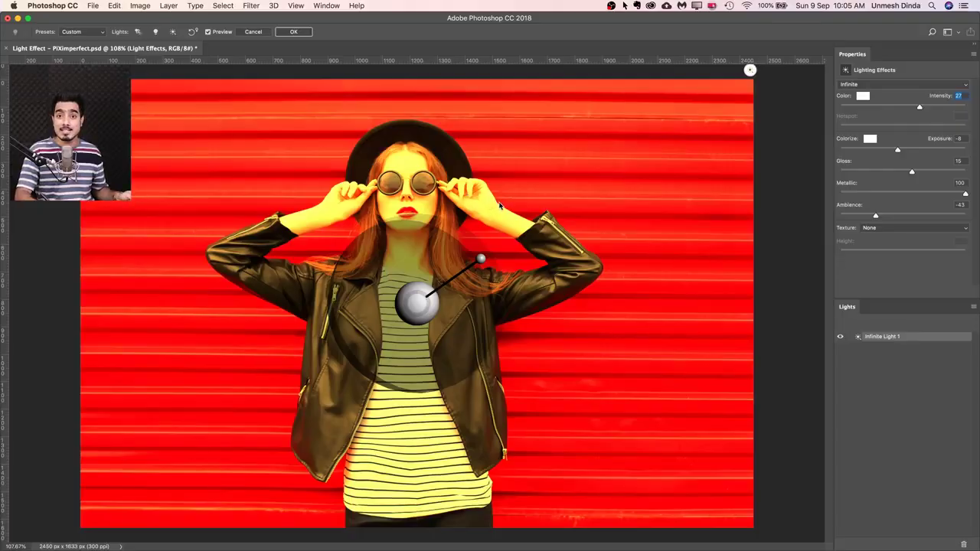
Change the light type back to Spot and give it a neutral light color with 0% saturation.
click(880, 85)
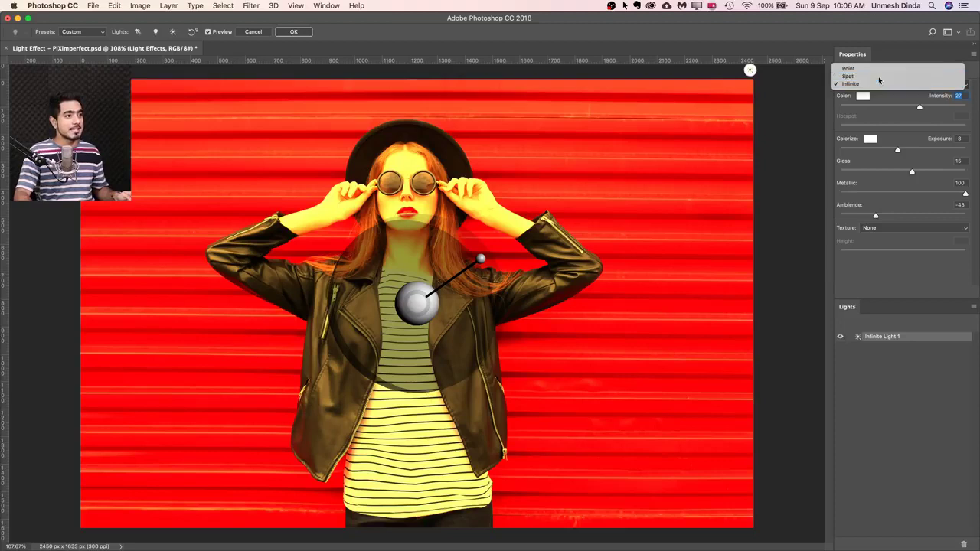
click(878, 76)
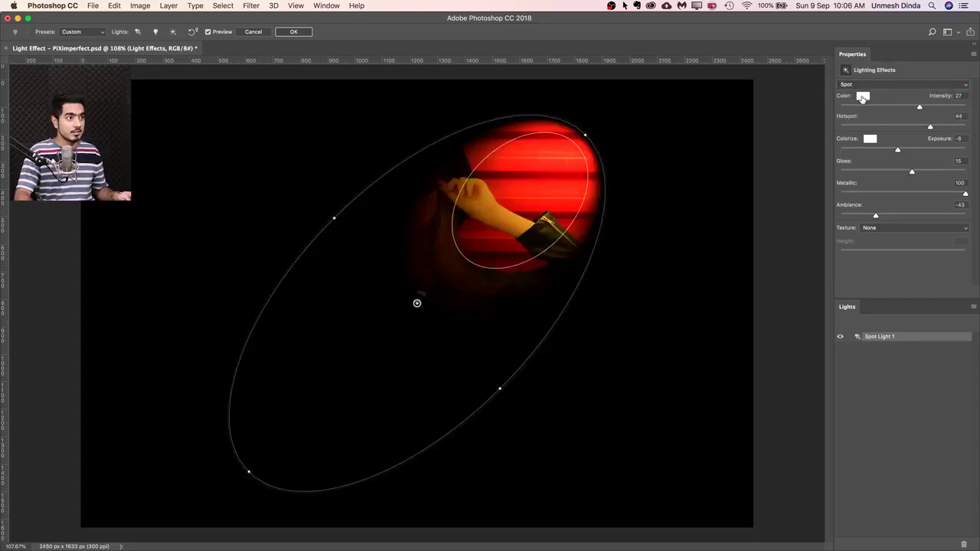
click(862, 97)
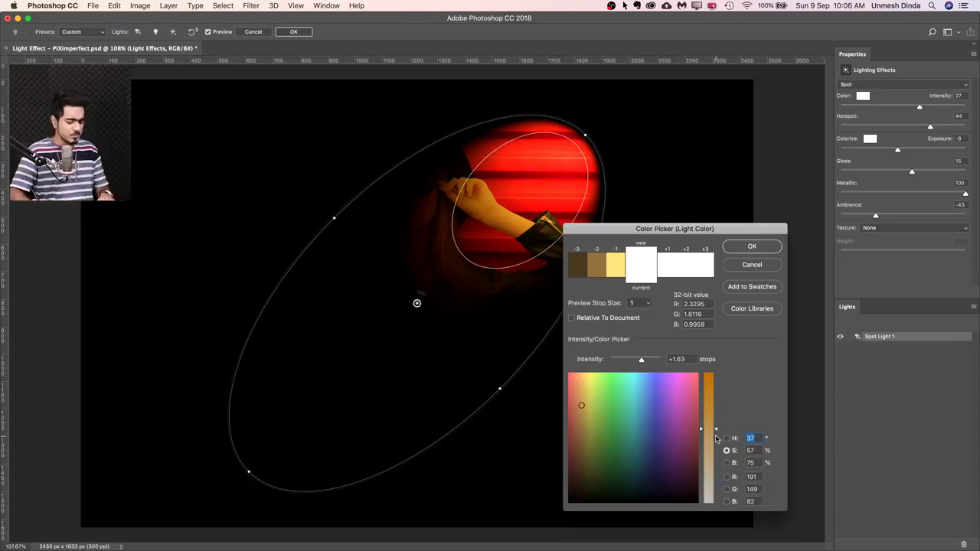
key(XF86AudioMute)
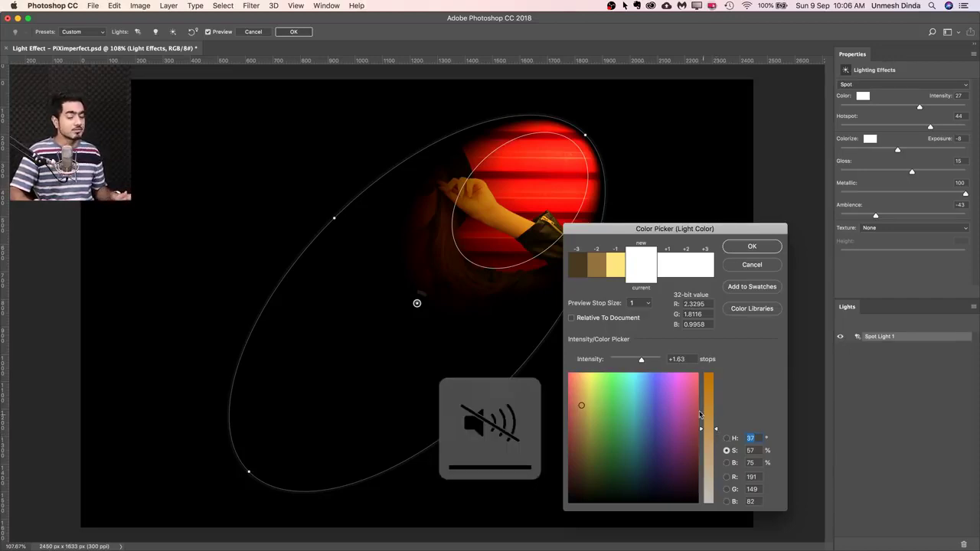
click(600, 409)
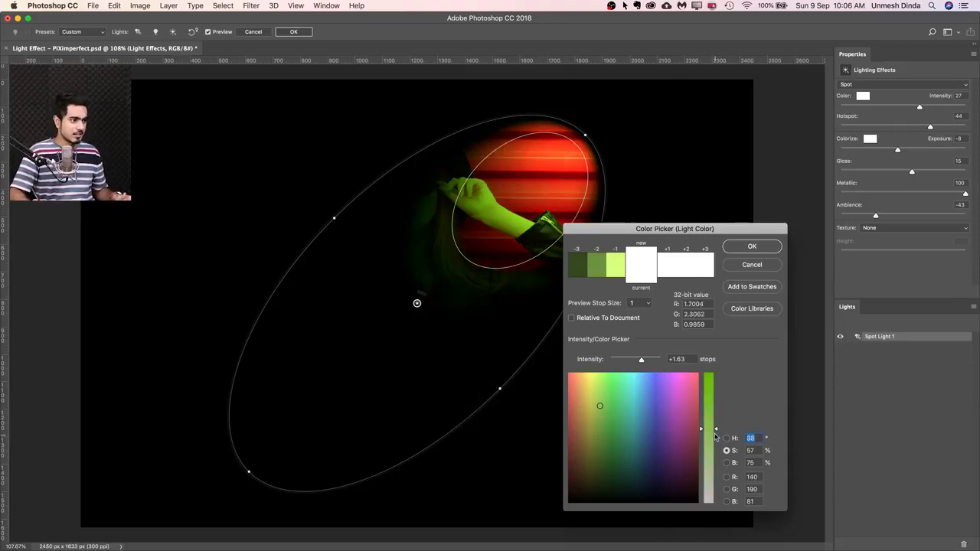
drag(716, 436, 702, 549)
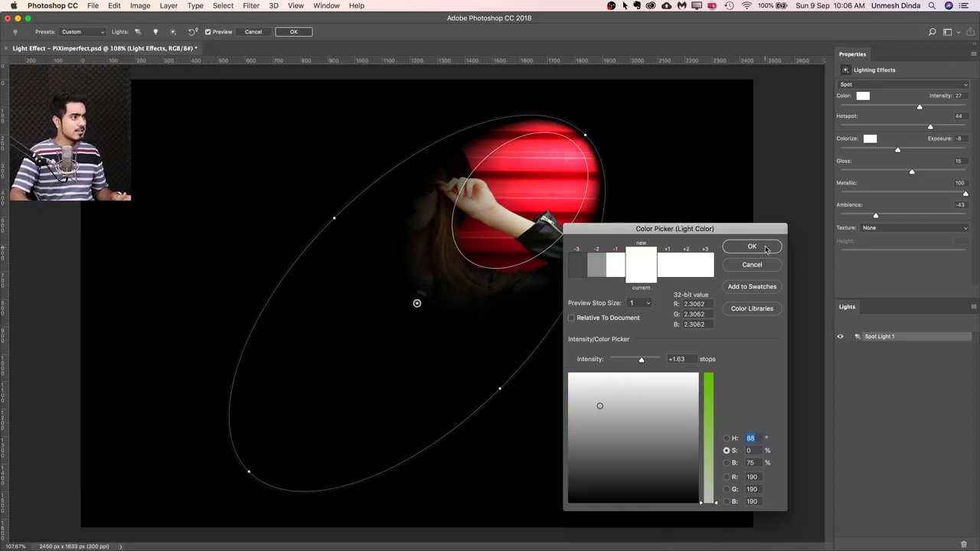
key(Return)
Rotate the spot light's ellipse upright, center it on the woman and widen it to cover both her elbows.
drag(573, 155, 450, 144)
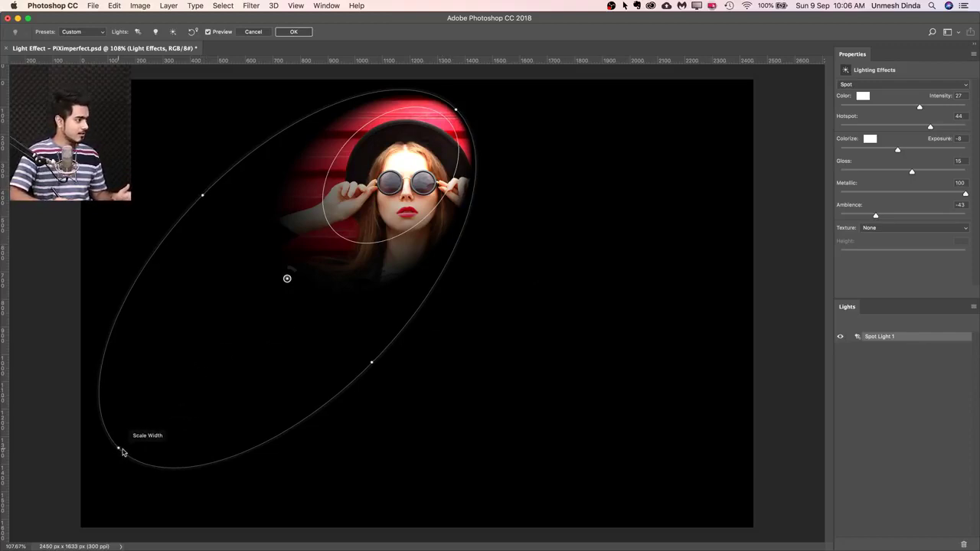
drag(118, 452, 288, 541)
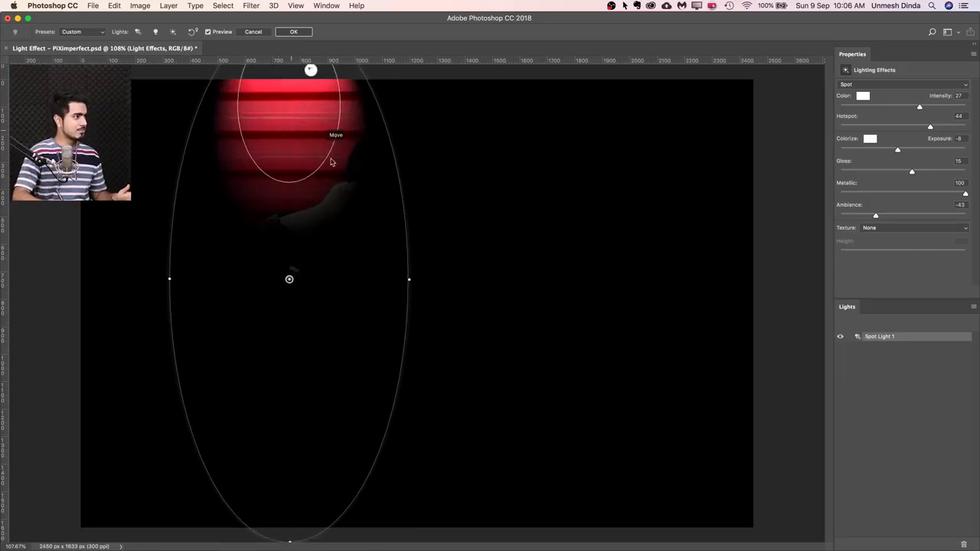
drag(324, 145, 410, 196)
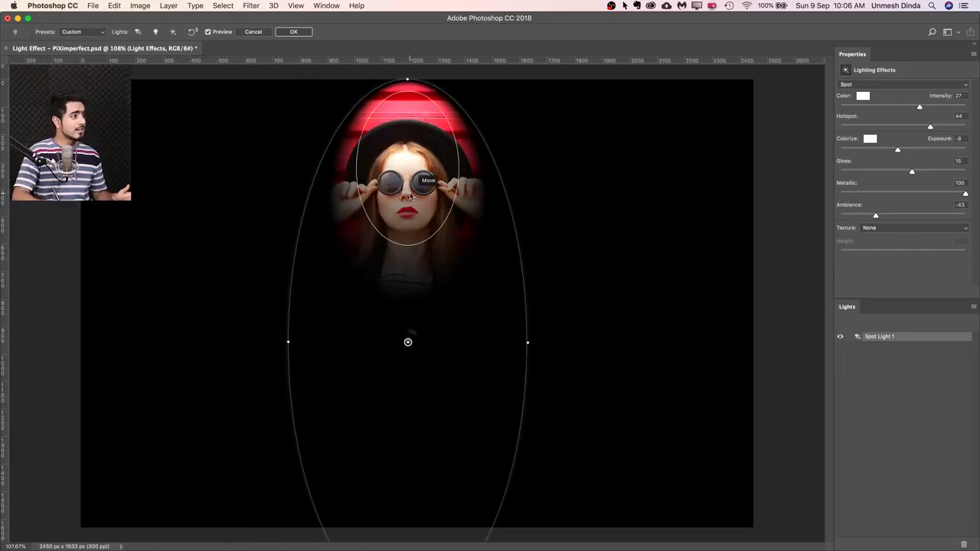
drag(528, 342, 618, 345)
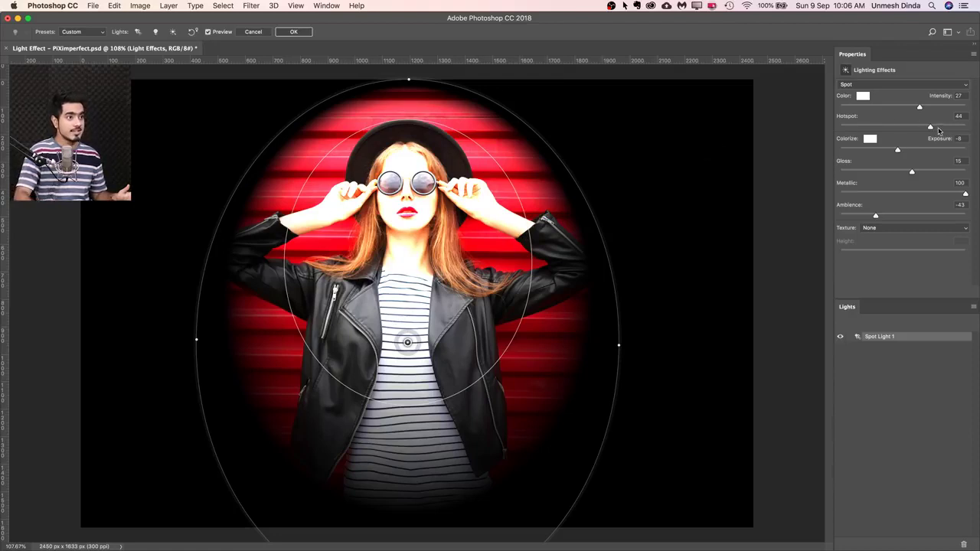
Reduce the spot light's hotspot to -34 and move the light up to cover the hat and face.
drag(931, 129, 928, 129)
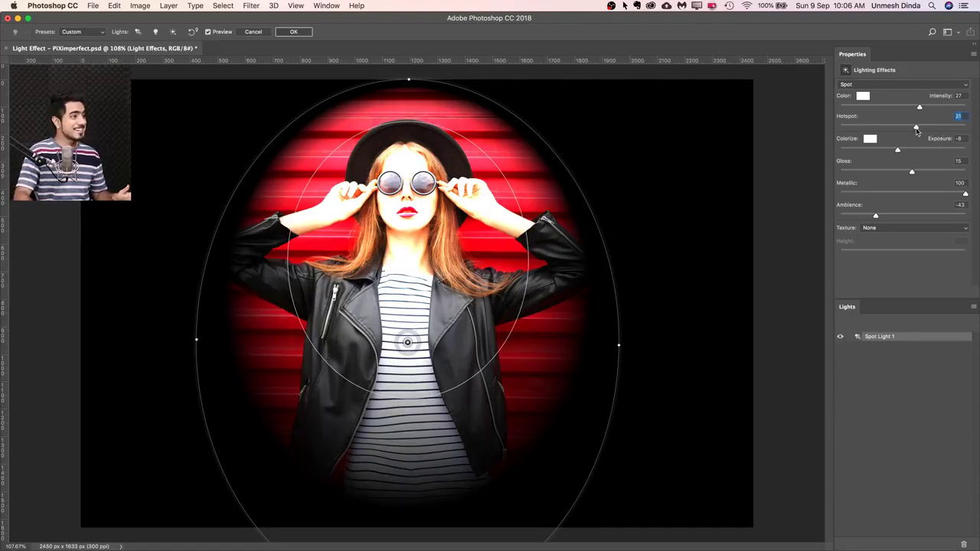
drag(907, 130, 881, 124)
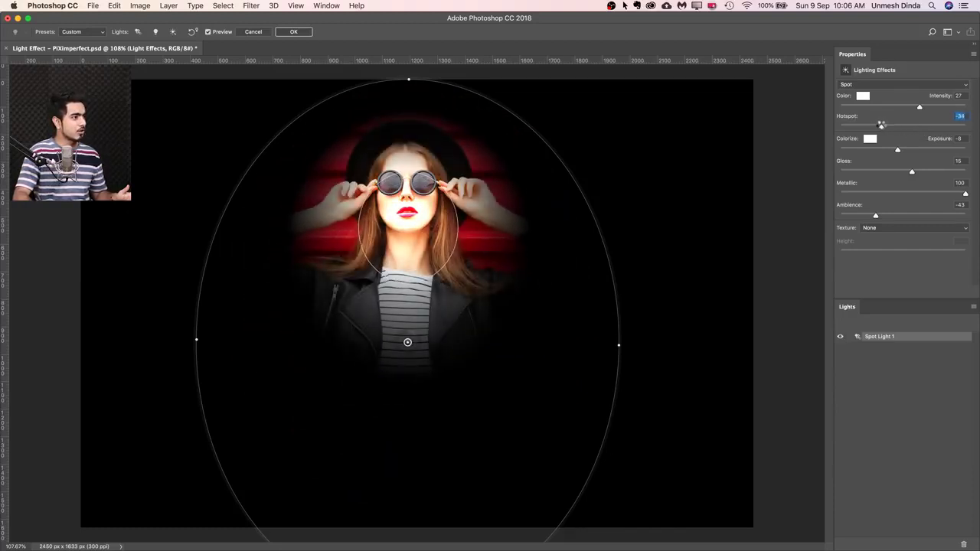
drag(485, 257, 486, 184)
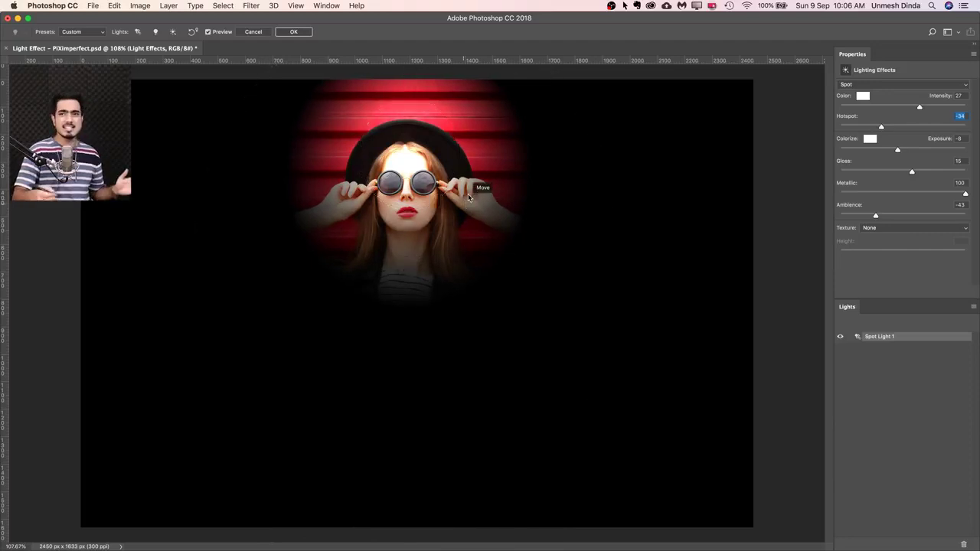
Stretch the spot light's ellipse vertically beyond the image and shift it down so its upper end falls on the woman's head.
mouse_move(563, 224)
mouse_down()
mouse_move(548, 223)
mouse_move(572, 216)
mouse_up()
key(super+minus)
key(super+minus)
key(super+minus)
key(super+minus)
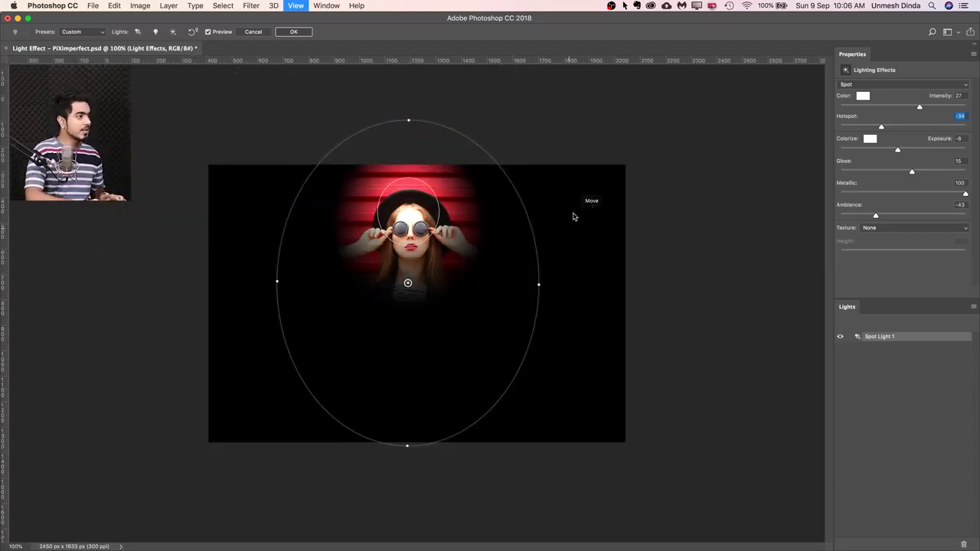
key(super+minus)
key(super+minus)
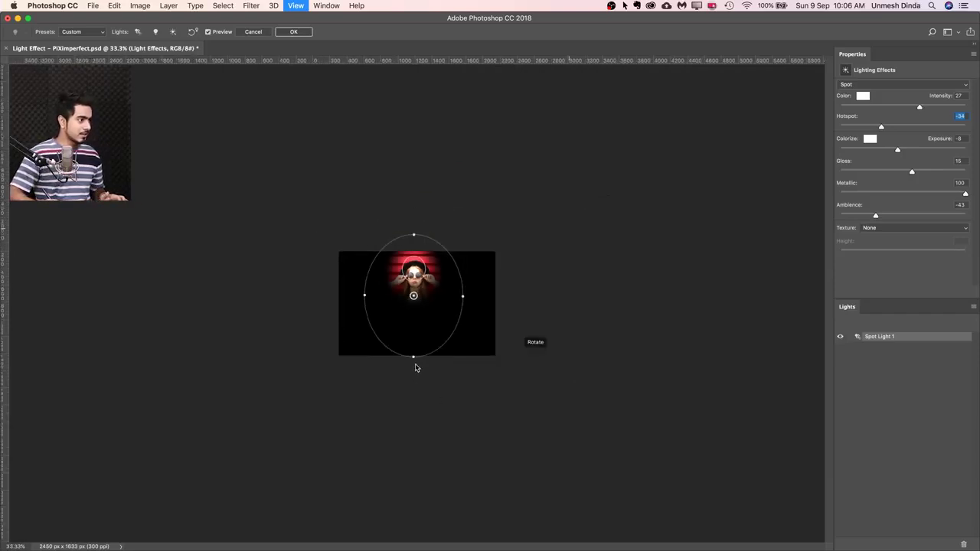
drag(416, 361, 415, 414)
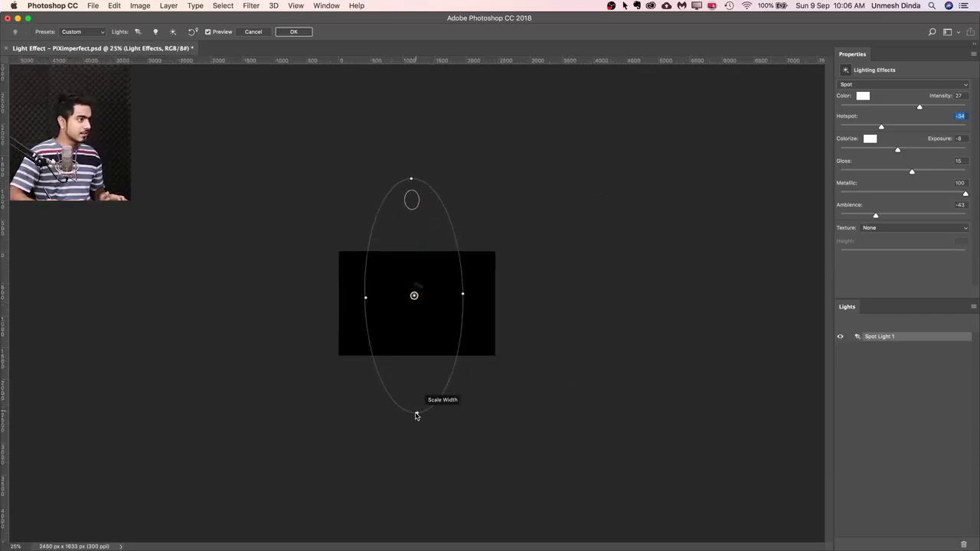
drag(414, 261, 420, 324)
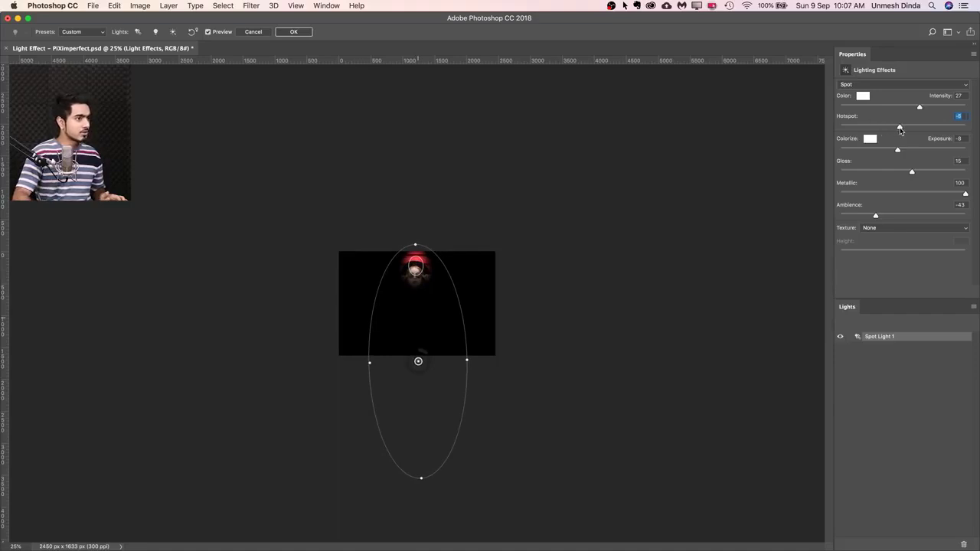
Raise the spot light's hotspot to 41, enlarge its ellipse and move it down to light the woman's head and upper body.
drag(900, 128, 928, 132)
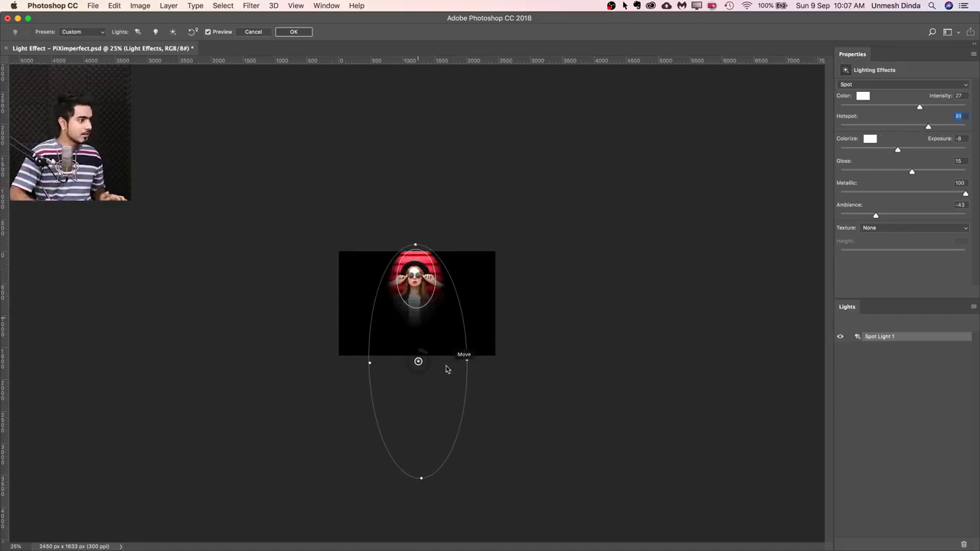
mouse_move(467, 361)
mouse_down()
mouse_move(483, 359)
mouse_move(448, 362)
mouse_up()
drag(419, 488, 422, 527)
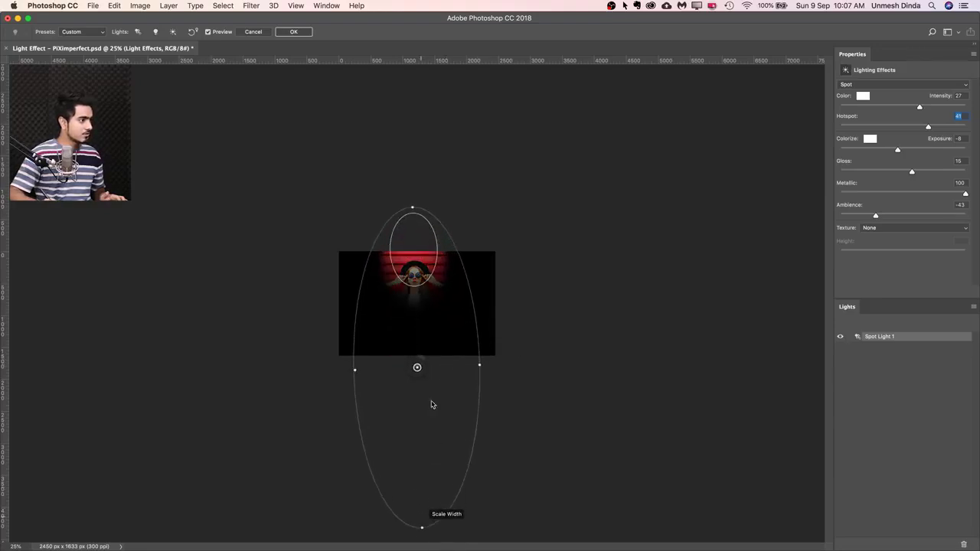
drag(444, 329, 450, 330)
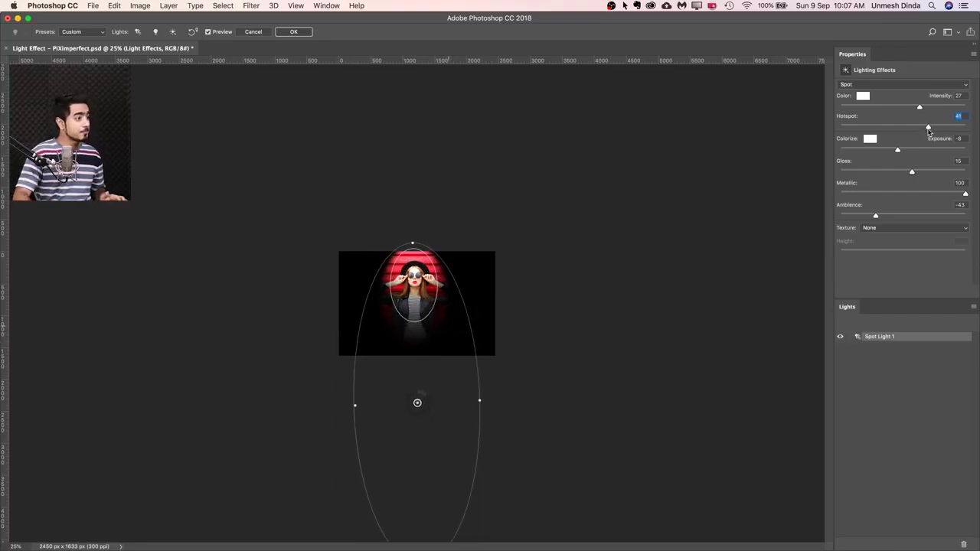
Widen the spot light's ellipse slightly past both elbows, straighten it upright and settle the hotspot at 39.
drag(928, 129, 934, 128)
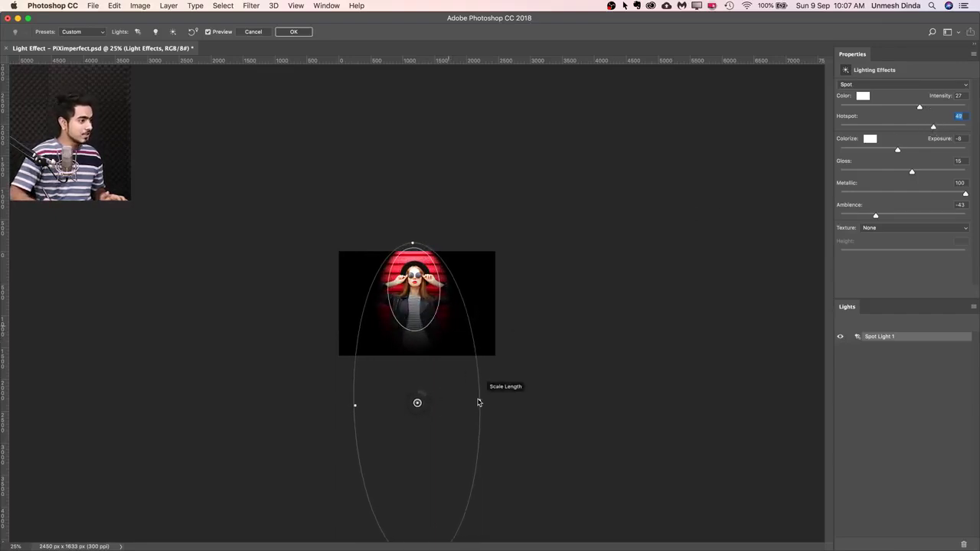
drag(479, 400, 487, 405)
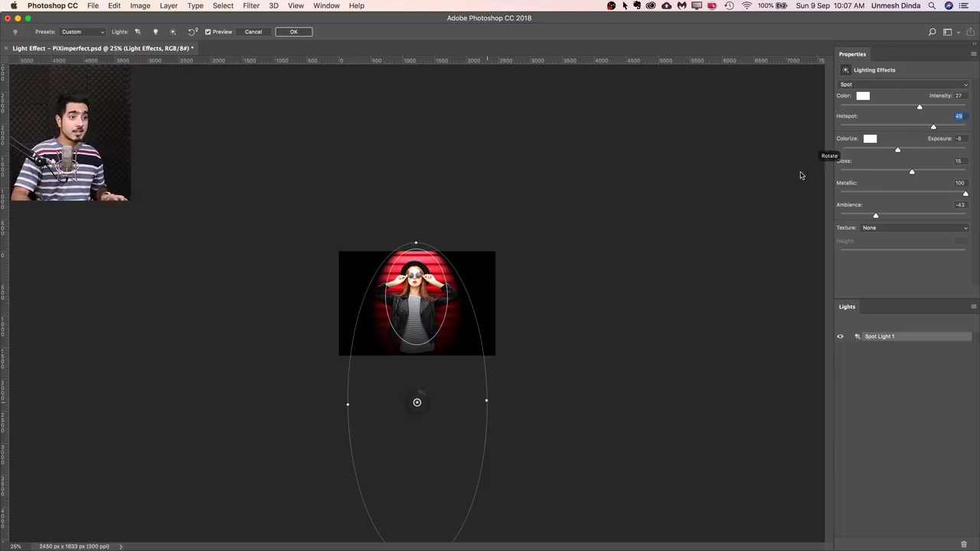
mouse_move(426, 232)
mouse_down()
mouse_move(460, 237)
mouse_move(407, 238)
mouse_move(419, 239)
mouse_up()
key(super+plus)
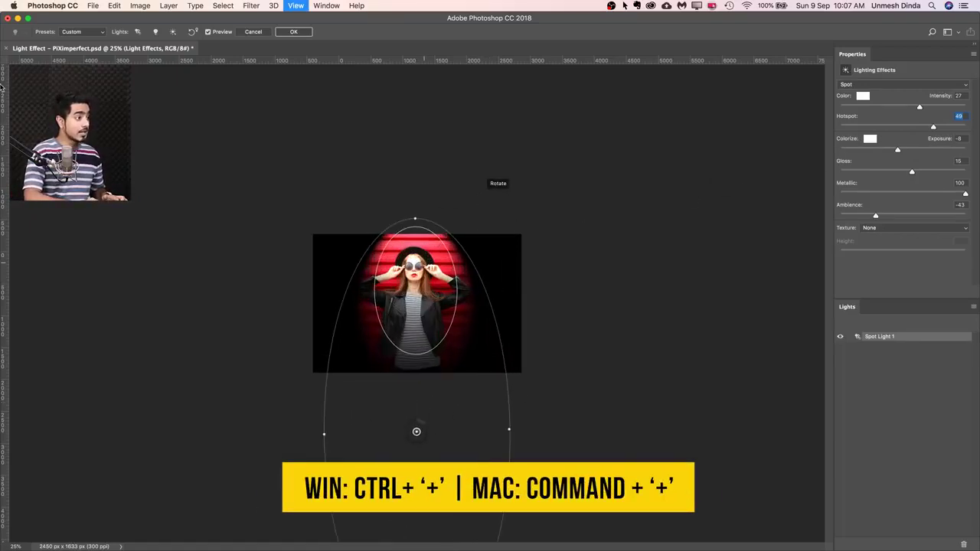
key(super+plus)
key(super+plus)
key(super+plus)
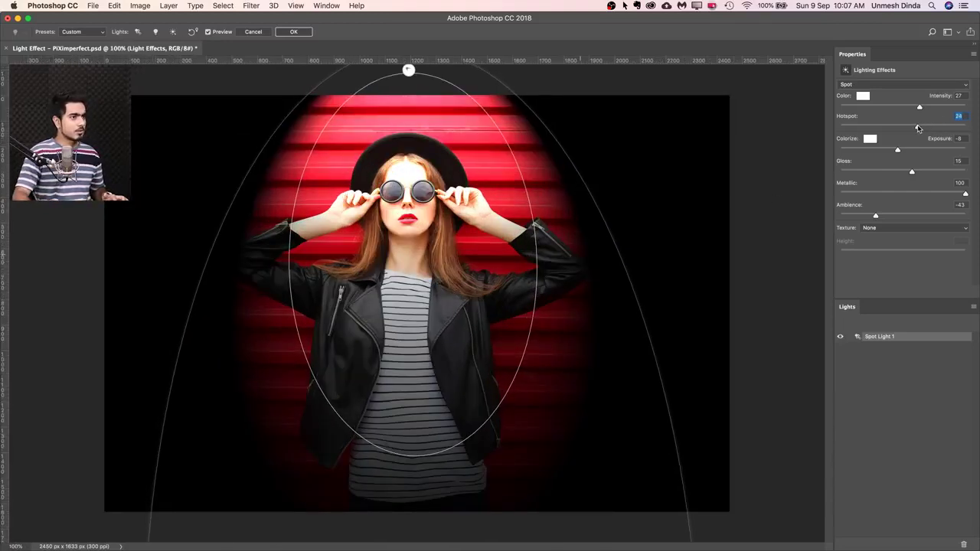
drag(919, 127, 927, 127)
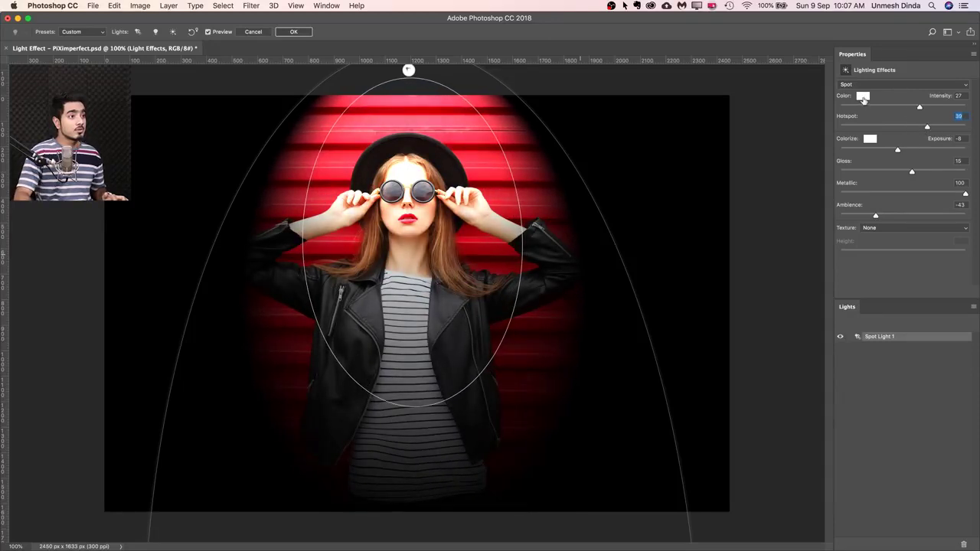
Set the light color to a fully saturated orange with hue 37°, saturation 100% and brightness 100%.
click(862, 96)
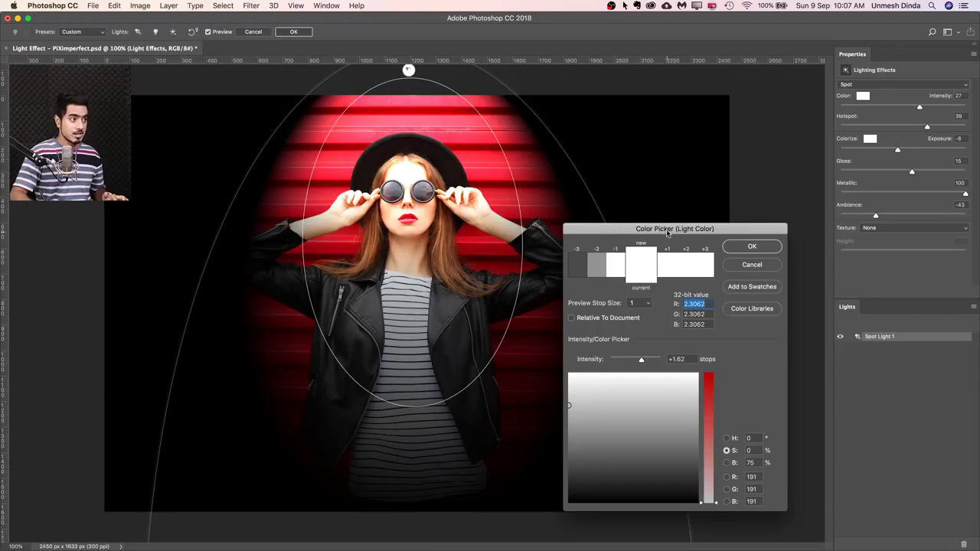
drag(668, 231, 700, 235)
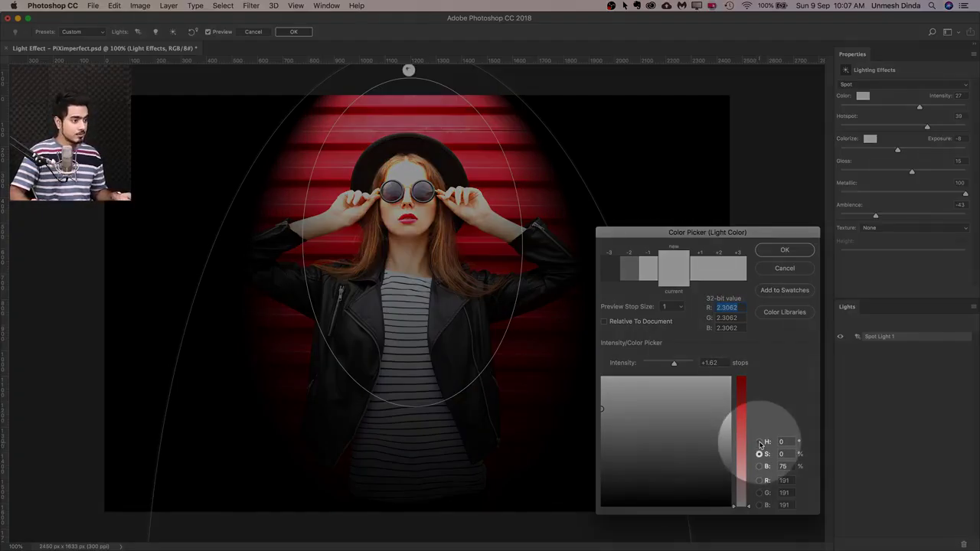
click(758, 442)
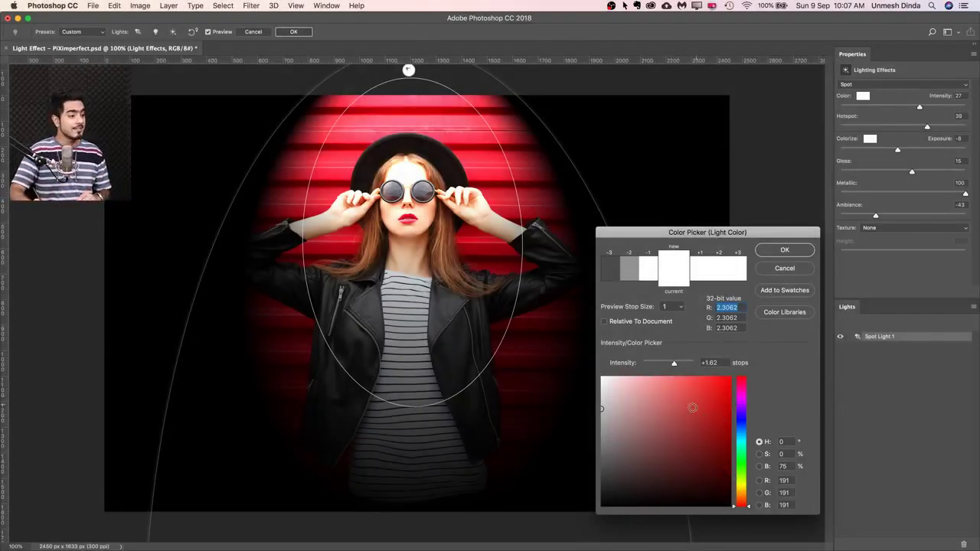
mouse_move(743, 495)
mouse_down()
mouse_move(744, 485)
mouse_move(745, 494)
mouse_up()
drag(696, 397, 743, 356)
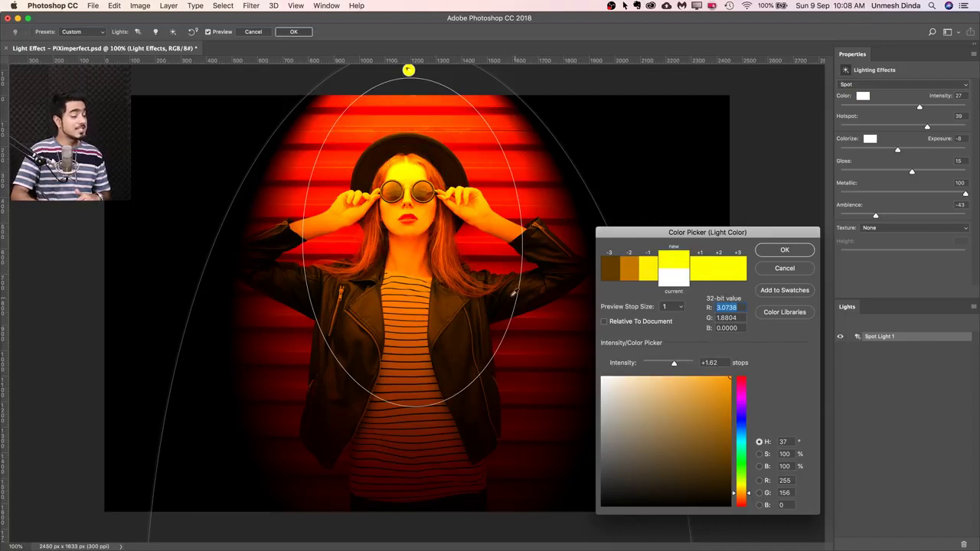
mouse_move(712, 386)
mouse_down()
mouse_move(714, 366)
mouse_move(645, 364)
mouse_move(735, 369)
mouse_up()
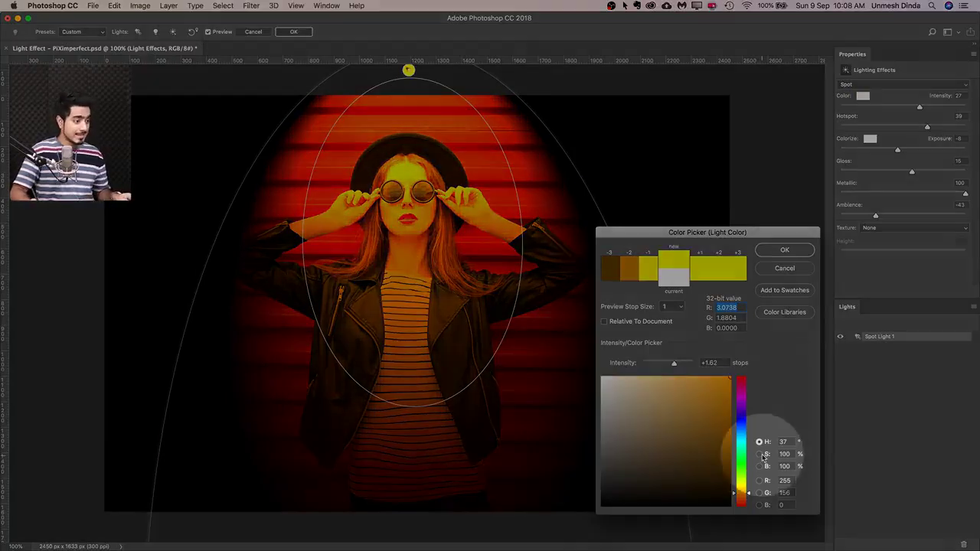
Soften the orange light color to 54% saturation and accept it.
click(760, 455)
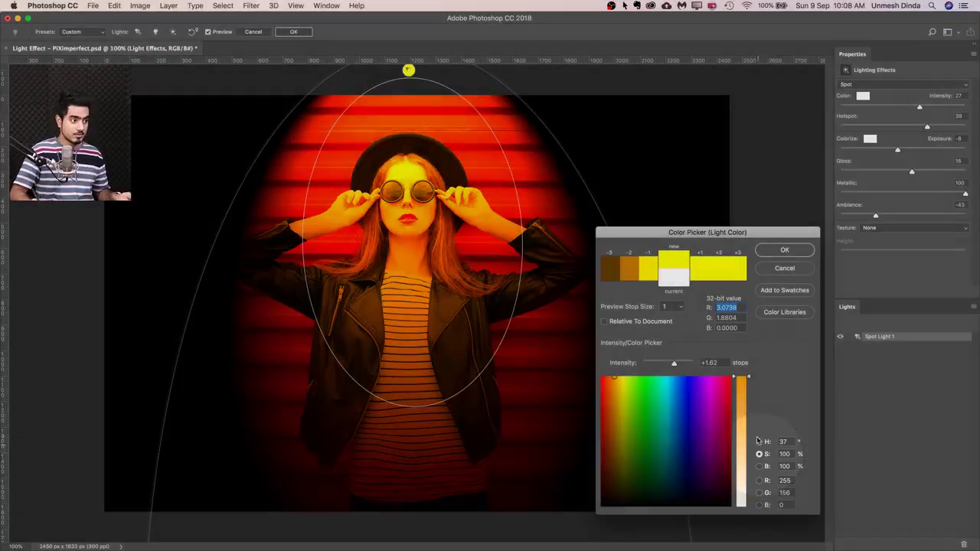
drag(750, 378, 755, 431)
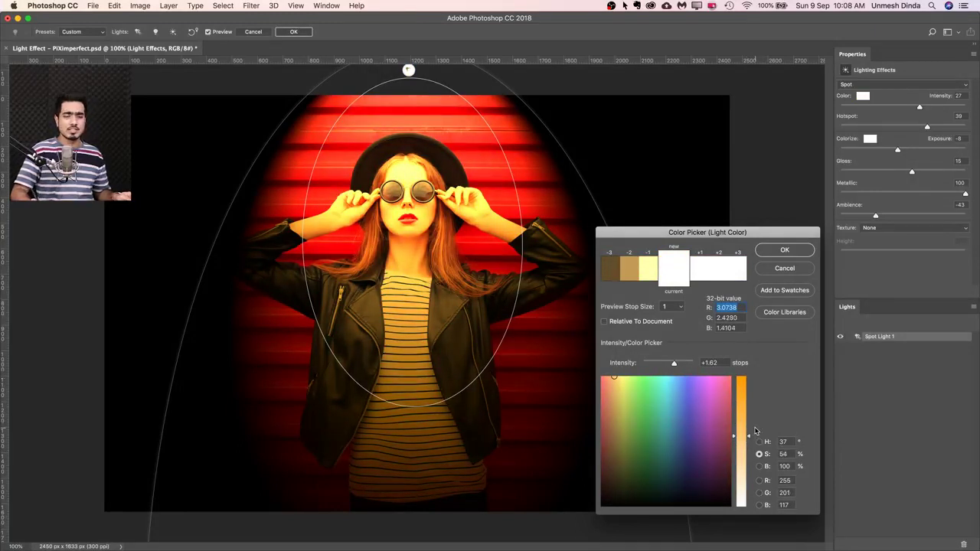
click(784, 252)
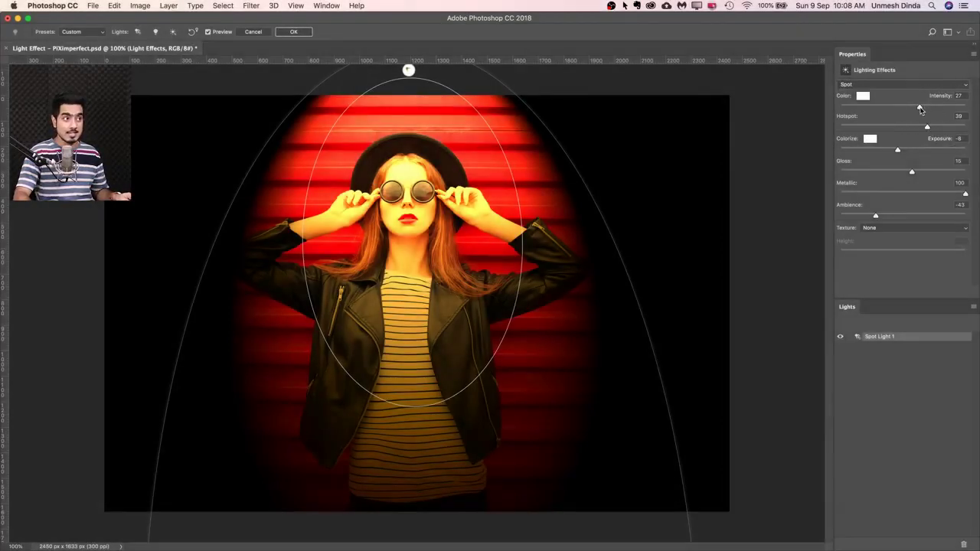
Lower the light's intensity to 20 and set the ambience to 4 after trying its extremes of -100 and 100.
drag(920, 109, 916, 106)
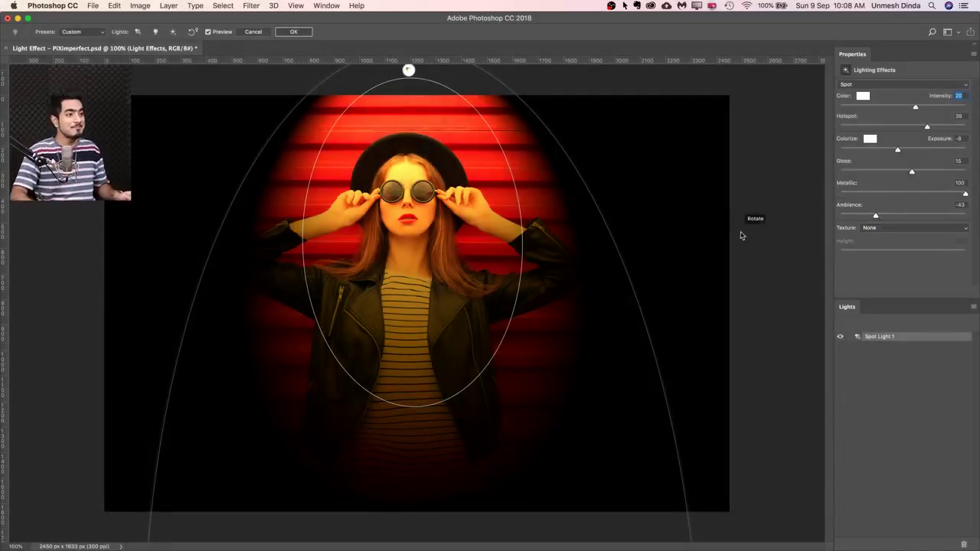
drag(875, 216, 839, 216)
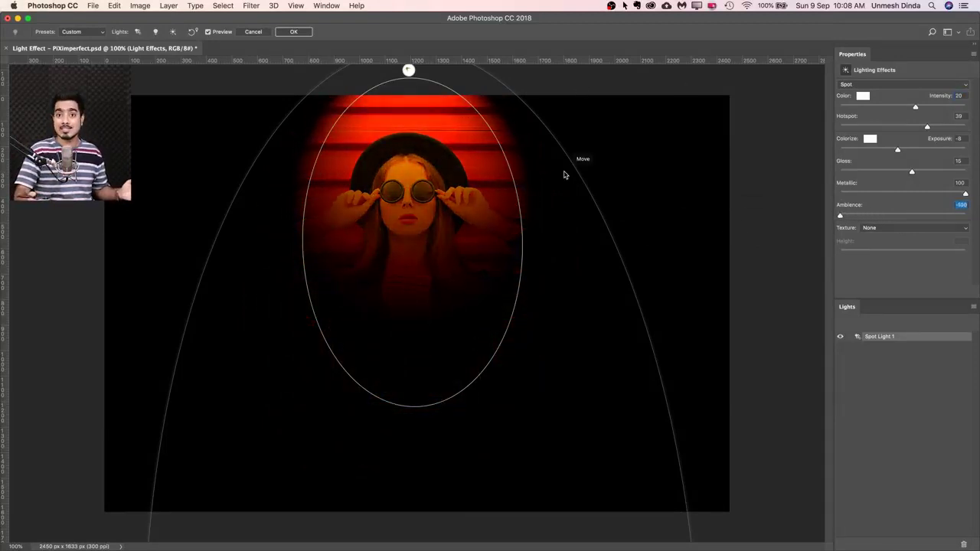
drag(849, 216, 975, 222)
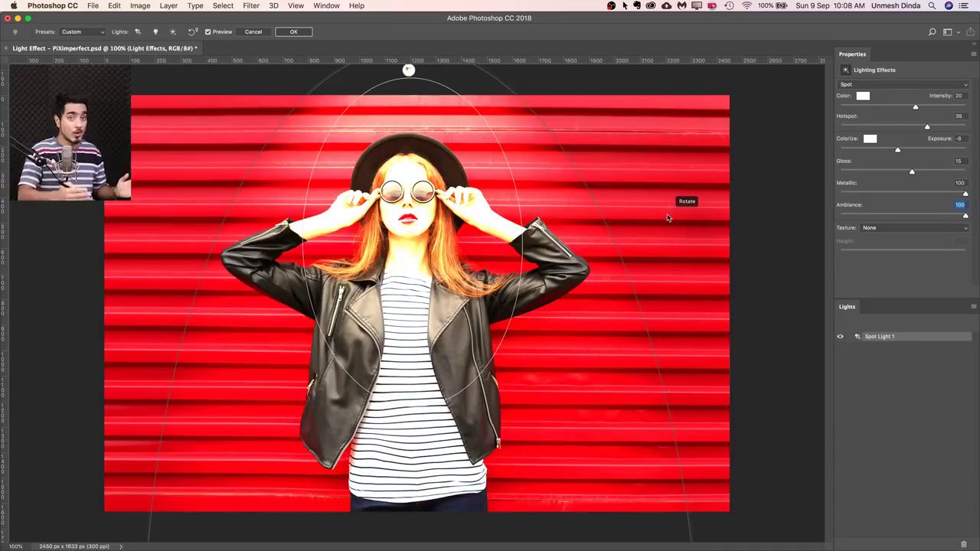
drag(966, 220, 906, 217)
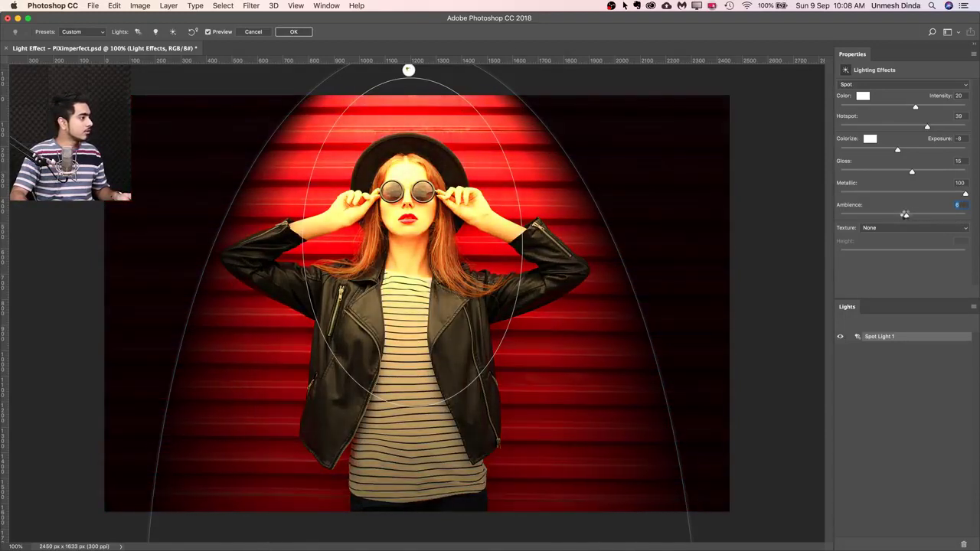
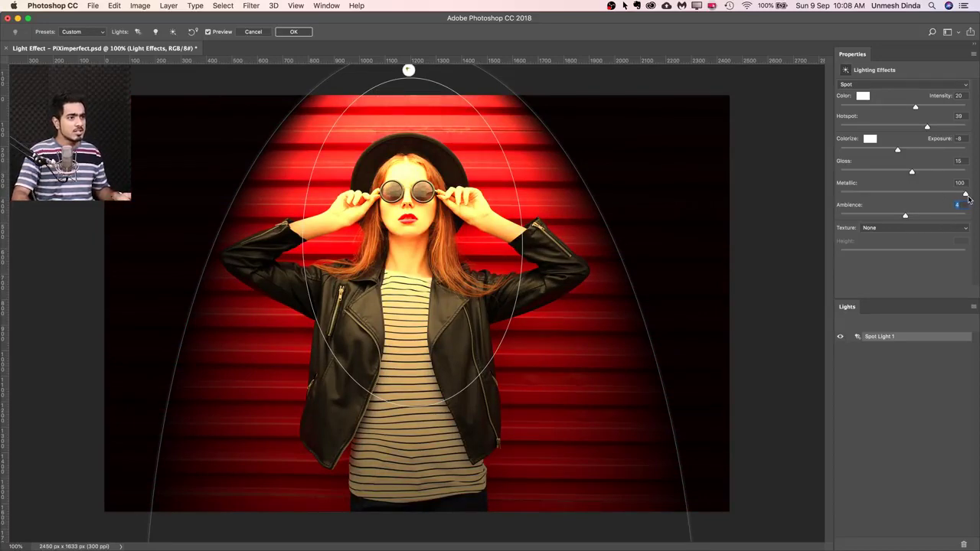
Set the light's metallic value to 66, gloss to -56 and exposure to -36.
click(966, 197)
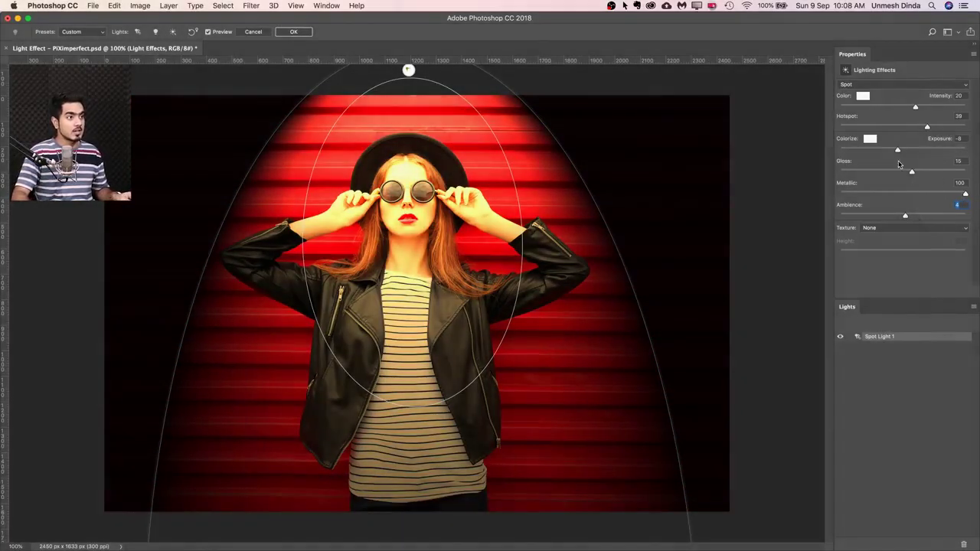
click(964, 196)
drag(965, 196, 874, 174)
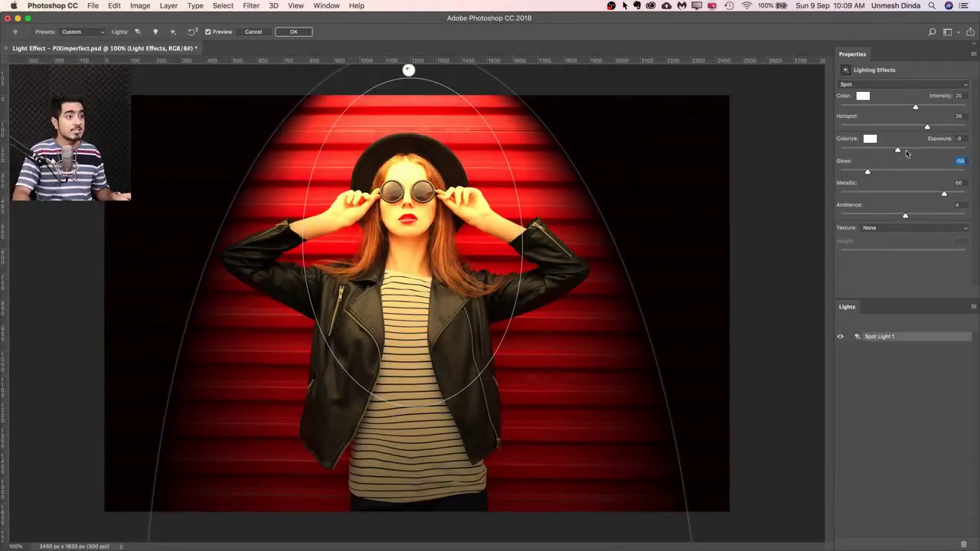
drag(894, 150, 881, 150)
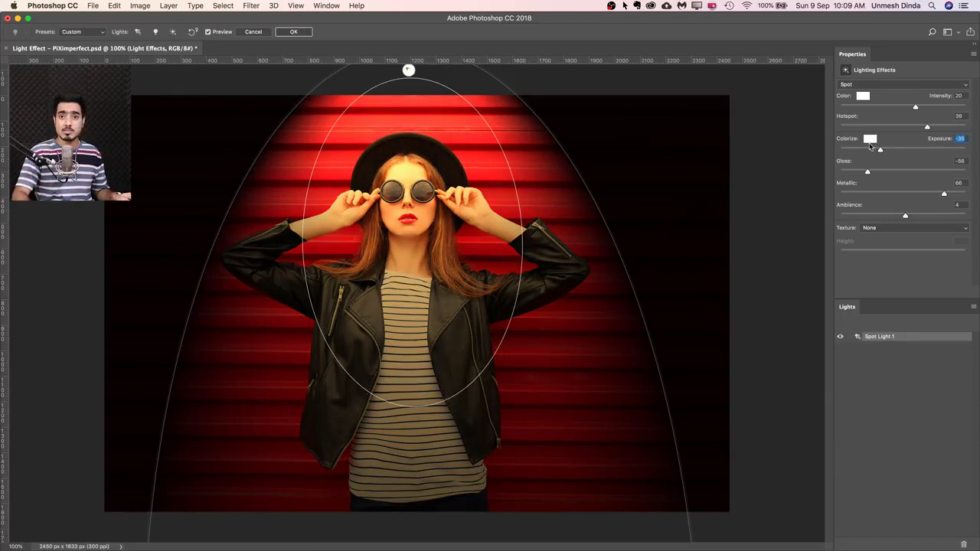
Change the ambient Colorize color to a saturated blue and apply the Lighting Effects filter.
click(871, 140)
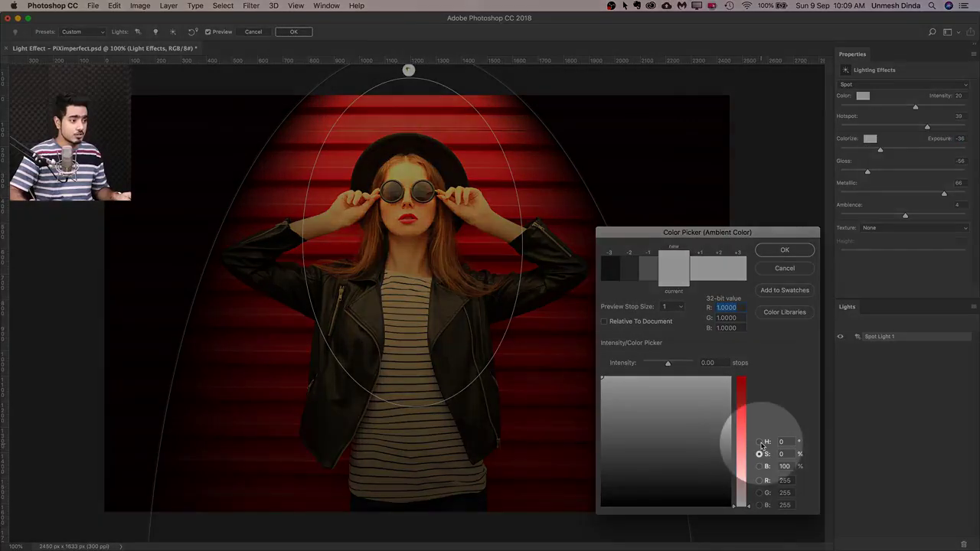
click(758, 441)
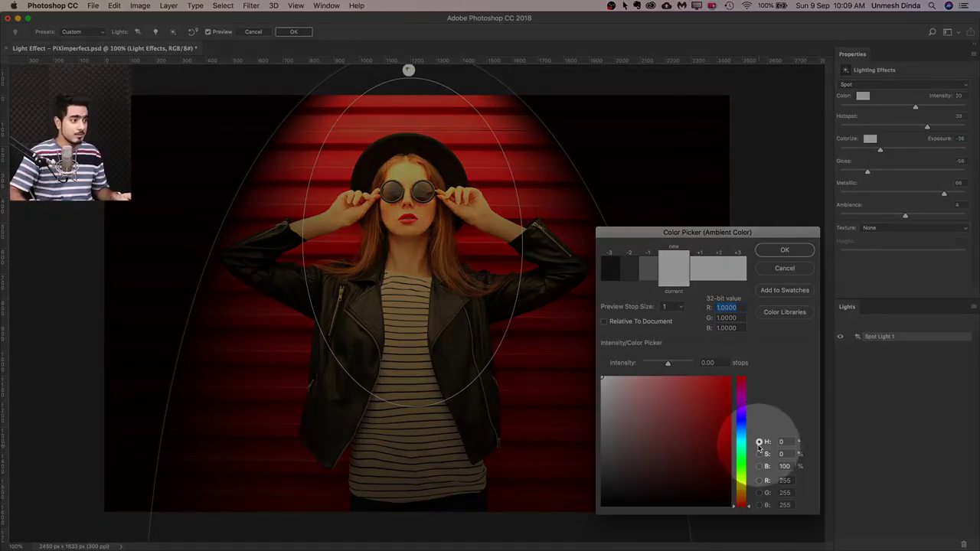
click(742, 423)
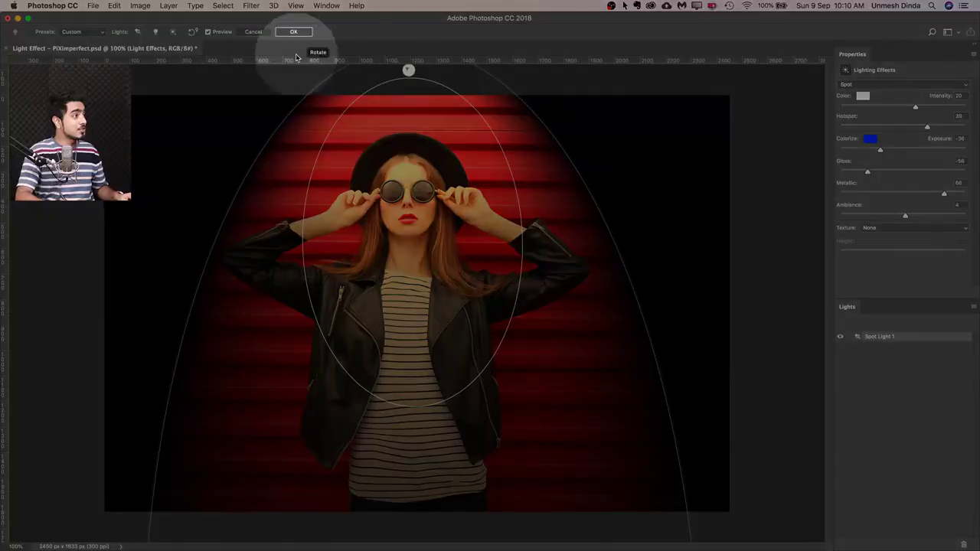
click(294, 32)
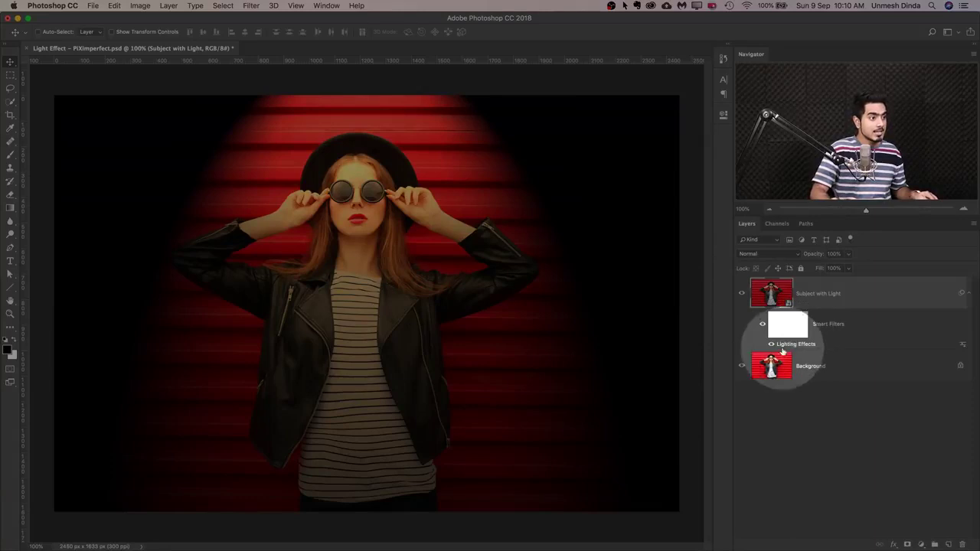
Reopen the Lighting Effects smart filter of the Subject with Light layer and raise the ambience to 37.
double_click(783, 351)
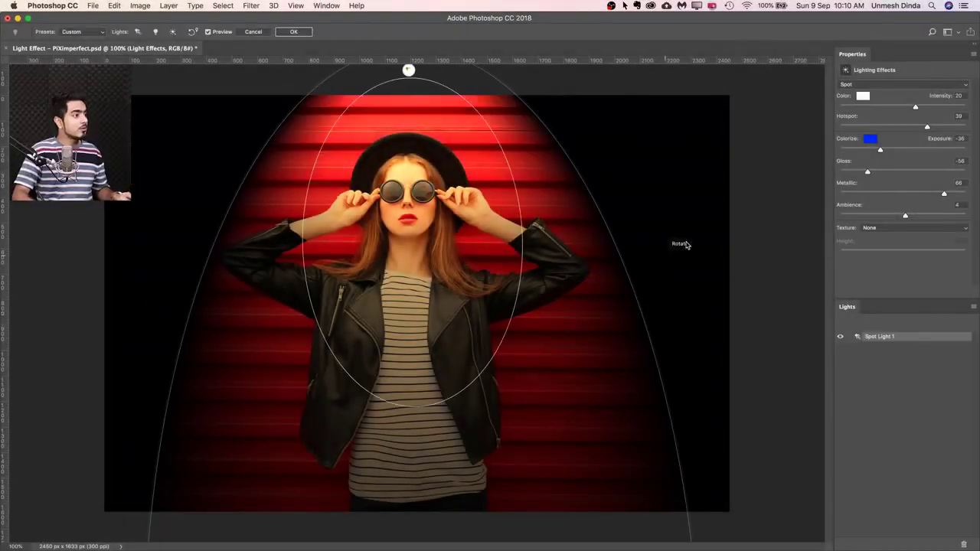
drag(907, 218, 922, 216)
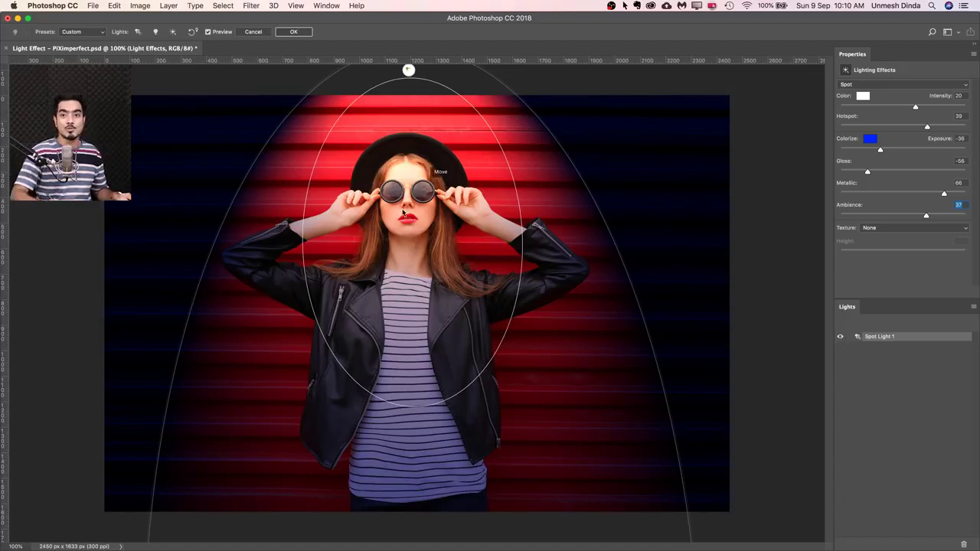
Change the ambient Colorize color to a softer blue with hue 239 and 64% saturation after trying orange and red.
click(872, 139)
click(741, 492)
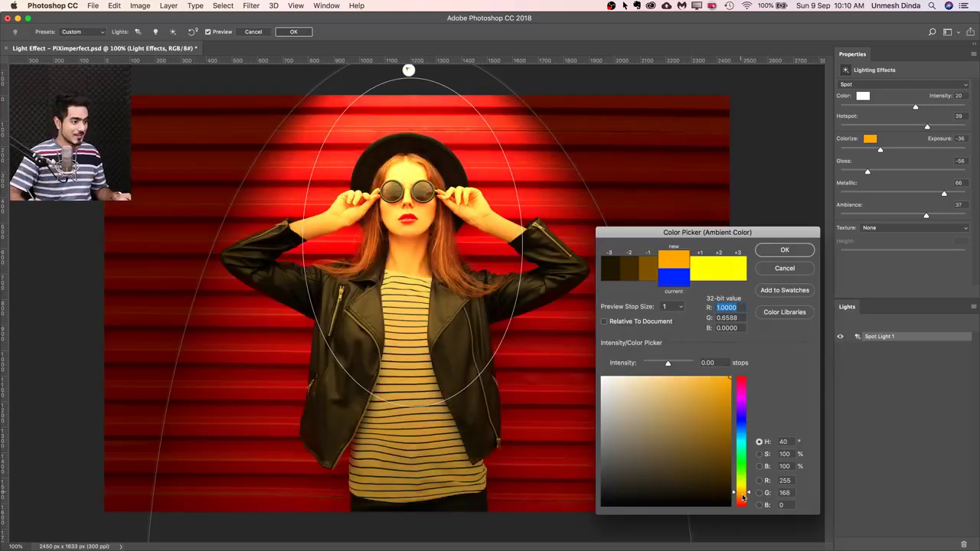
drag(743, 498, 742, 505)
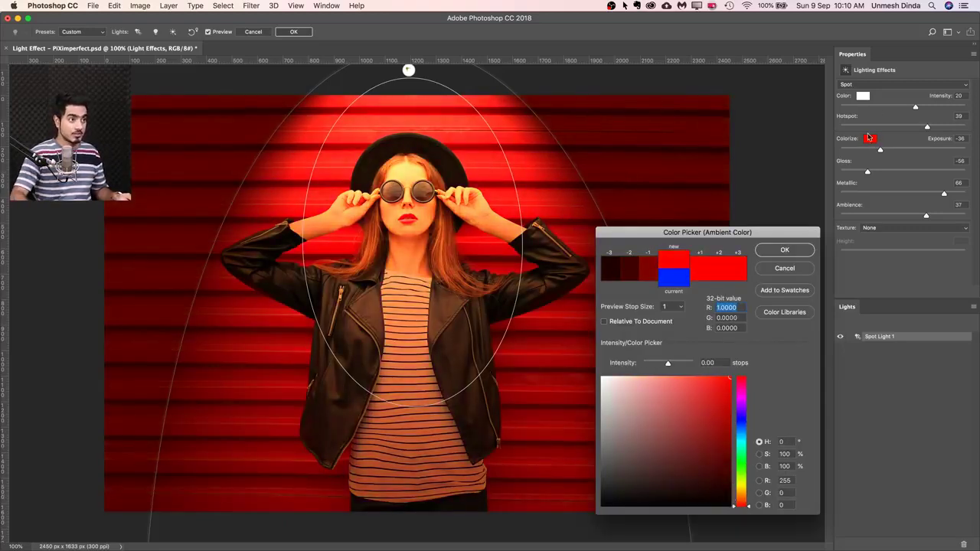
click(747, 431)
drag(746, 426, 748, 419)
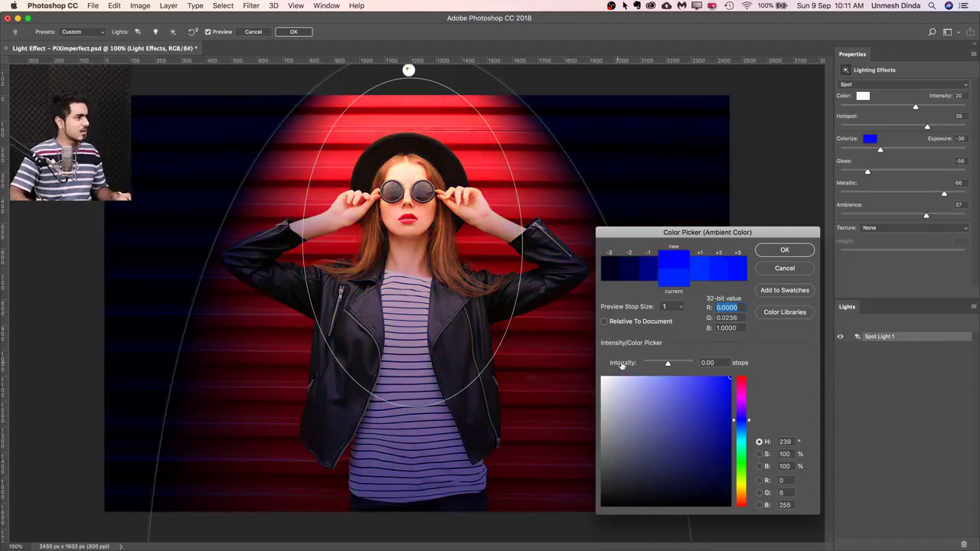
click(667, 375)
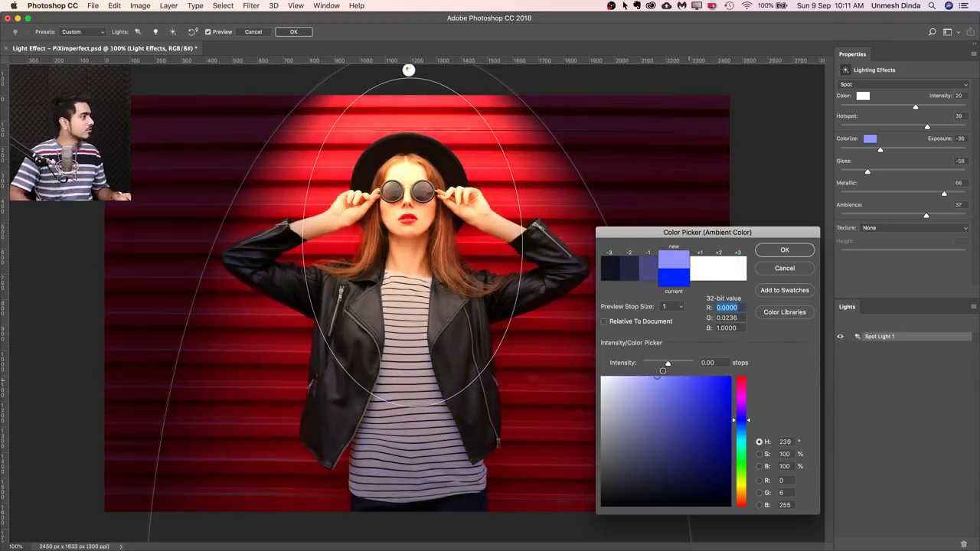
drag(670, 372, 683, 373)
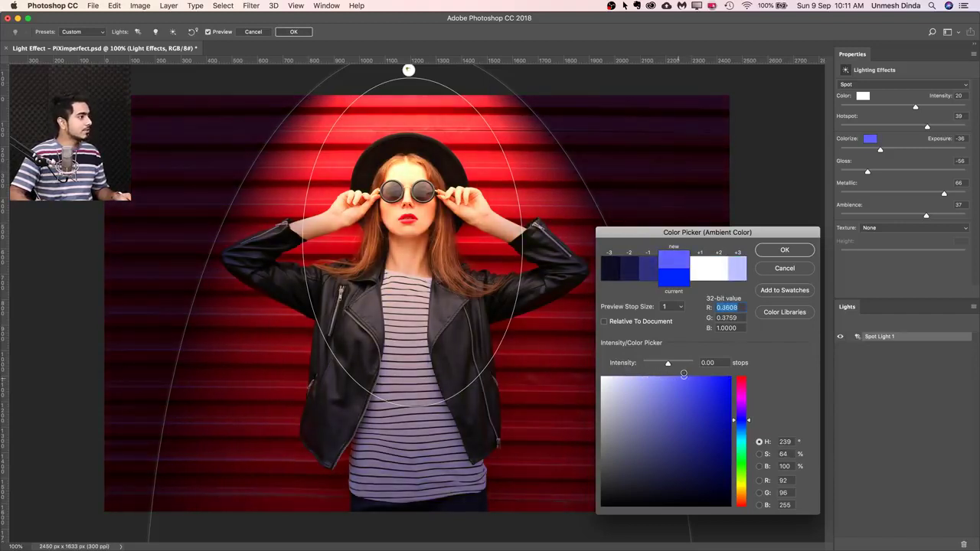
click(784, 250)
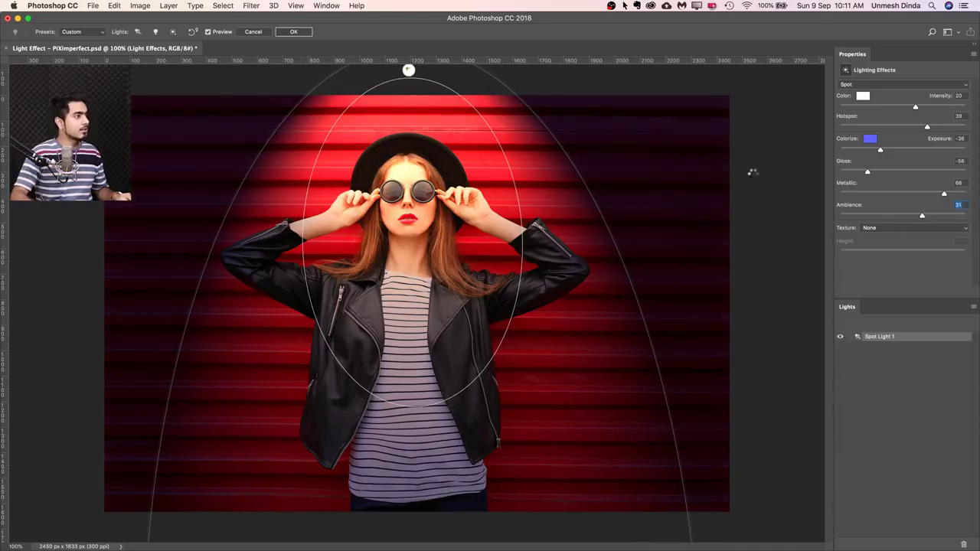
Set the ambience to 31 and the hotspot to 7, and apply the Lighting Effects filter.
drag(926, 128, 906, 126)
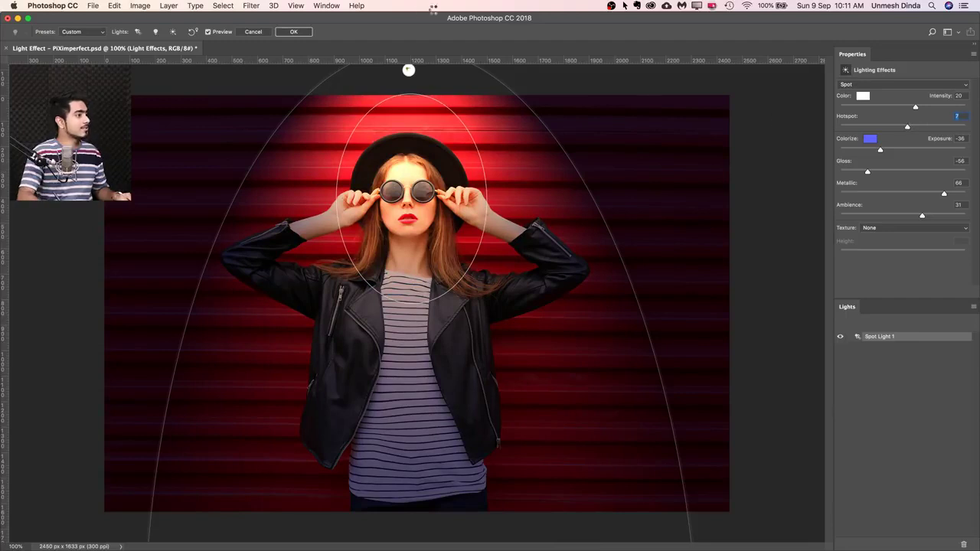
click(293, 32)
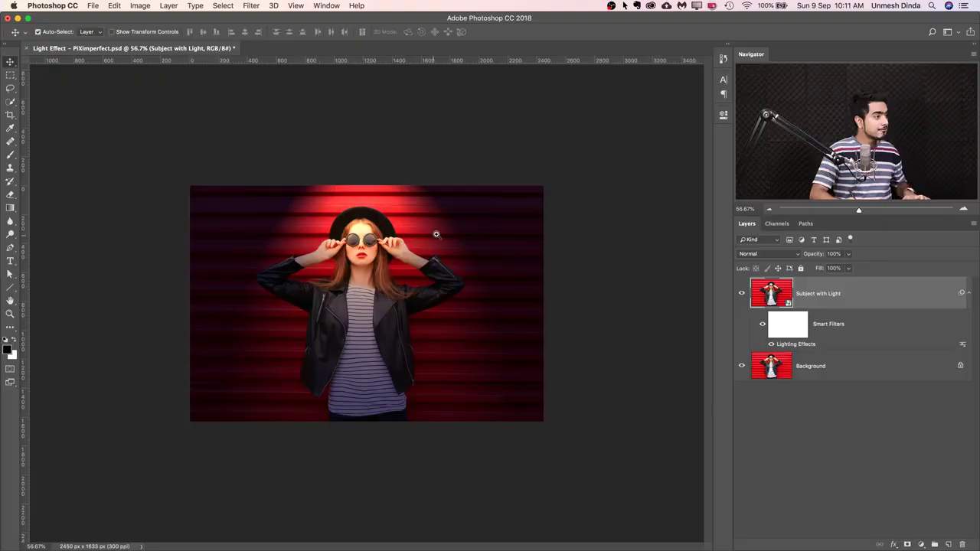
Hide the Subject with Light layer and select the woman on the Background layer with Select Subject.
drag(436, 234, 564, 192)
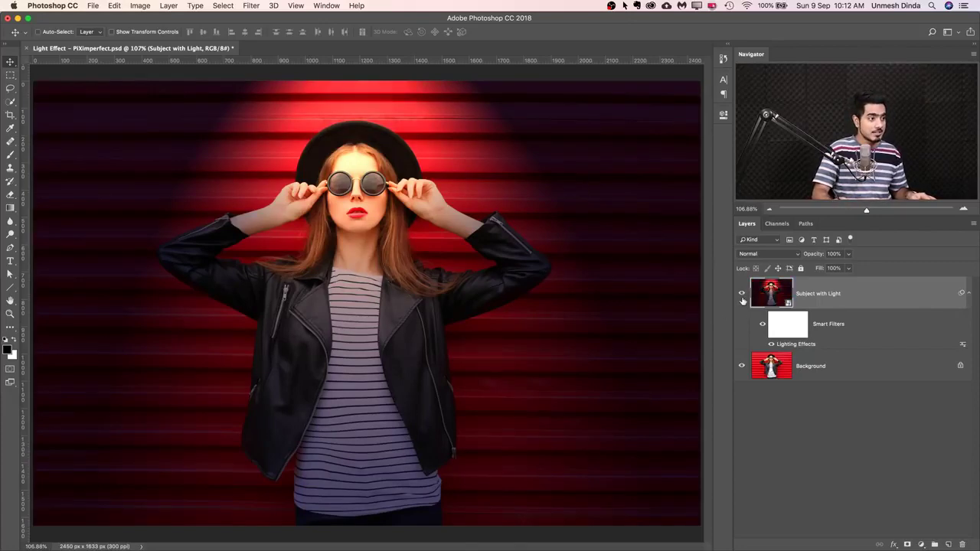
click(741, 294)
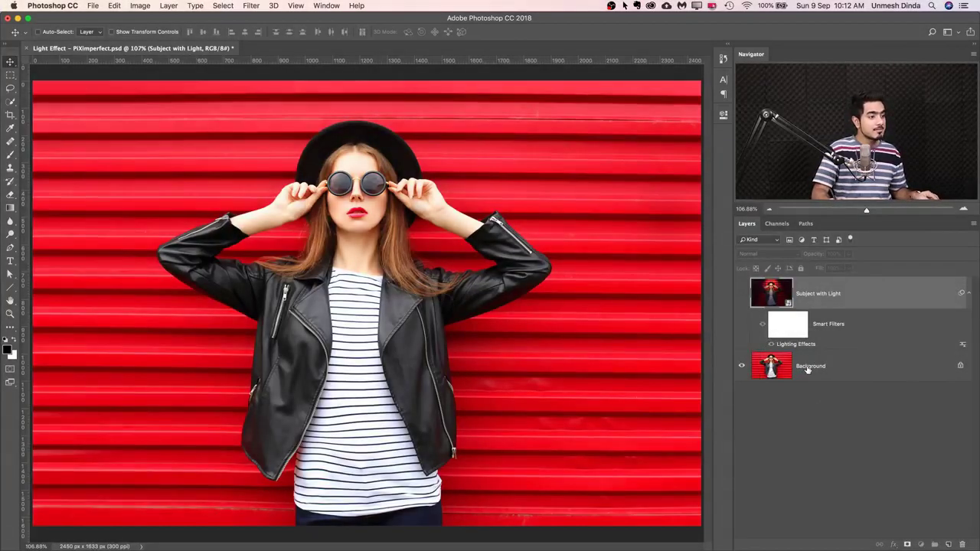
click(801, 367)
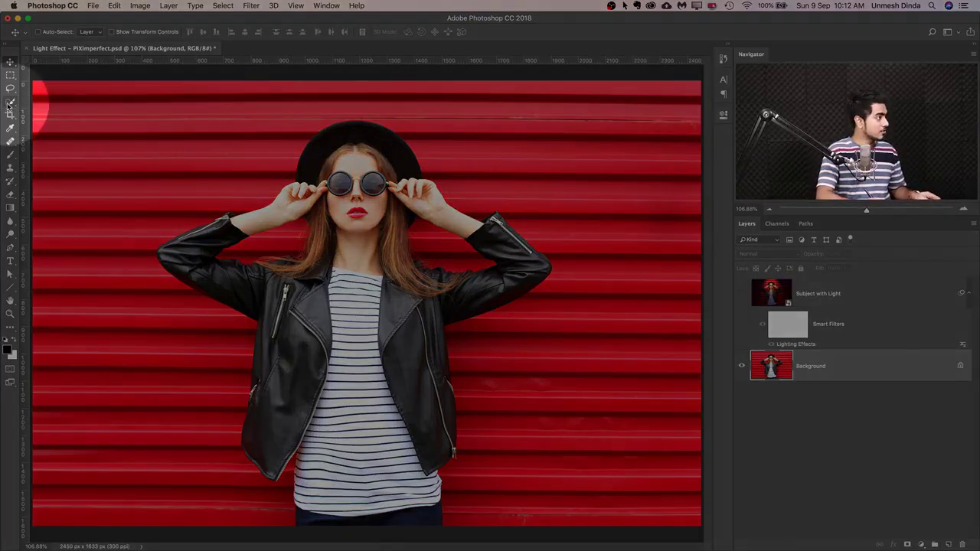
click(10, 101)
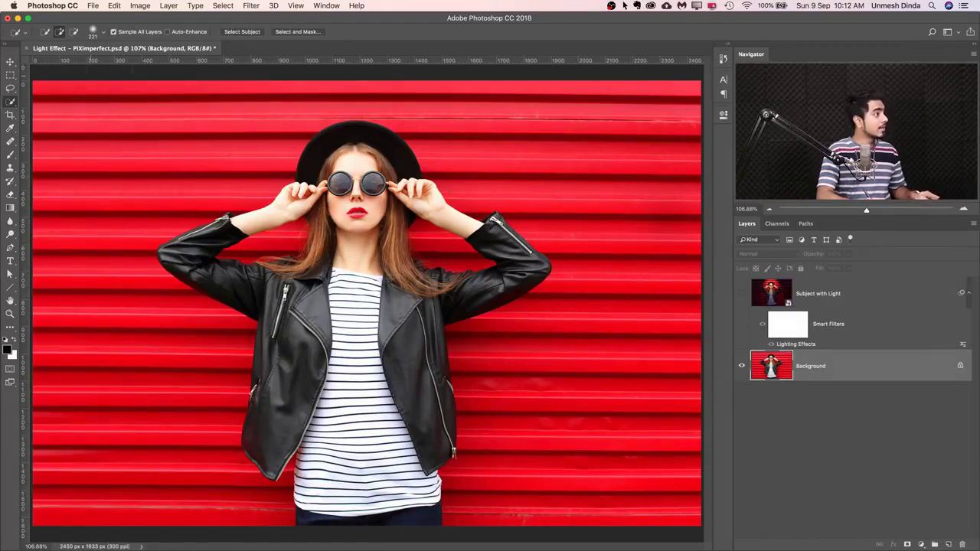
click(246, 34)
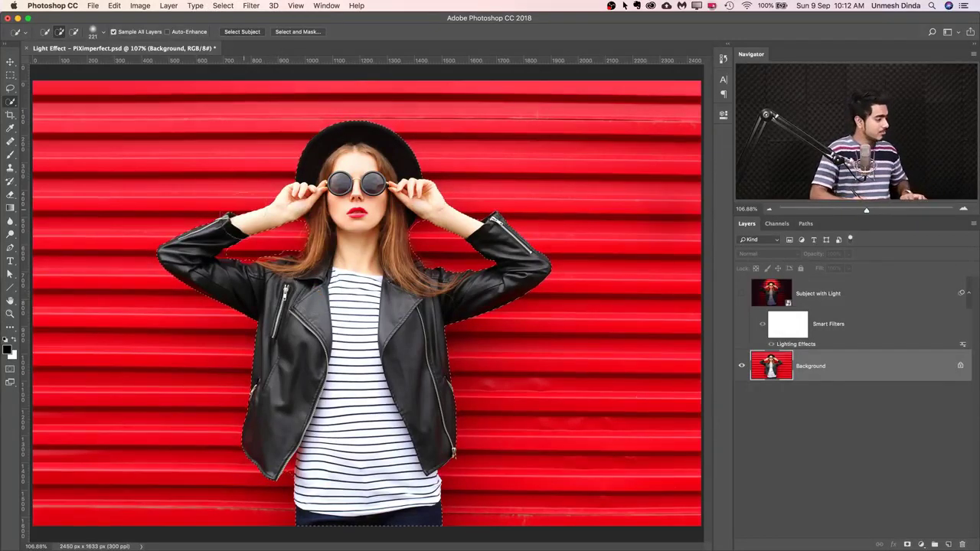
Subtract the wall gap between the jacket's lower zipper edge and the striped shirt from the selection with a smaller Quick Selection brush.
super+click(306, 335)
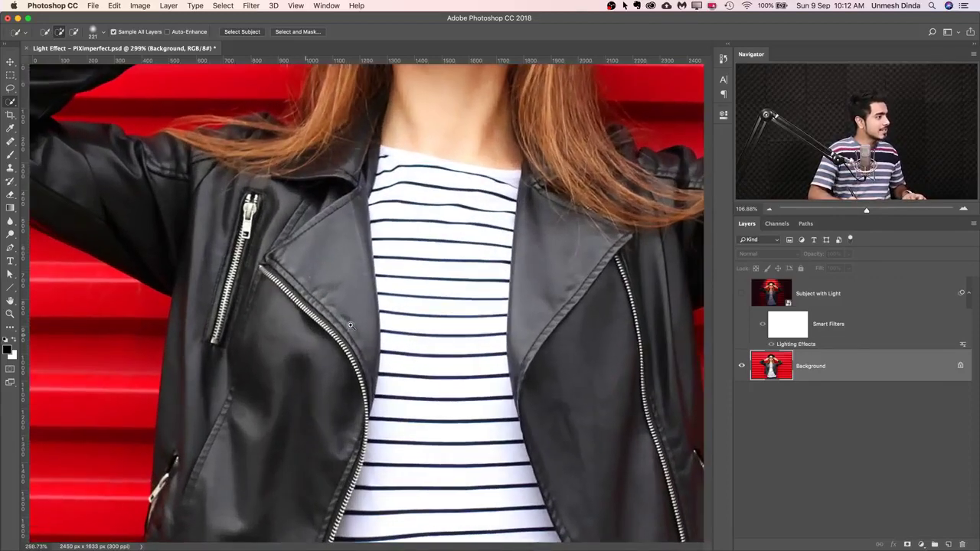
drag(293, 343, 288, 172)
scroll(317, 230, down, 5)
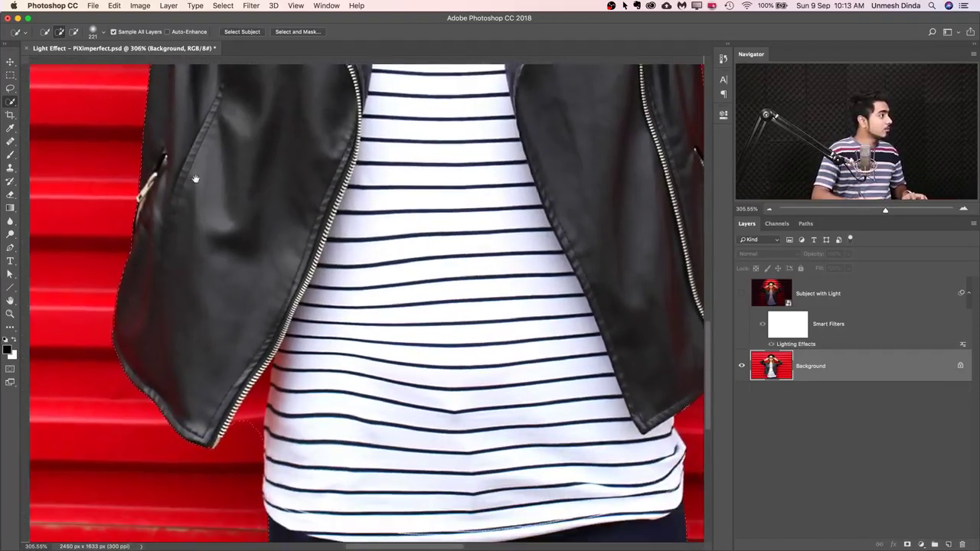
ctrl+alt+drag(358, 325, 233, 347)
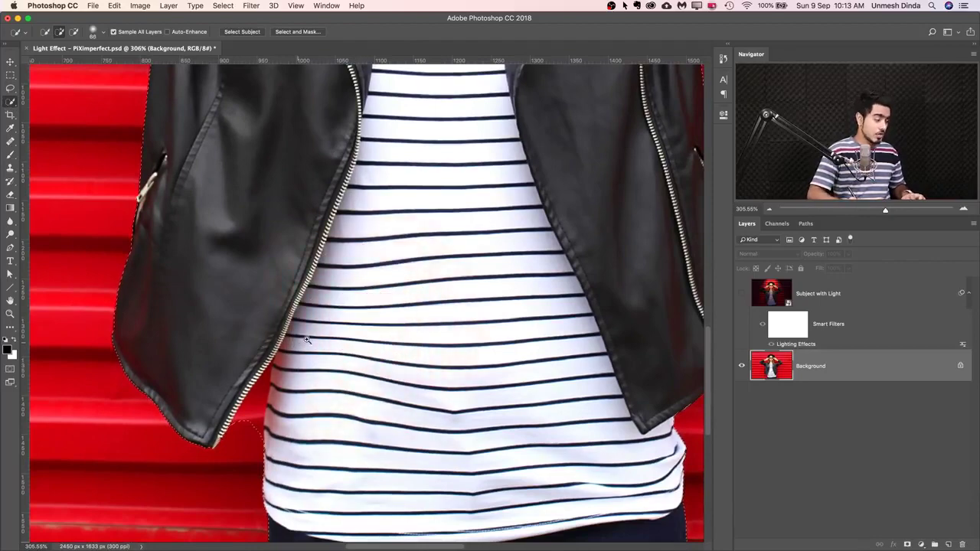
super+drag(307, 339, 314, 341)
ctrl+alt+drag(270, 395, 264, 396)
drag(294, 339, 330, 321)
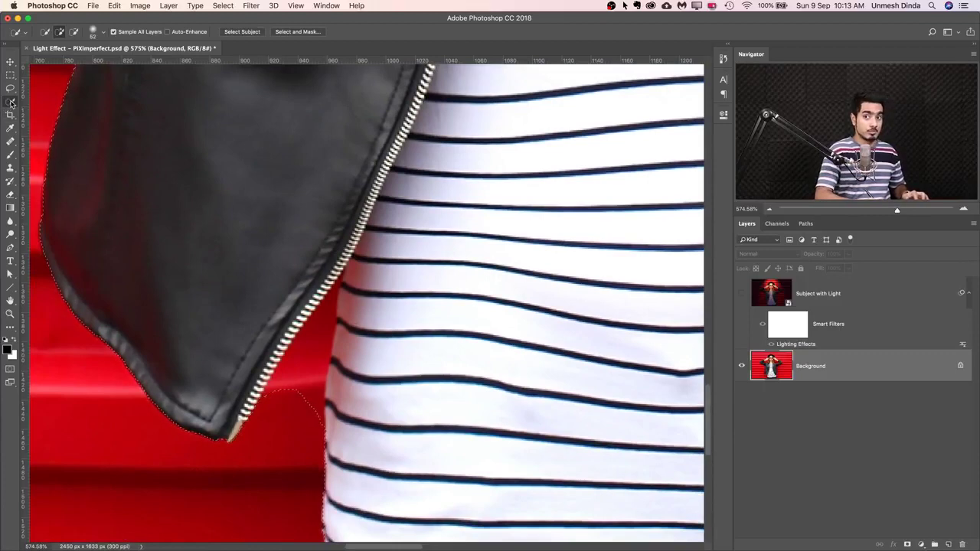
key(alt)
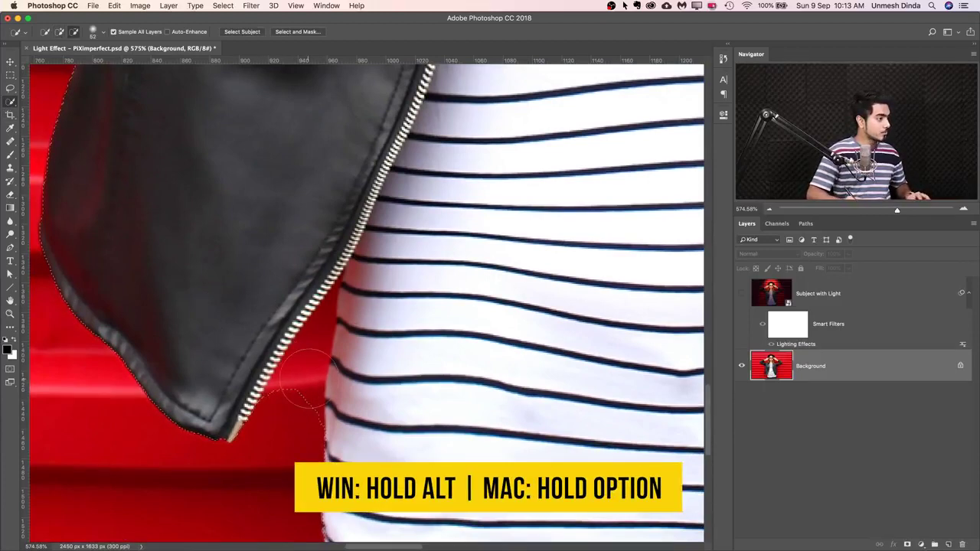
ctrl+alt+drag(316, 377, 302, 381)
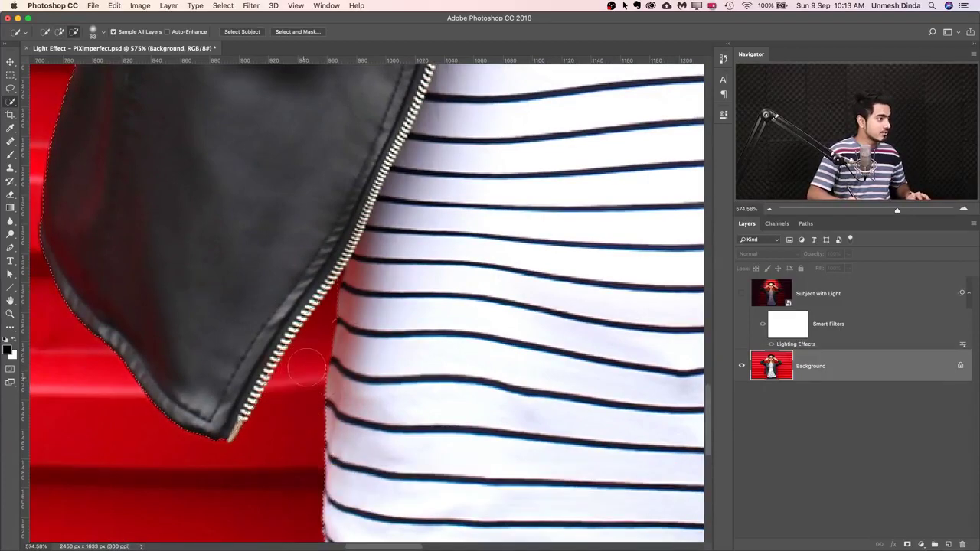
Subtract the wall area enclosed by the sleeve and jacket shoulder on the image's left side from the selection.
mouse_move(288, 92)
mouse_down()
mouse_move(308, 188)
mouse_move(382, 186)
mouse_up()
alt+scroll(381, 186, down, 8)
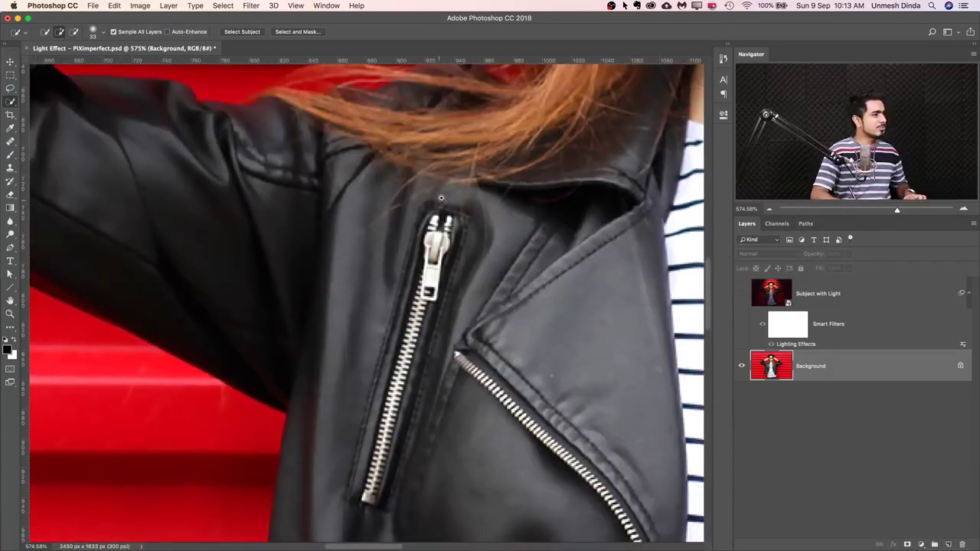
scroll(418, 196, up, 8)
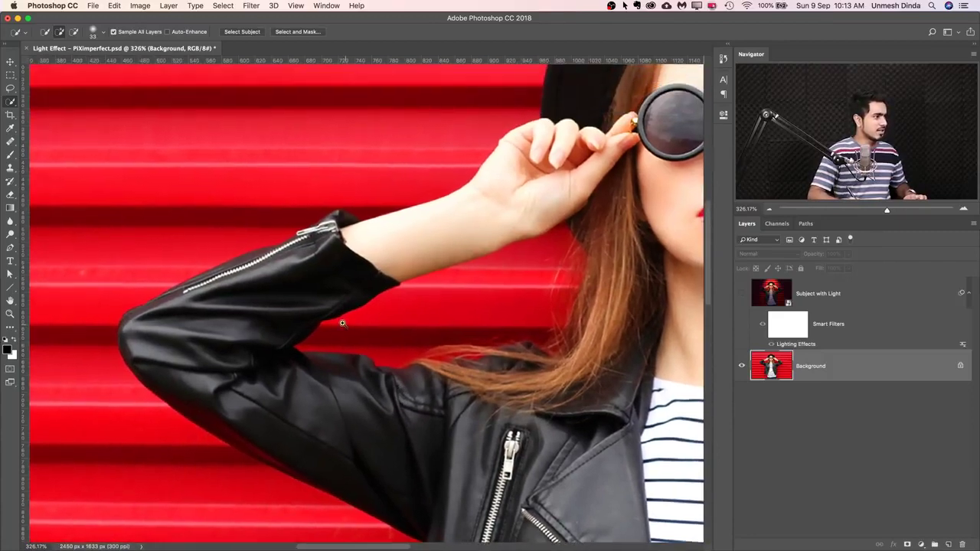
alt+scroll(376, 315, up, 5)
alt+scroll(376, 315, up, 3)
ctrl+alt+right_click(309, 349)
alt+drag(311, 349, 301, 355)
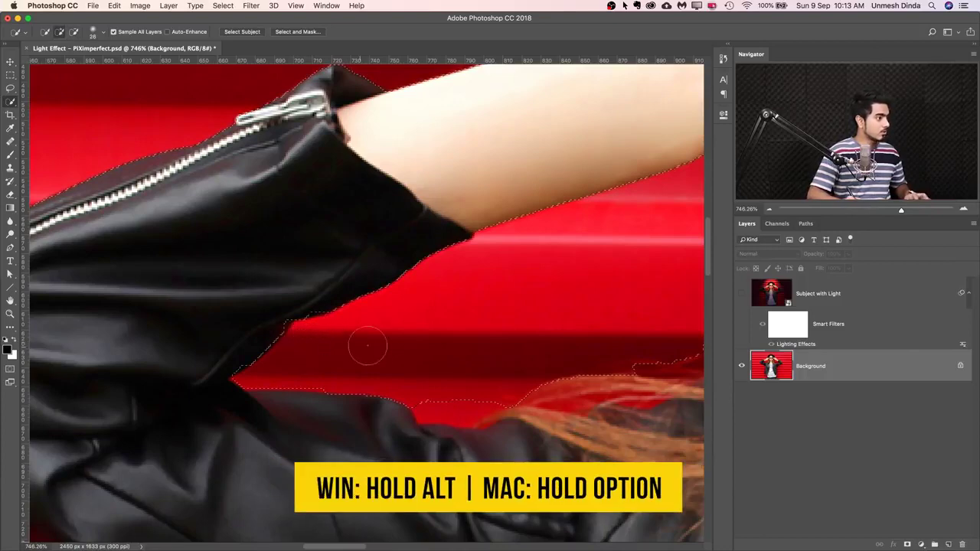
Subtract the remaining wall between the forearm and the loose hair on the image's left side from the selection.
scroll(372, 306, right, 5)
key(alt)
drag(317, 339, 320, 354)
scroll(543, 280, right, 6)
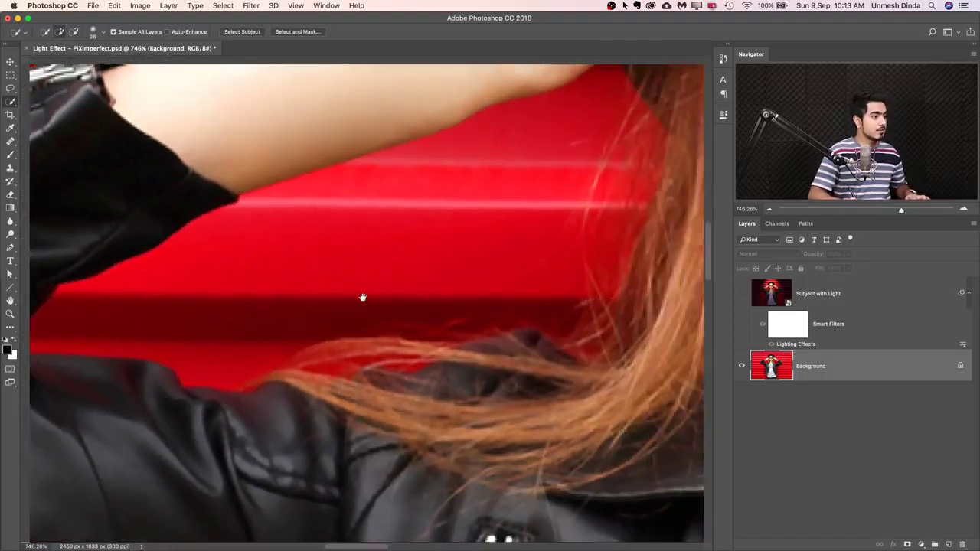
key(alt)
mouse_move(332, 313)
mouse_down()
mouse_move(391, 317)
mouse_move(359, 309)
mouse_up()
Clean up the selection around the hair and raised arm on the image's right side.
drag(421, 271, 322, 284)
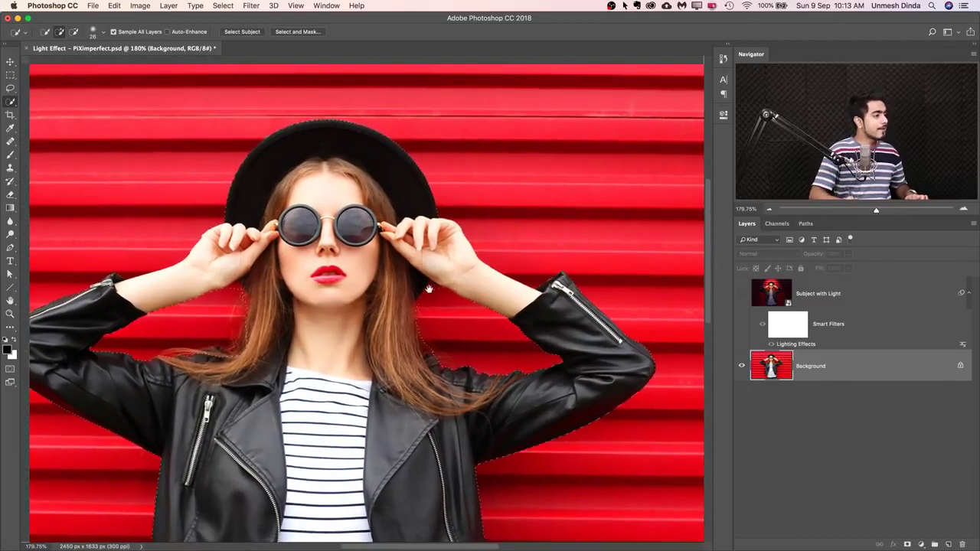
scroll(429, 289, up, 10)
drag(459, 274, 461, 235)
drag(505, 280, 430, 283)
mouse_move(309, 281)
mouse_down()
mouse_move(359, 274)
mouse_move(387, 290)
mouse_up()
scroll(325, 283, up, 6)
scroll(439, 273, down, 8)
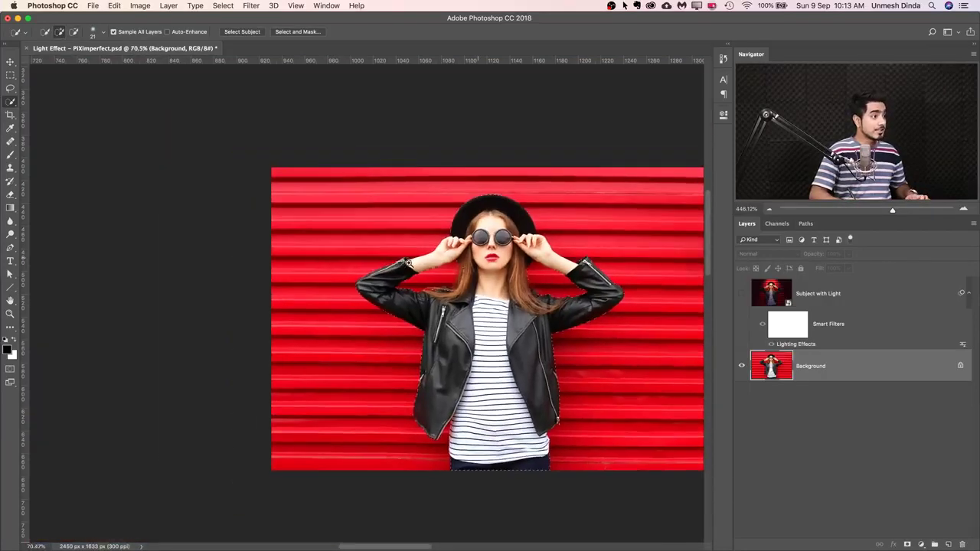
Turn on Quick Mask mode and check the selection around the woman.
scroll(441, 267, up, 3)
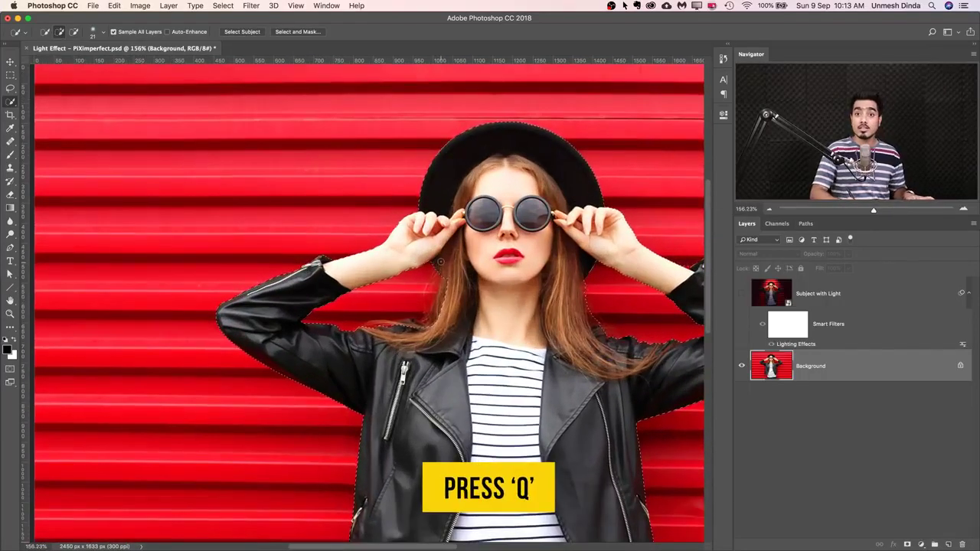
key(q)
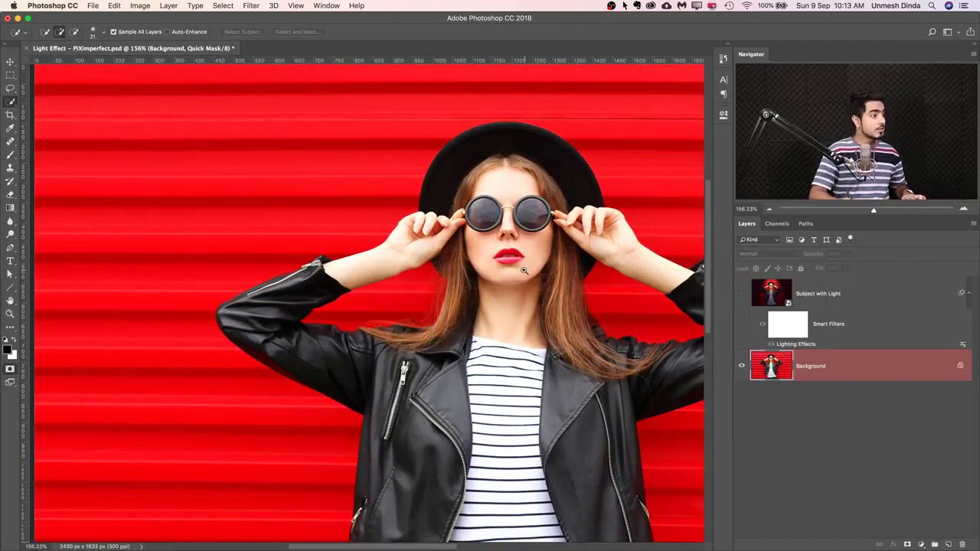
scroll(524, 270, down, 2)
scroll(512, 272, up, 3)
scroll(501, 273, down, 4)
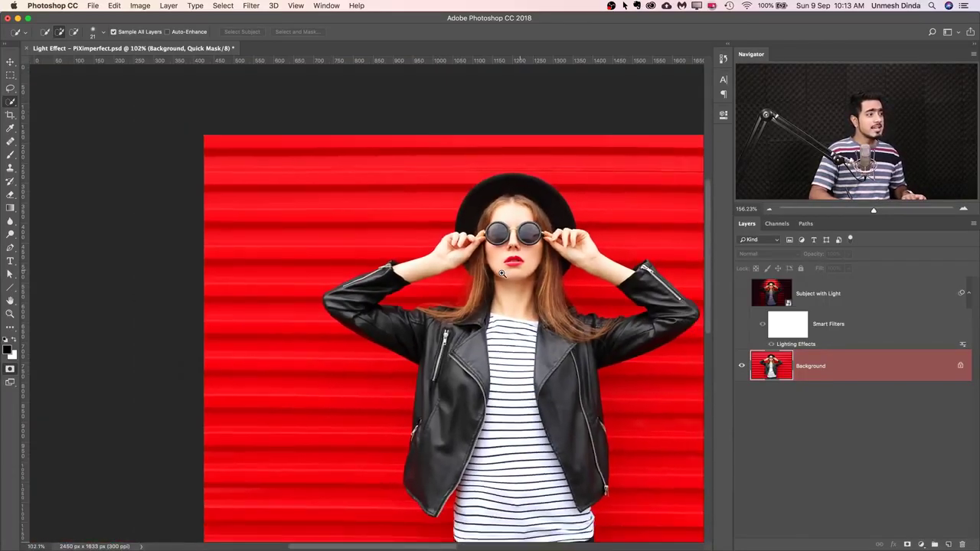
scroll(502, 273, down, 1)
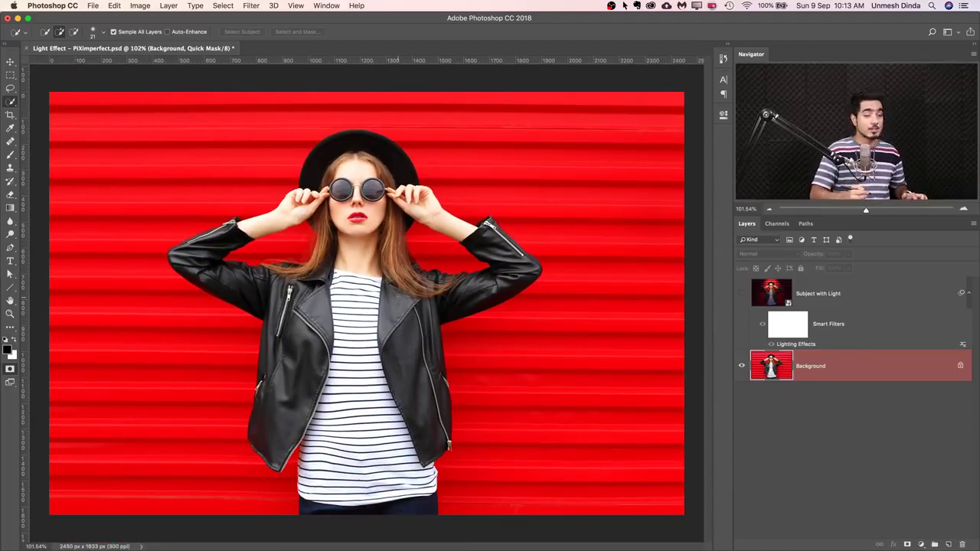
With the Brush tool, paint black along the hair edge beside the neck in the quick mask, and paint the hair back with white.
scroll(305, 236, up, 8)
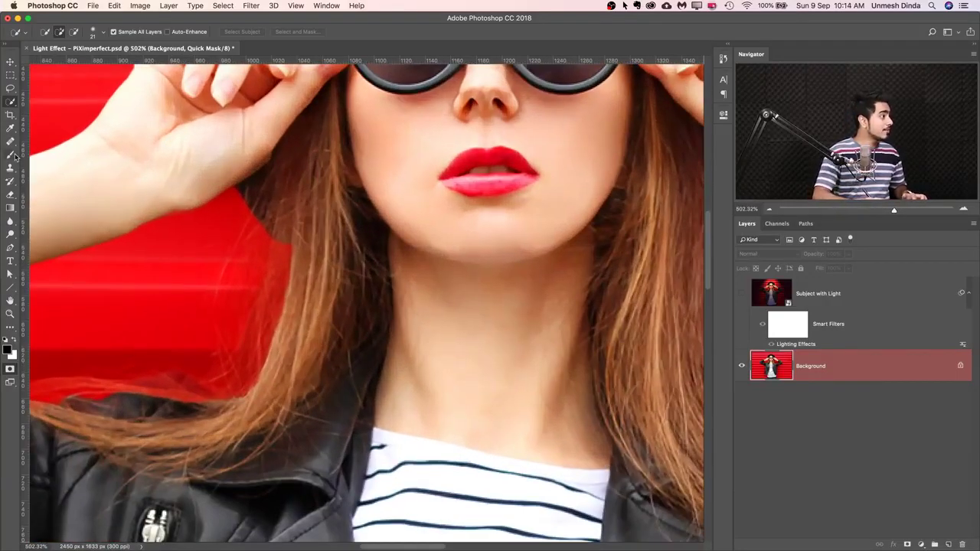
click(13, 156)
mouse_move(327, 246)
mouse_down()
mouse_move(175, 262)
mouse_move(138, 255)
mouse_move(299, 255)
mouse_move(250, 258)
mouse_up()
mouse_move(337, 283)
mouse_down()
mouse_move(331, 184)
mouse_move(343, 114)
mouse_move(341, 259)
mouse_move(343, 225)
mouse_move(292, 245)
mouse_move(284, 330)
mouse_move(303, 230)
mouse_move(271, 383)
mouse_up()
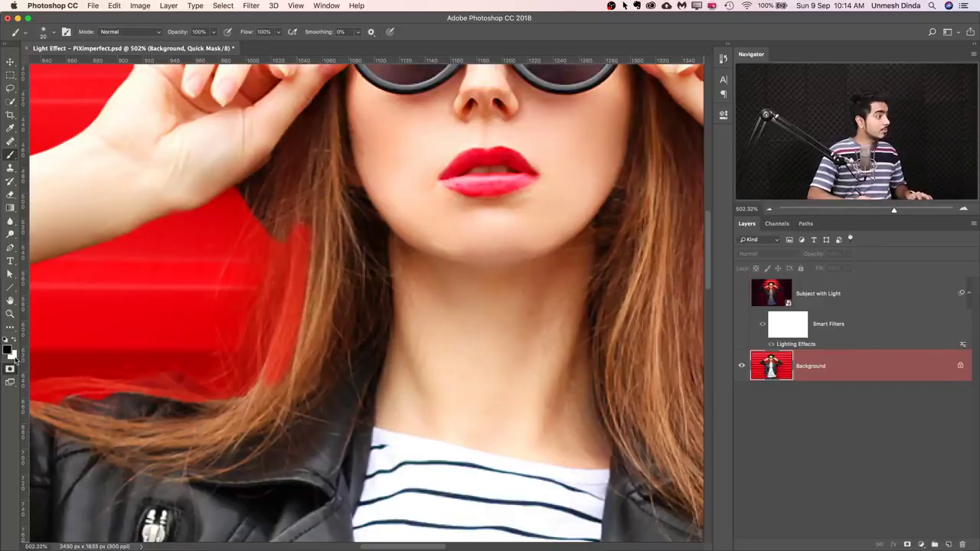
key(x)
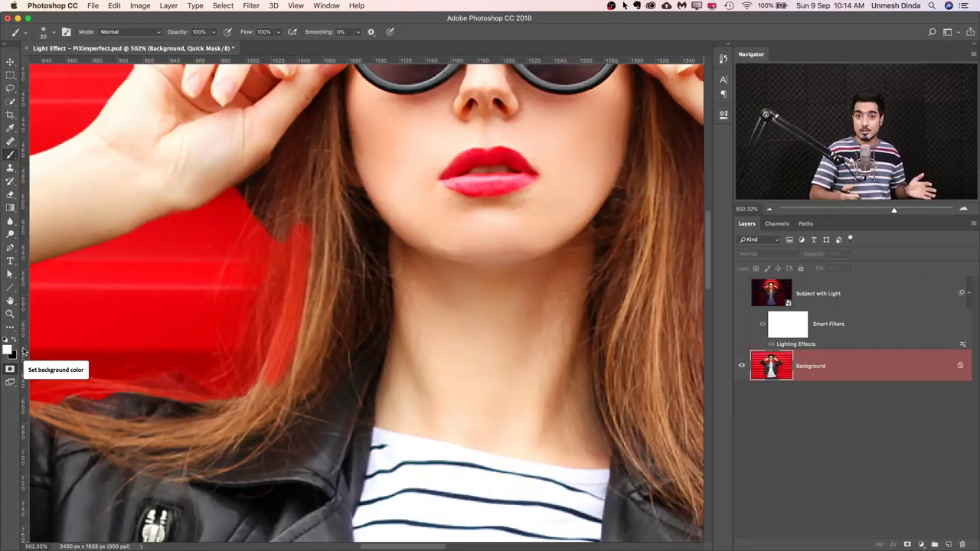
mouse_move(350, 230)
mouse_down()
mouse_move(362, 230)
mouse_move(319, 329)
mouse_move(329, 208)
mouse_up()
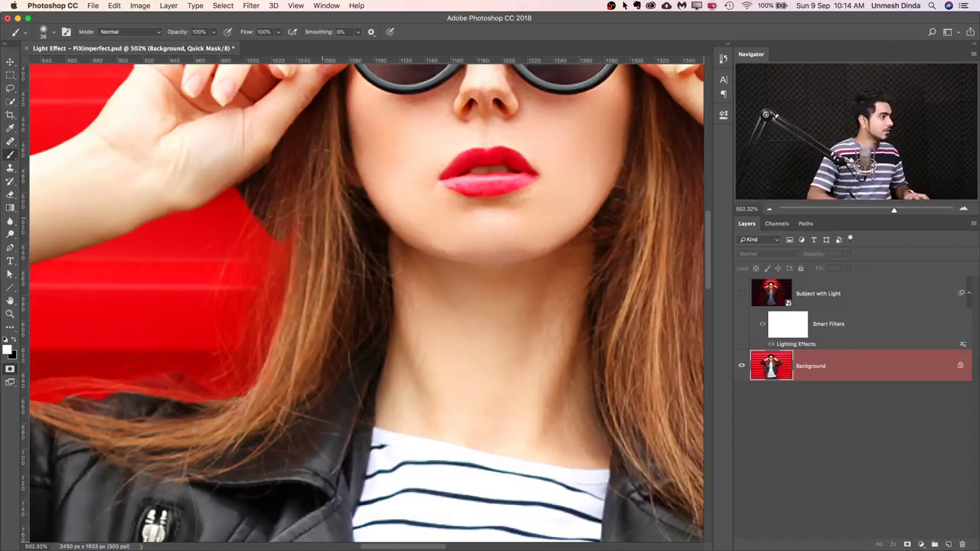
Touch up the quick mask with black along the hair edge on the image's right side, and turn off Quick Mask mode.
drag(467, 251, 426, 255)
drag(461, 252, 350, 266)
mouse_move(427, 262)
mouse_down()
mouse_move(498, 265)
mouse_move(428, 260)
mouse_up()
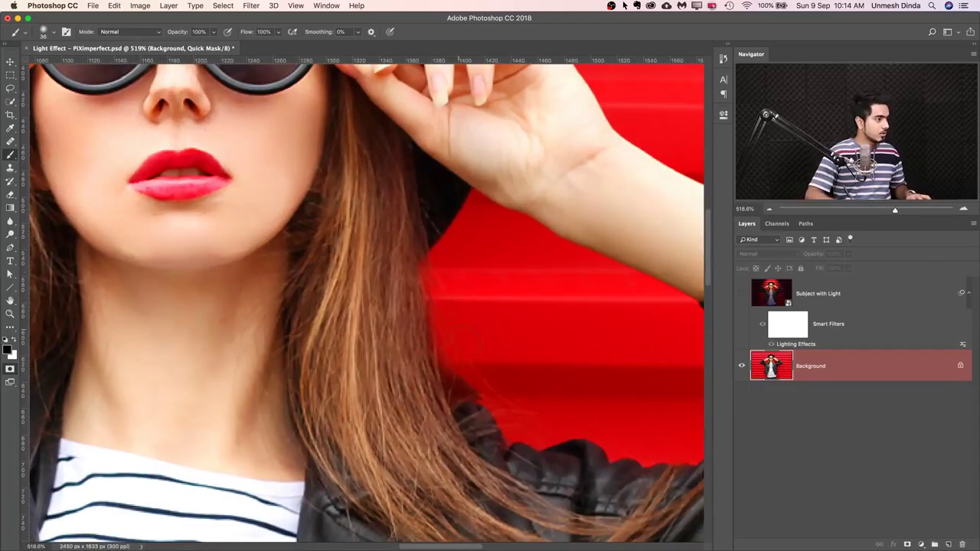
drag(516, 273, 421, 204)
mouse_move(411, 471)
mouse_down()
mouse_move(418, 328)
mouse_move(405, 317)
mouse_up()
mouse_move(449, 135)
mouse_down()
mouse_move(411, 232)
mouse_move(388, 341)
mouse_up()
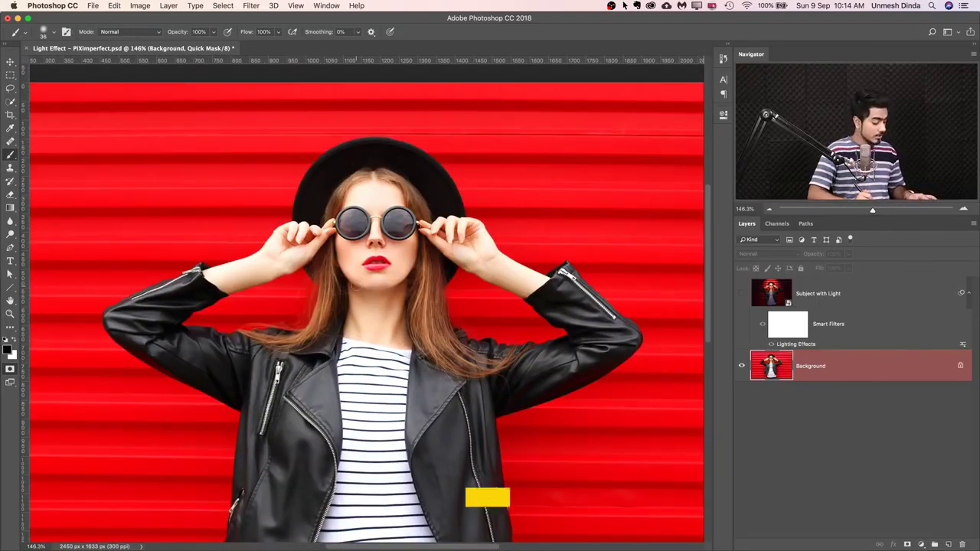
key(q)
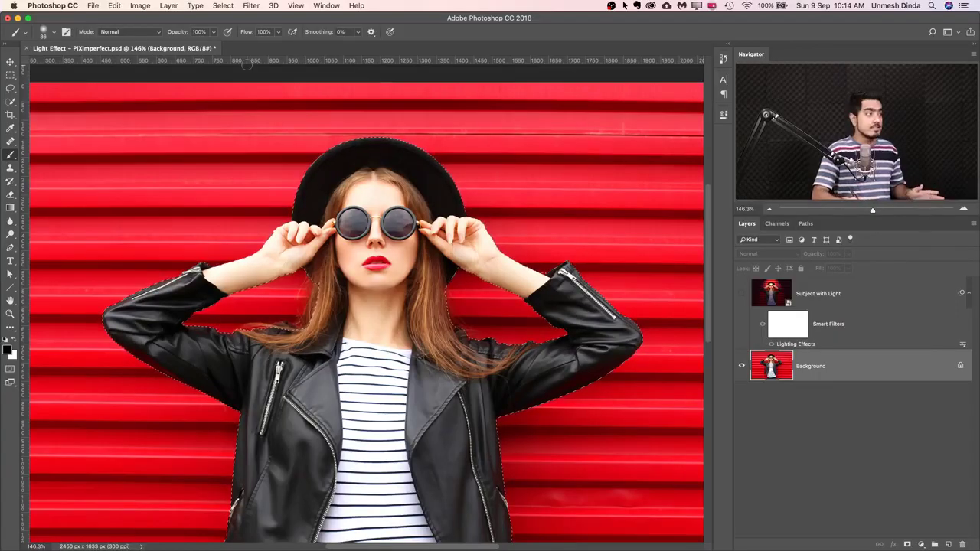
Save the selection of the woman as a new channel named "Subject".
click(230, 5)
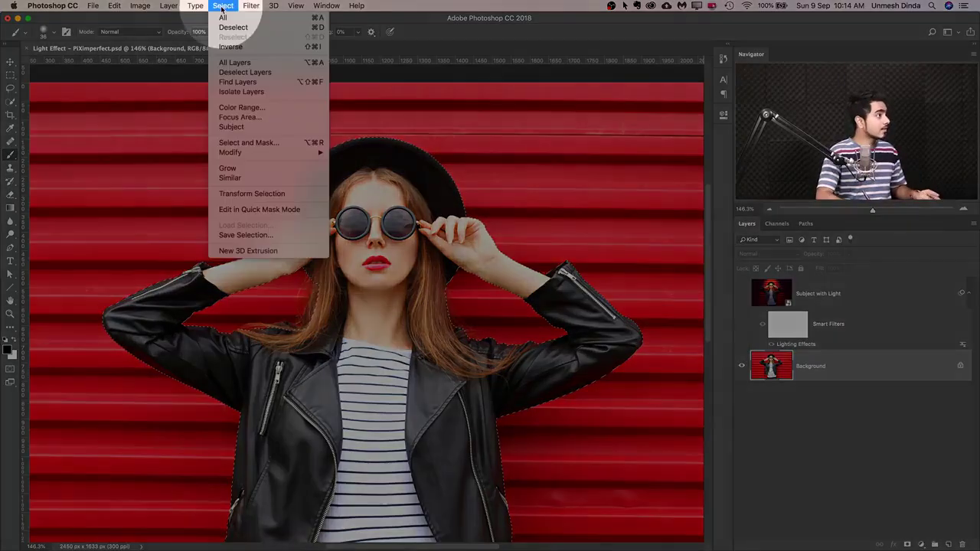
click(263, 235)
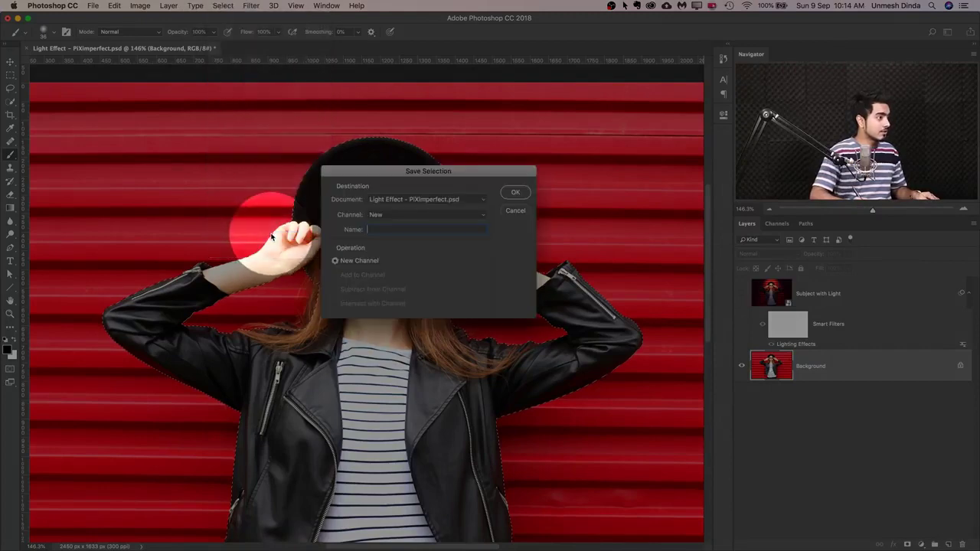
text(Subject)
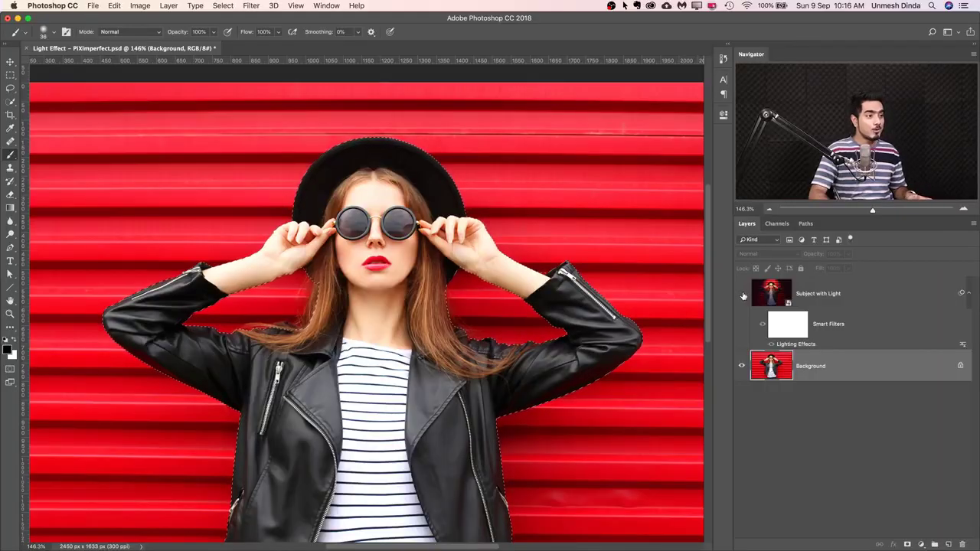
Show the Subject with Light layer and add a new empty layer above it.
click(741, 294)
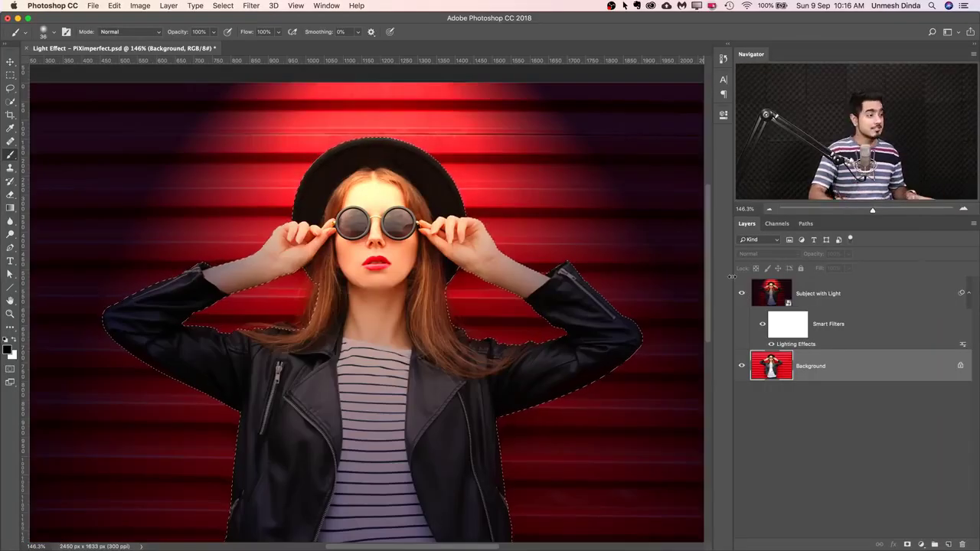
click(805, 291)
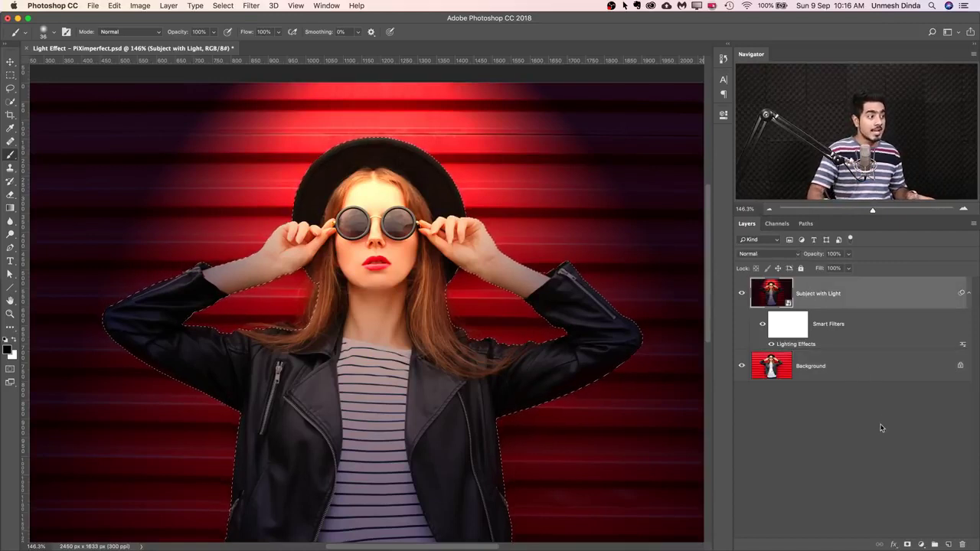
click(948, 544)
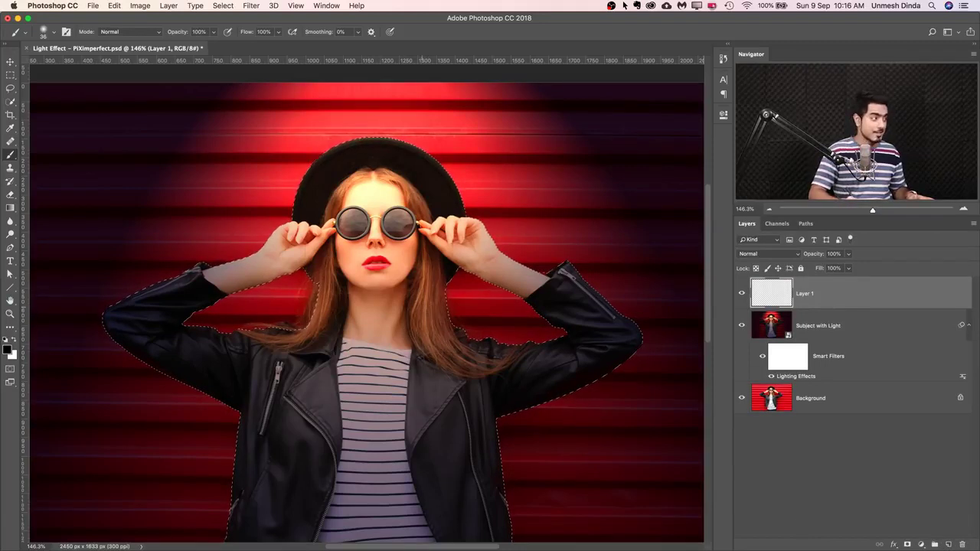
Fill the selected silhouette on Layer 1 with black (000000) and deselect it.
click(8, 350)
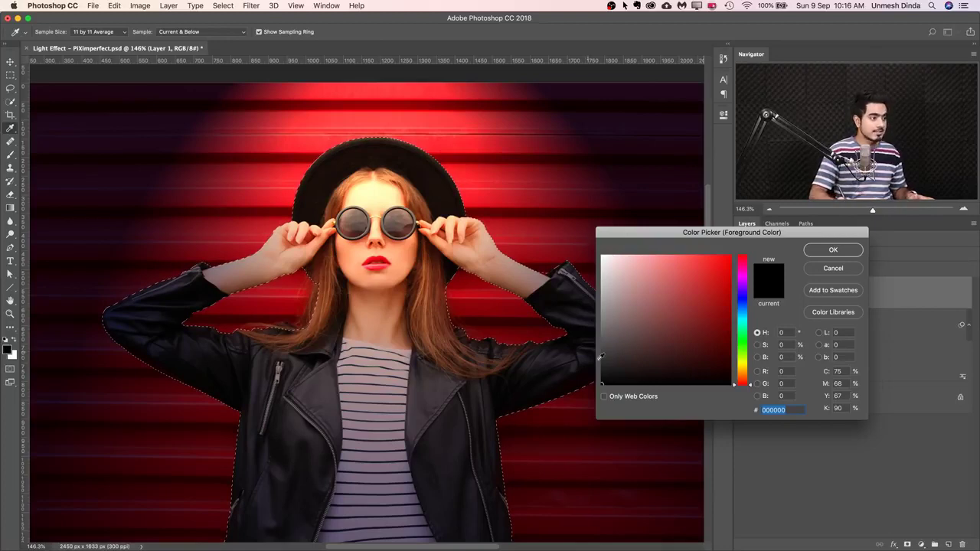
click(835, 253)
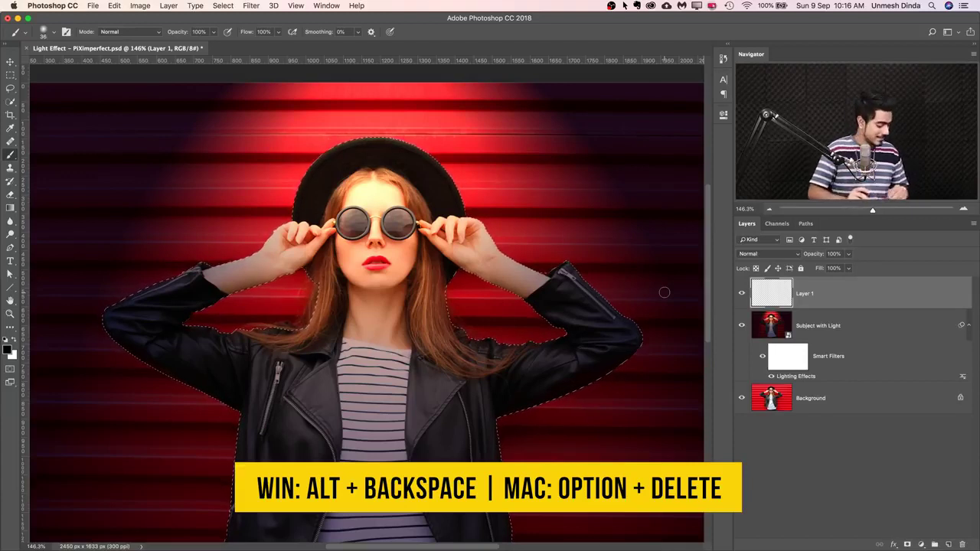
key(alt+BackSpace)
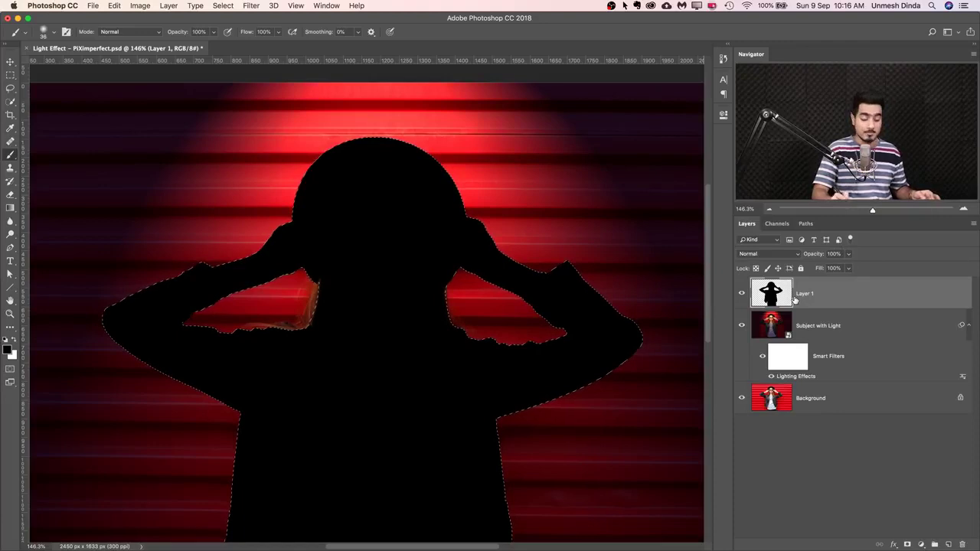
key(super+d)
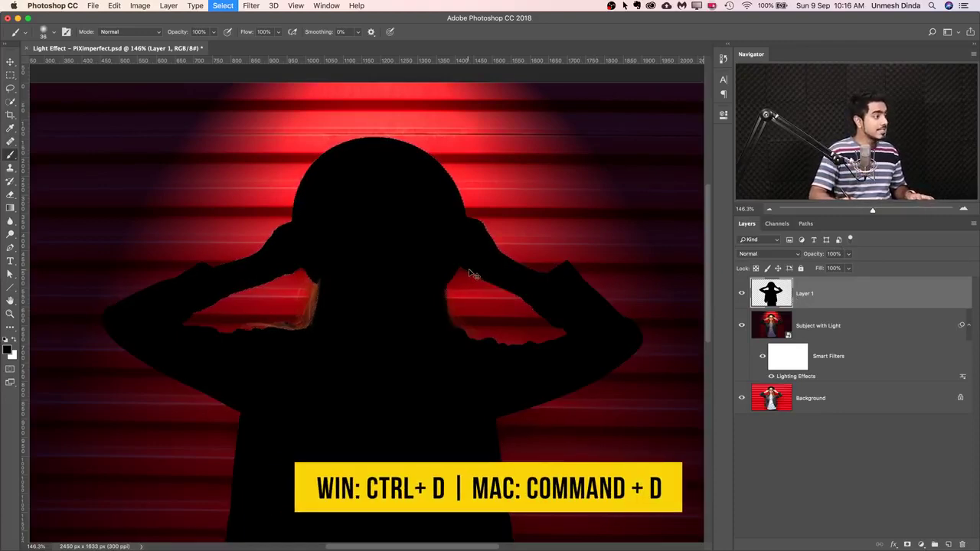
Distort the black silhouette with Free Transform, pulling both lower corners down and outward so it widens toward the base like a cast shadow.
scroll(545, 254, down, 5)
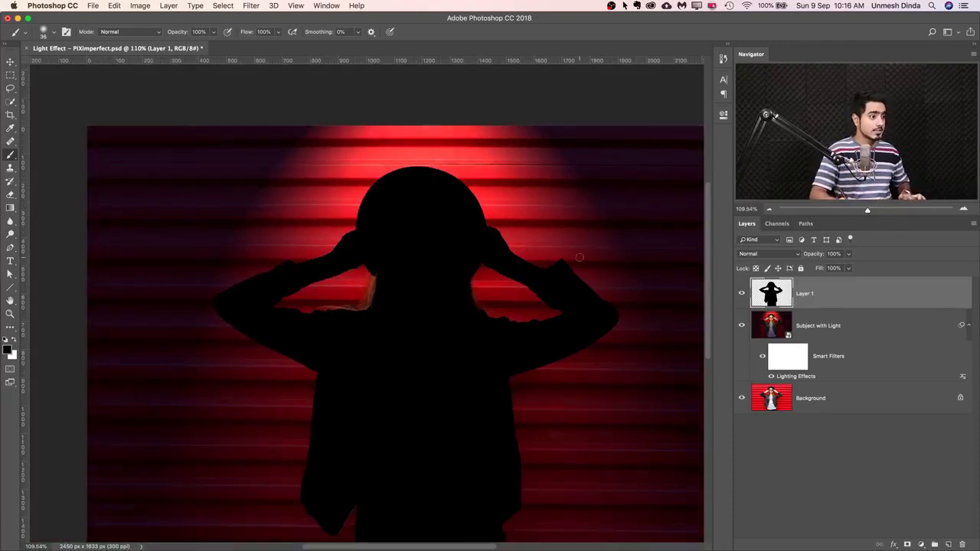
scroll(536, 260, up, 2)
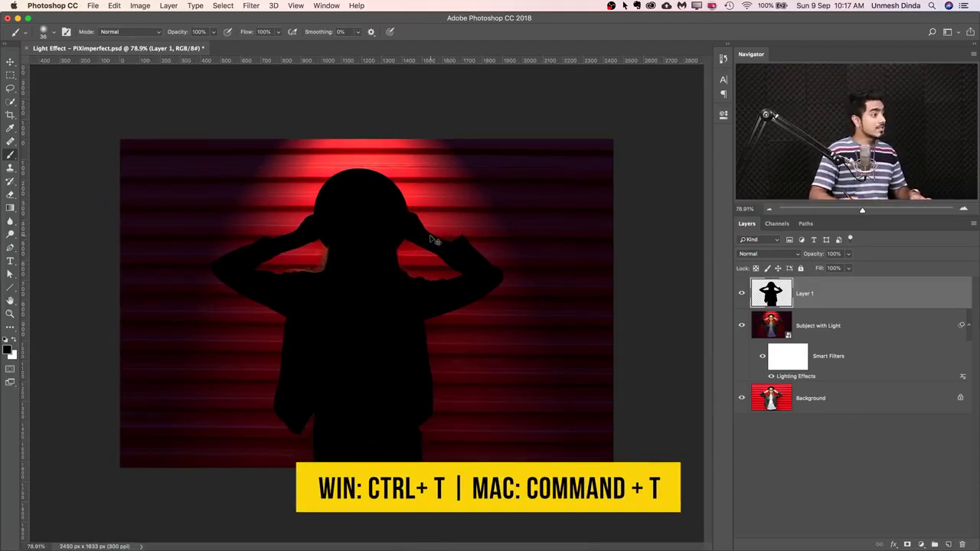
key(super+t)
drag(506, 226, 457, 230)
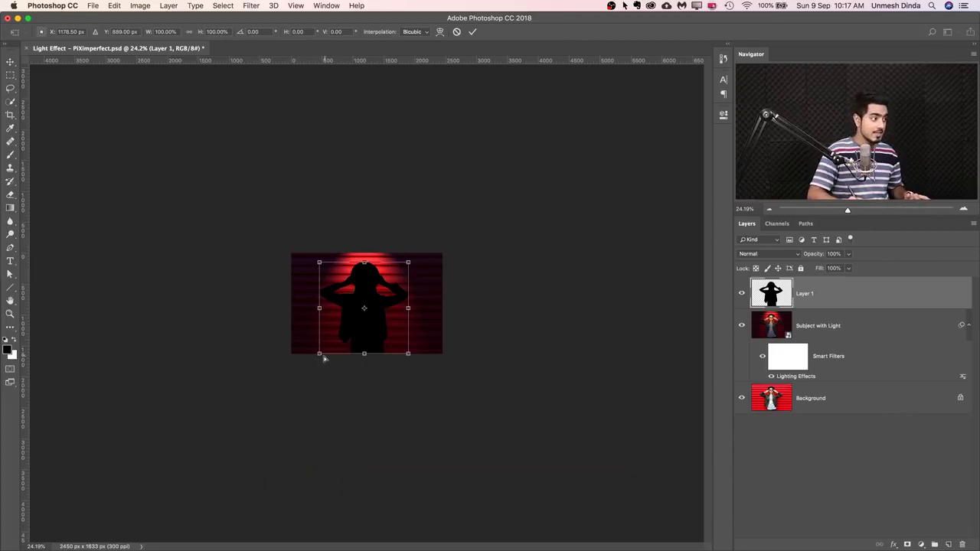
drag(320, 355, 263, 476)
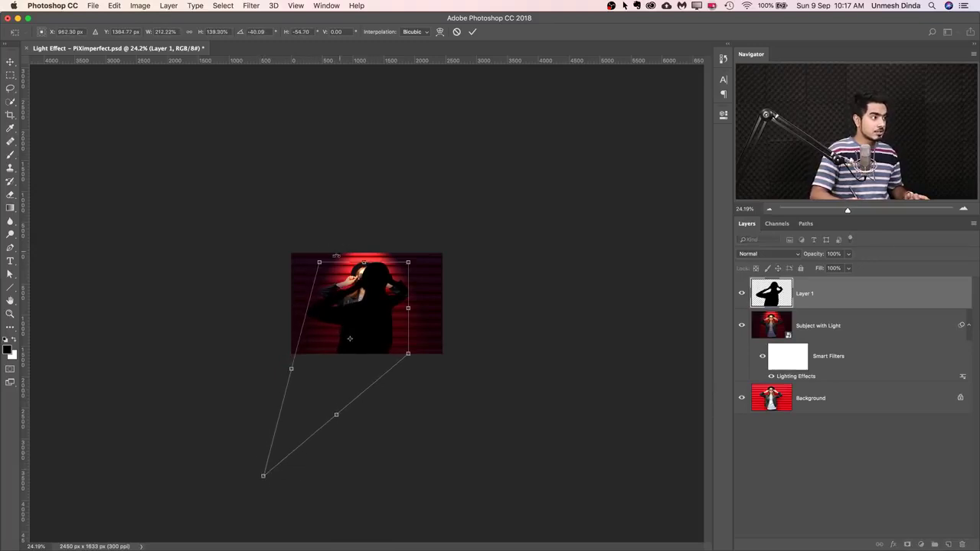
drag(410, 356, 461, 477)
drag(263, 475, 281, 440)
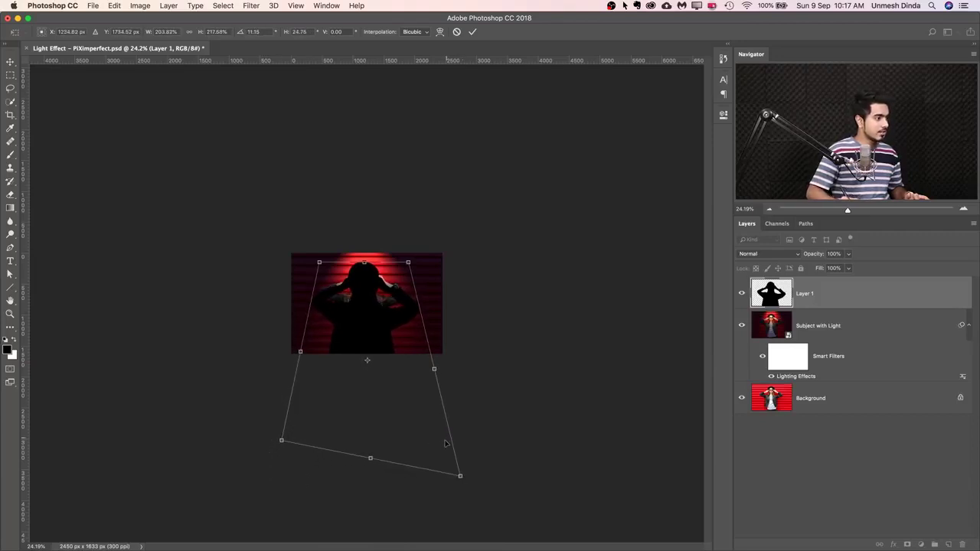
drag(460, 476, 447, 441)
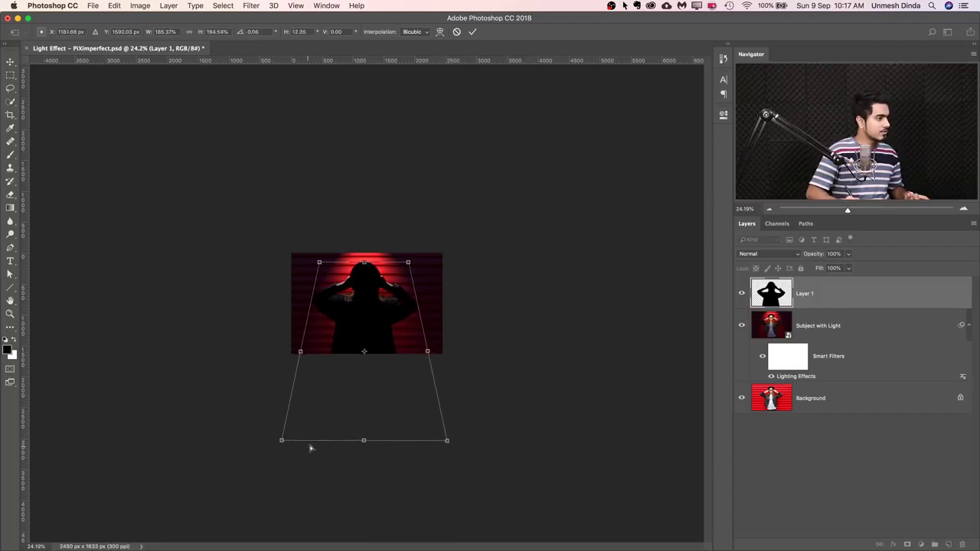
mouse_move(365, 442)
mouse_down()
mouse_move(361, 461)
mouse_move(366, 452)
mouse_up()
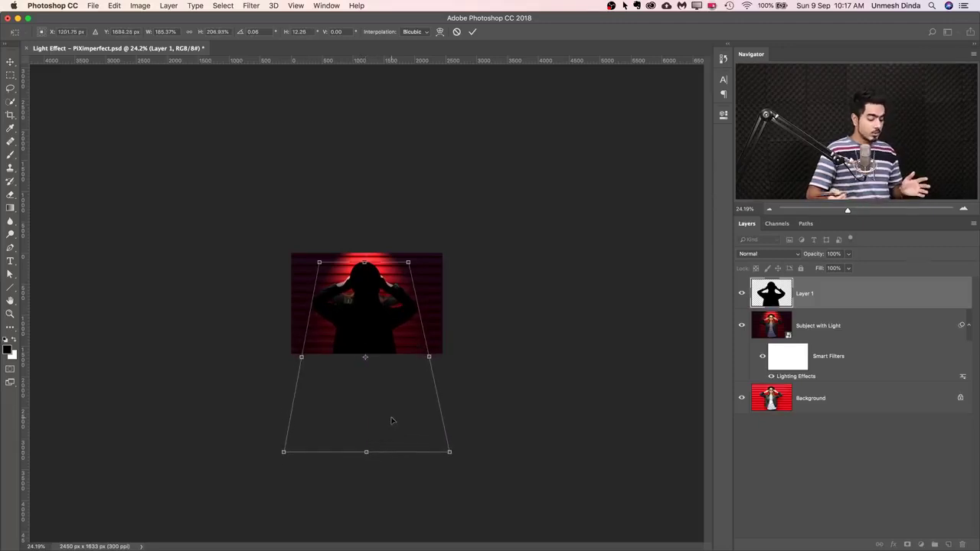
key(Return)
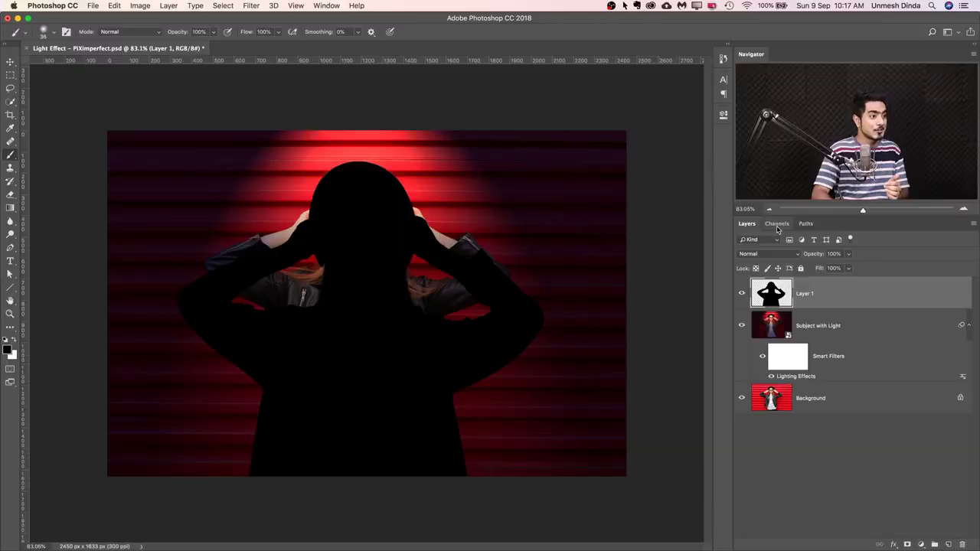
Load the Subject channel as a selection, add it to Layer 1 as a layer mask, and invert the mask.
click(776, 224)
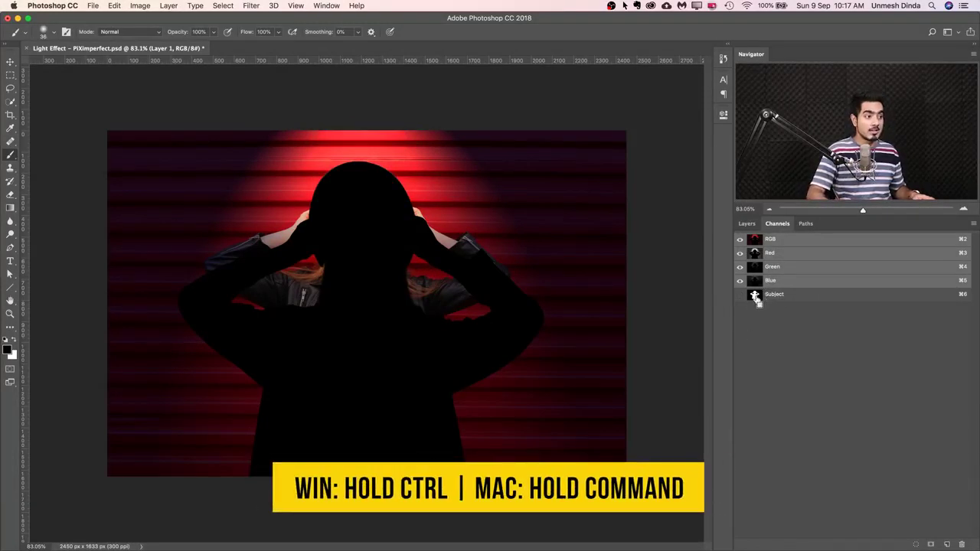
super+click(755, 295)
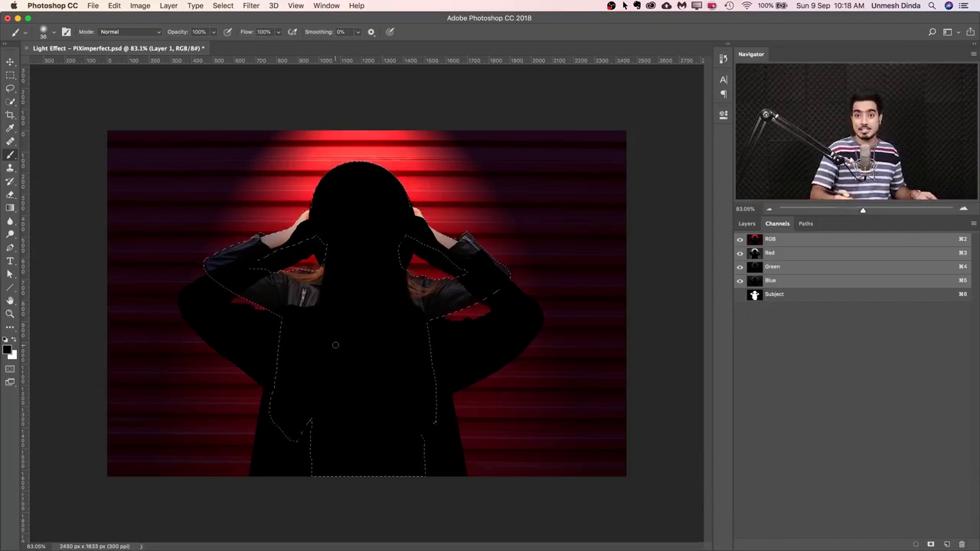
click(746, 224)
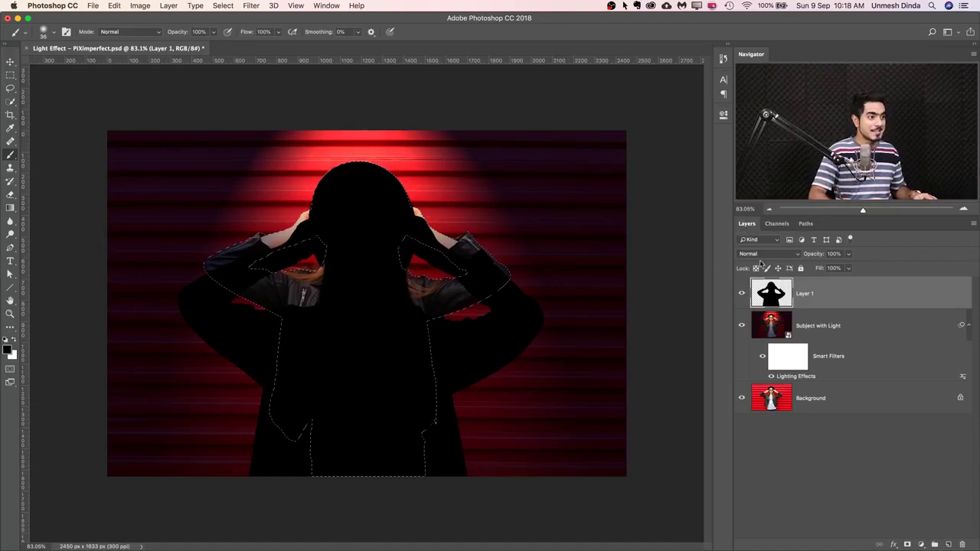
click(907, 545)
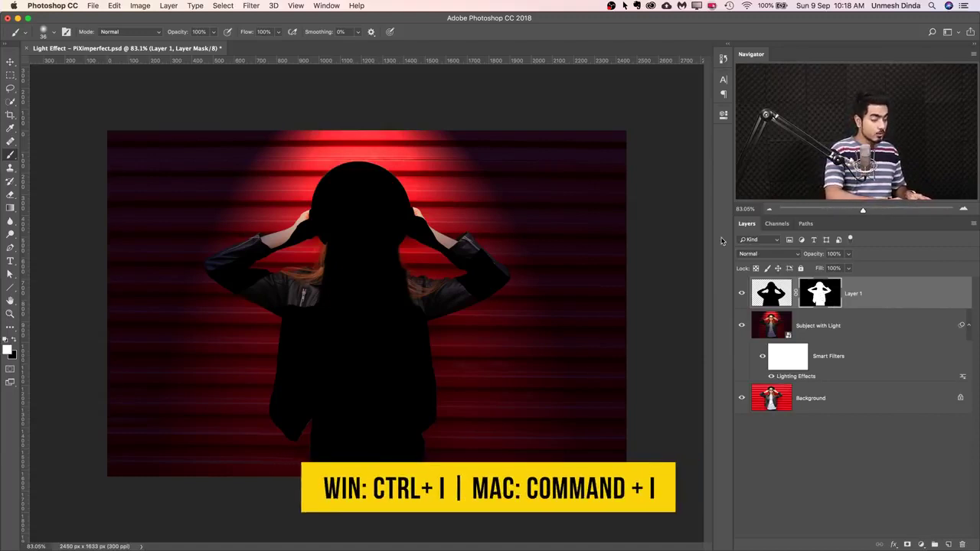
key(super+i)
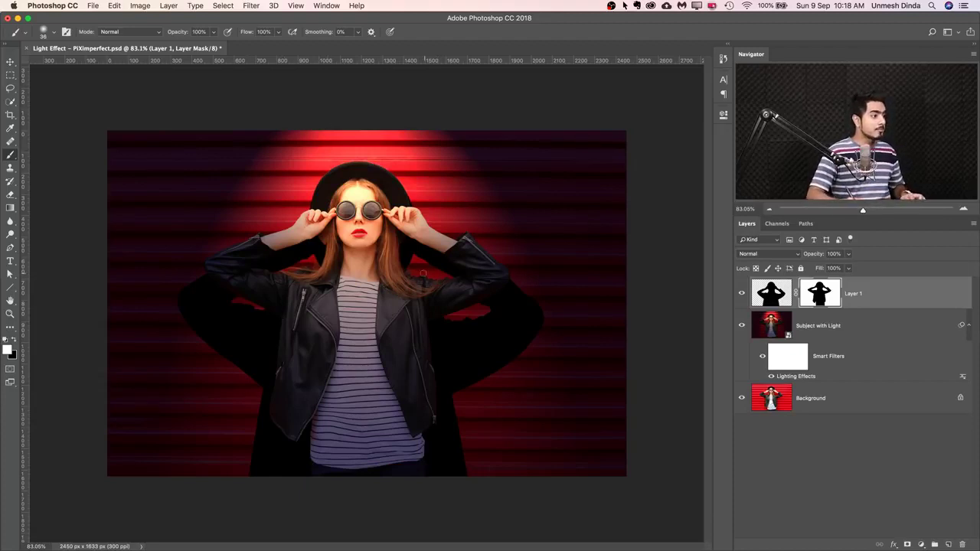
Make the silhouette itself on Layer 1, instead of its mask, the active target.
key(super+equal)
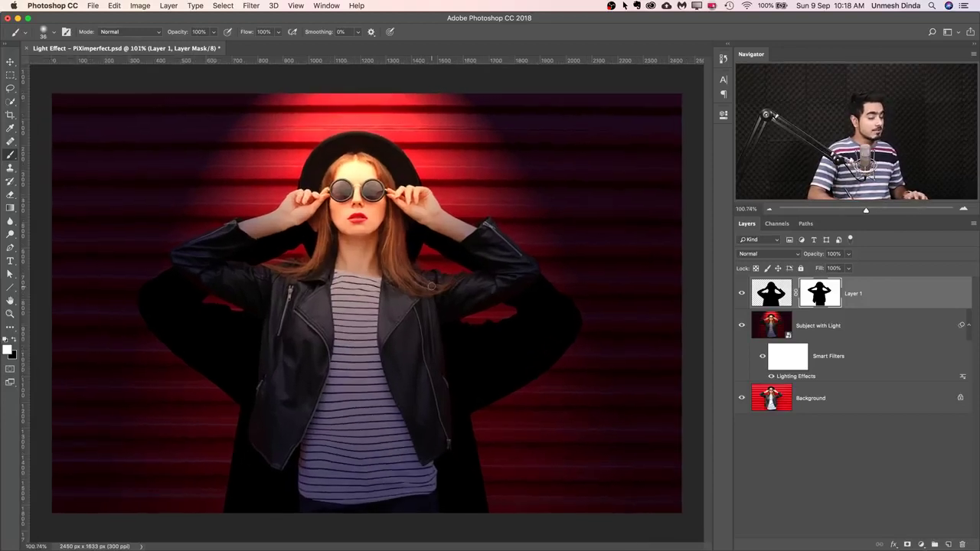
click(771, 289)
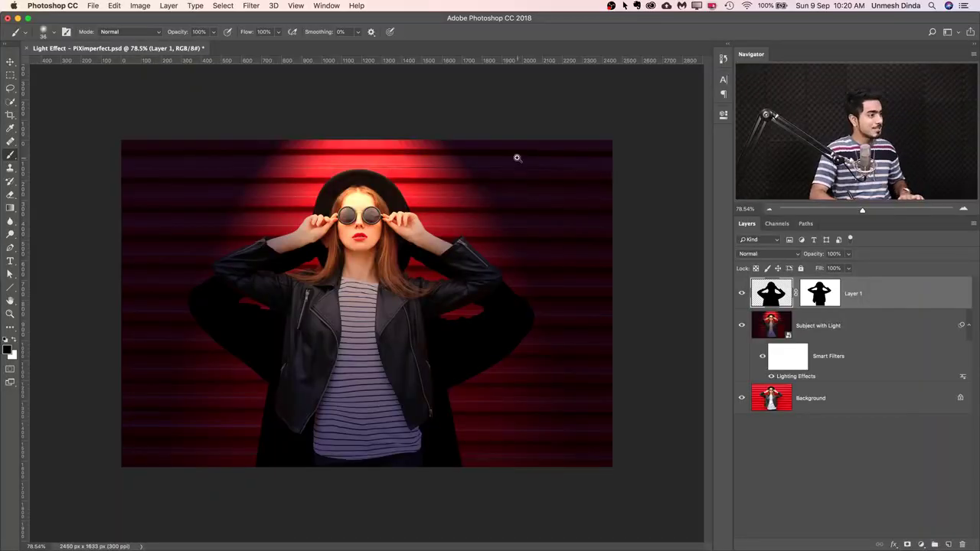
Examine the spotlight's edge on the wall and the shadow's edges behind the woman's hat, arms and jacket.
drag(475, 177, 532, 170)
key(ctrl+r)
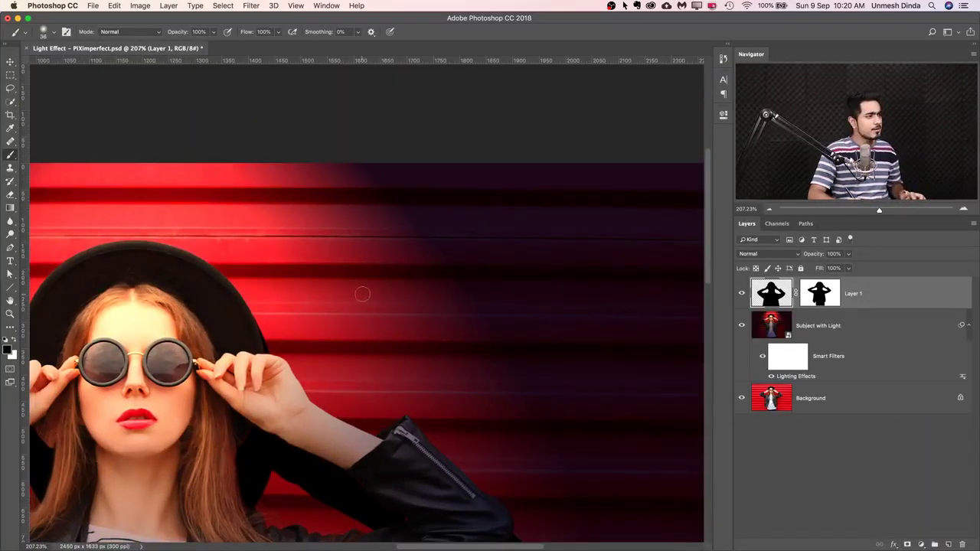
drag(469, 260, 427, 273)
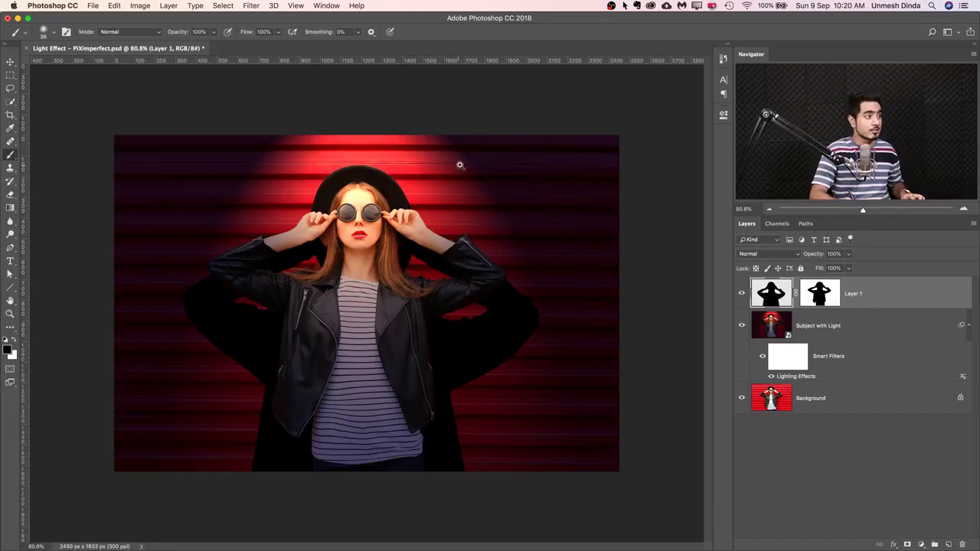
drag(460, 165, 481, 151)
drag(444, 118, 433, 212)
drag(502, 275, 437, 281)
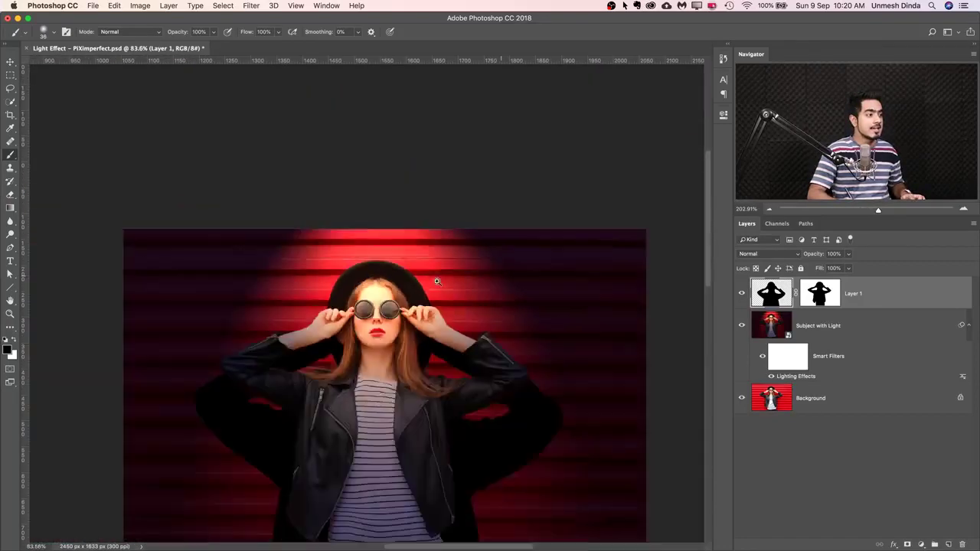
scroll(436, 282, down, 5)
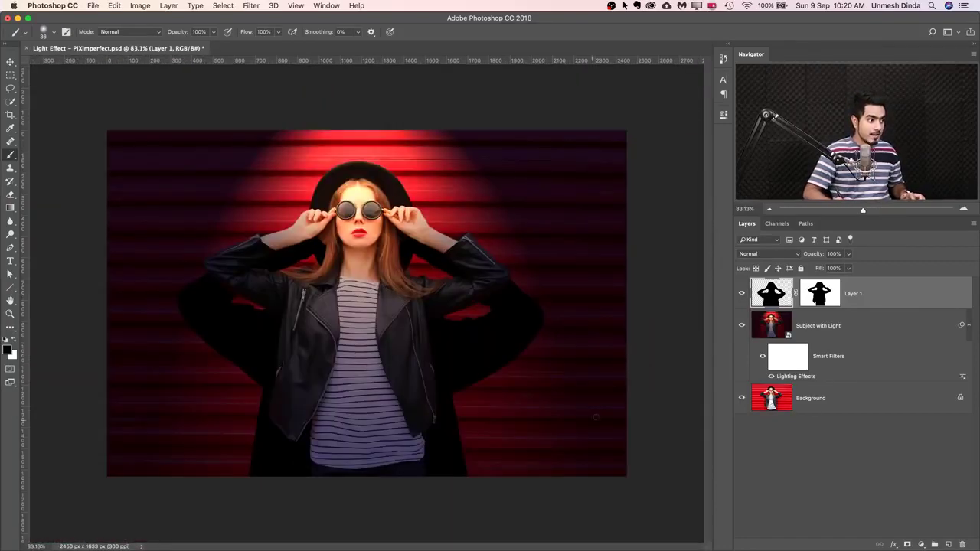
scroll(429, 261, up, 5)
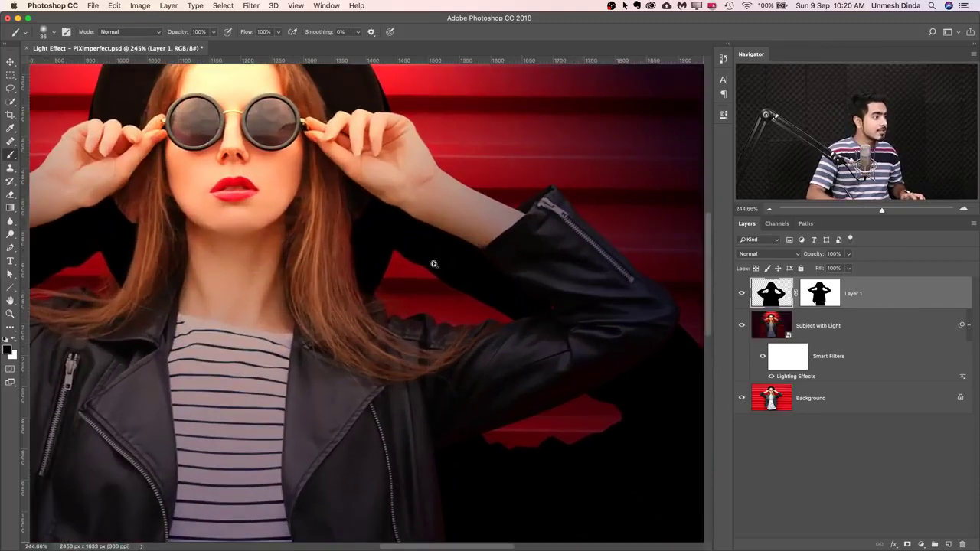
scroll(461, 303, down, 5)
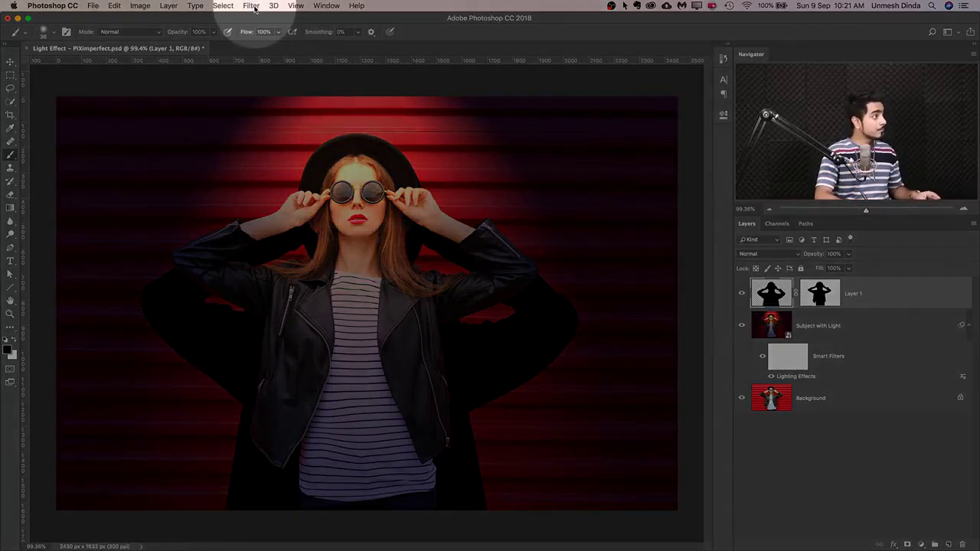
Start a Field Blur on Layer 1's silhouette, placing the first pin at the woman's chin with a blur of 32 px.
click(251, 5)
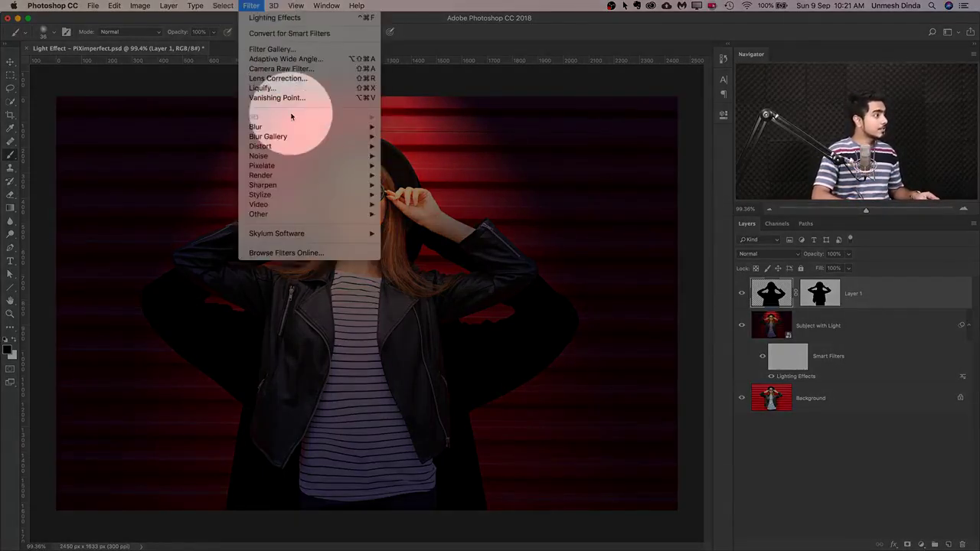
mouse_move(303, 137)
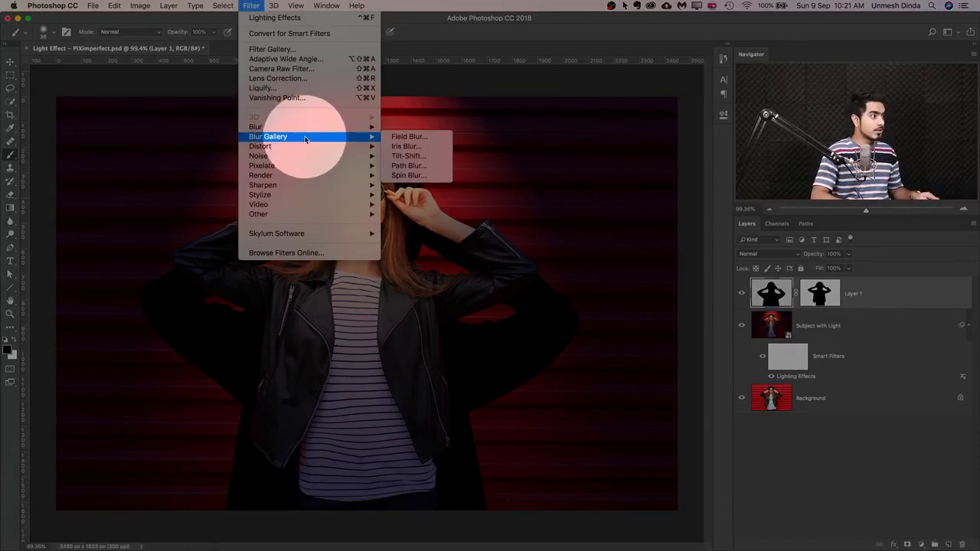
click(410, 137)
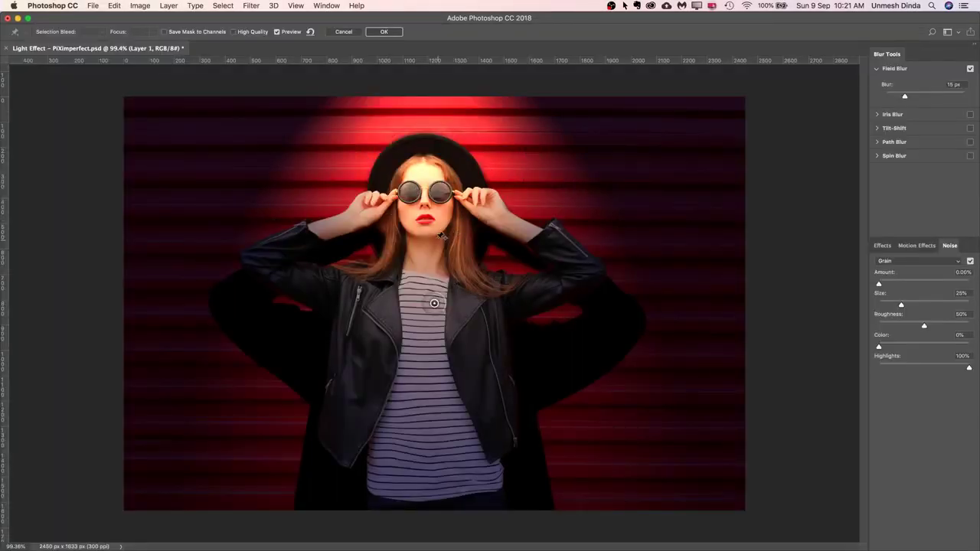
drag(434, 304, 444, 242)
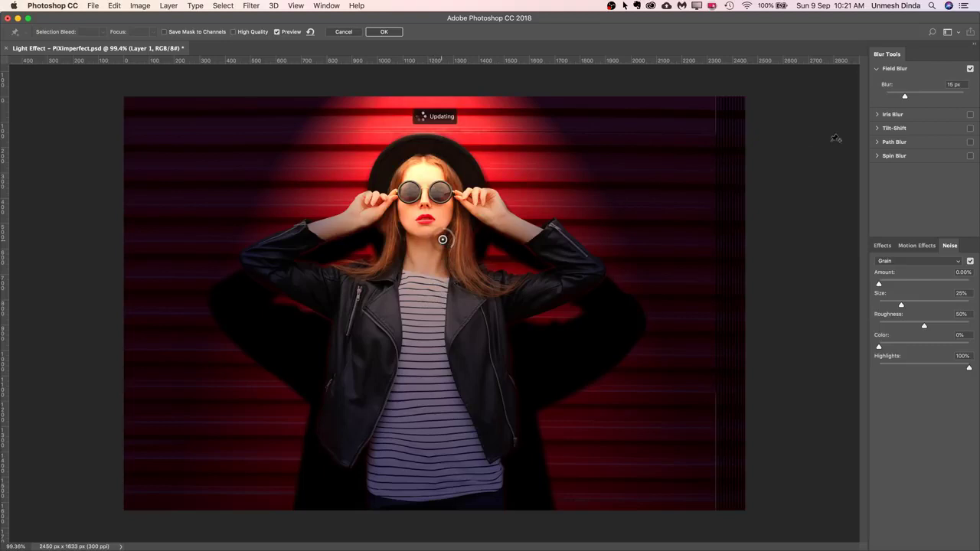
drag(904, 96, 917, 98)
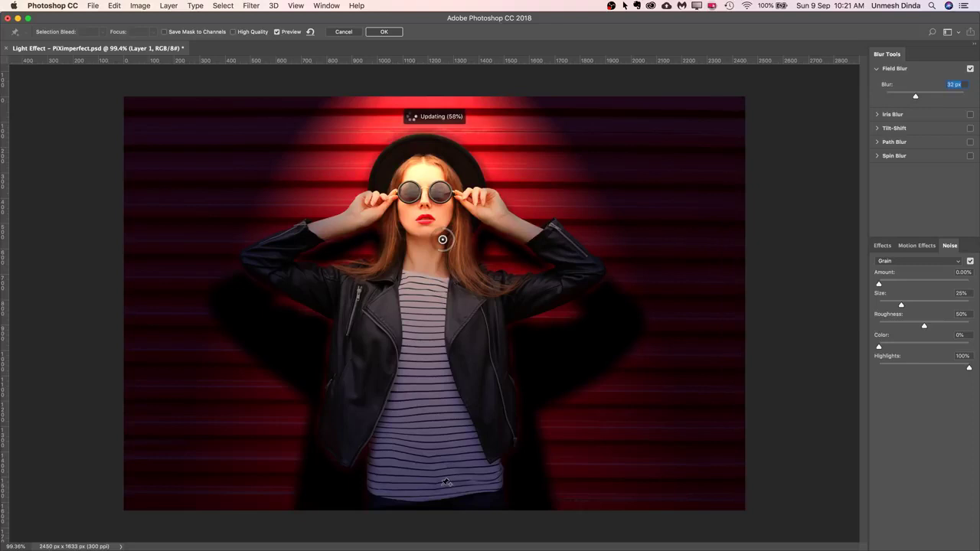
Add a second blur pin near the shirt's hem at 191 px, apply the filter and inspect Layer 1's mask on its own.
click(436, 476)
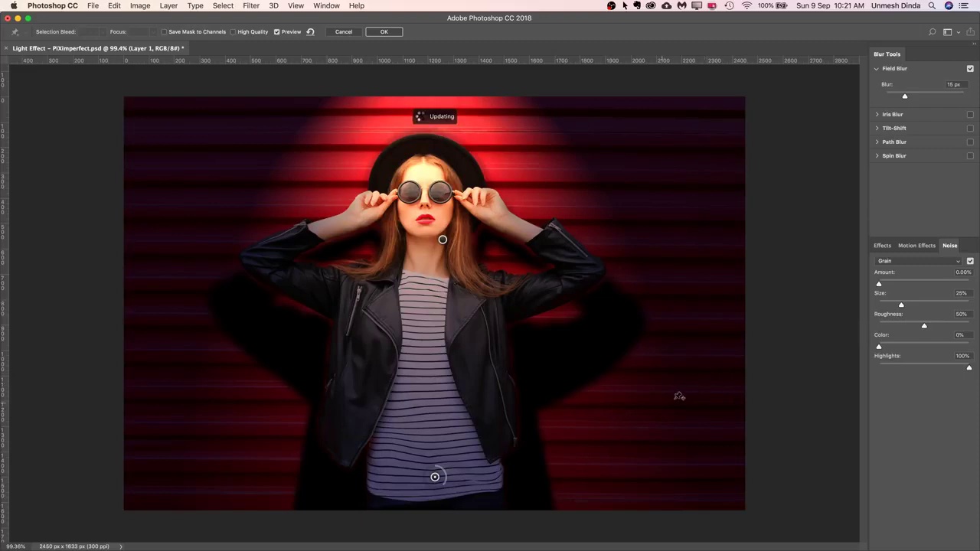
click(910, 98)
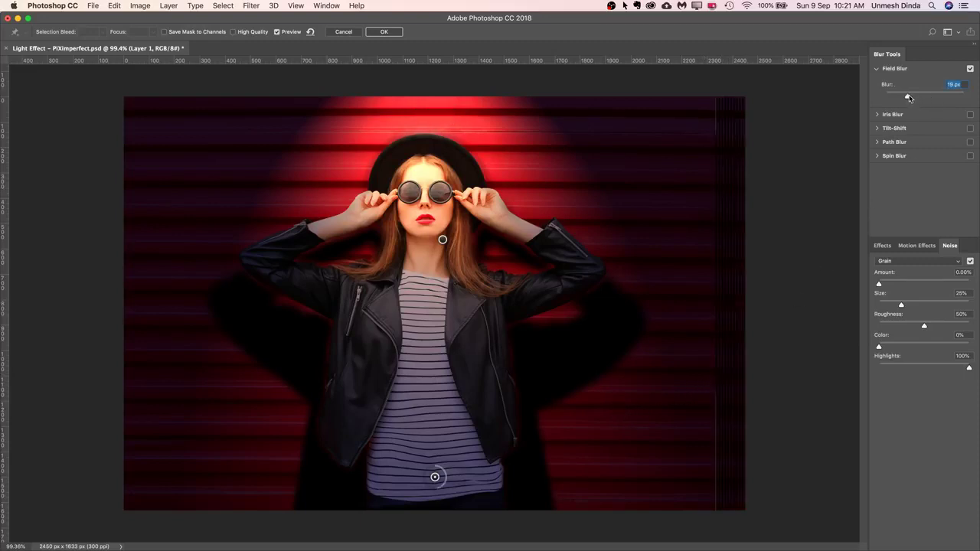
drag(916, 98, 934, 100)
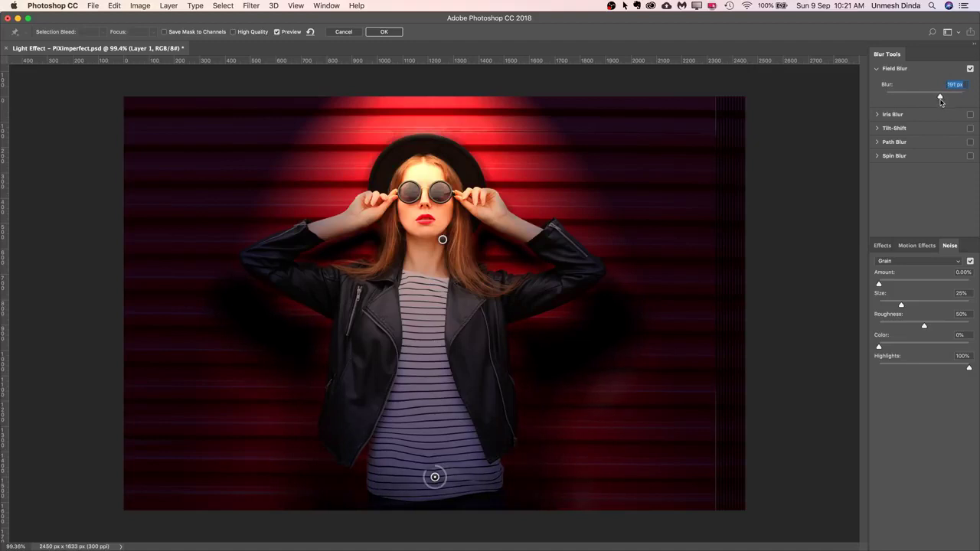
click(385, 33)
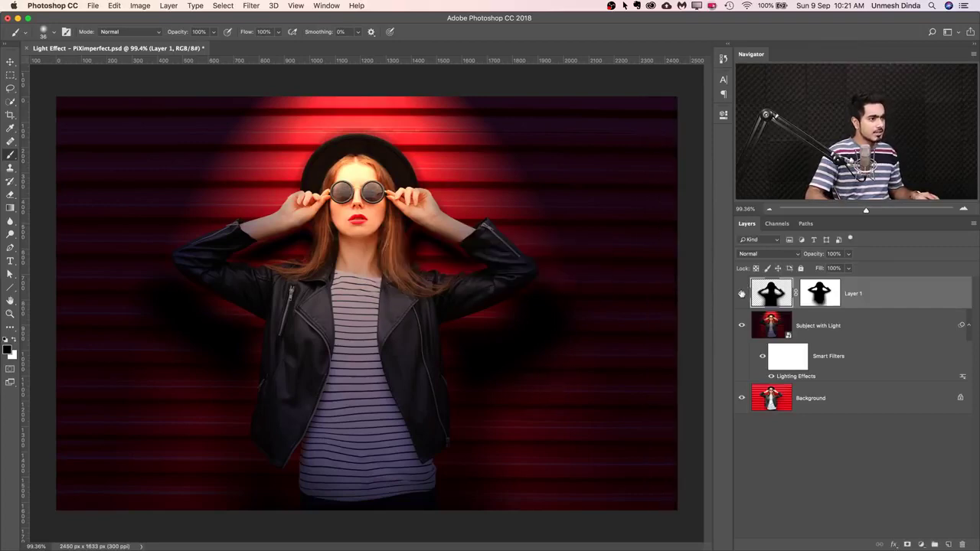
alt+click(821, 298)
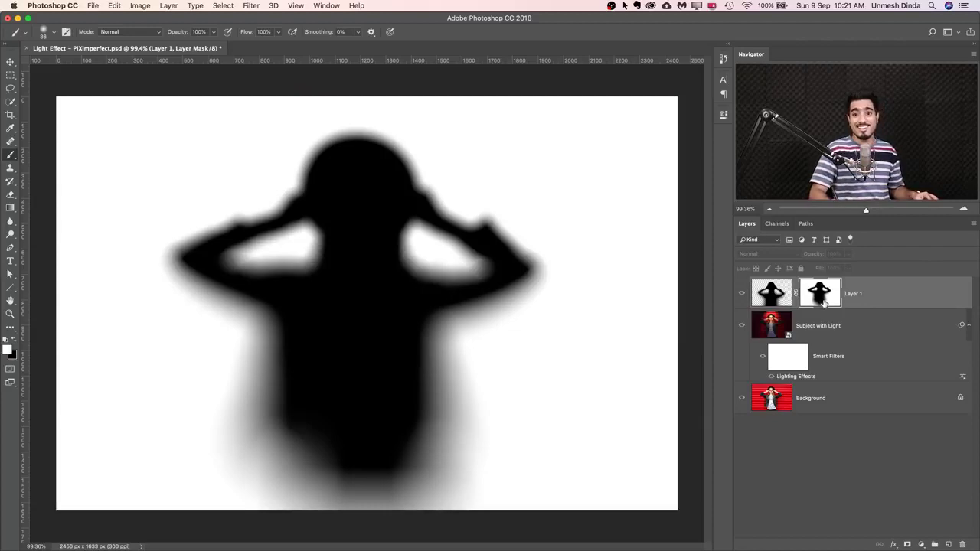
alt+click(827, 300)
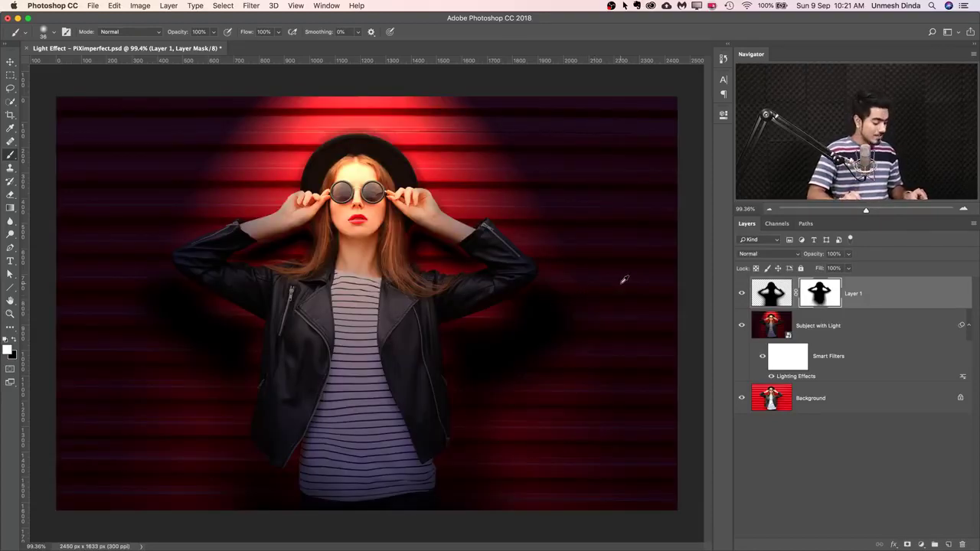
Undo the Field Blur, unlink Layer 1's mask from the silhouette and make the silhouette itself the active target.
key(super+z)
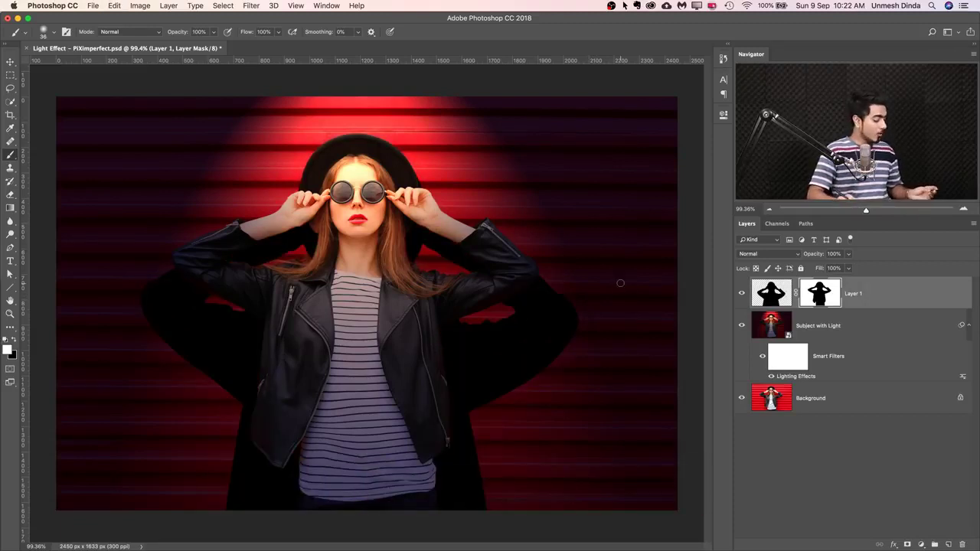
key(super+alt+z)
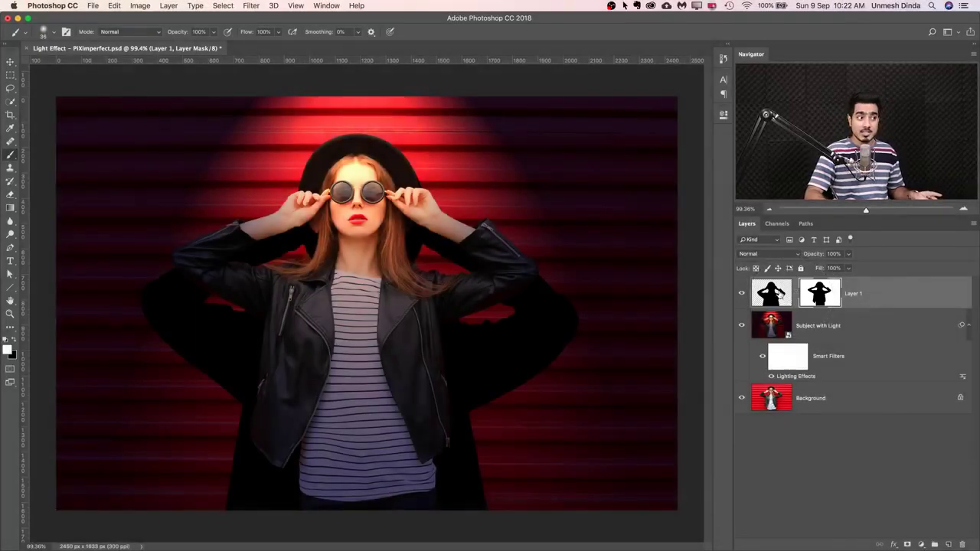
click(776, 294)
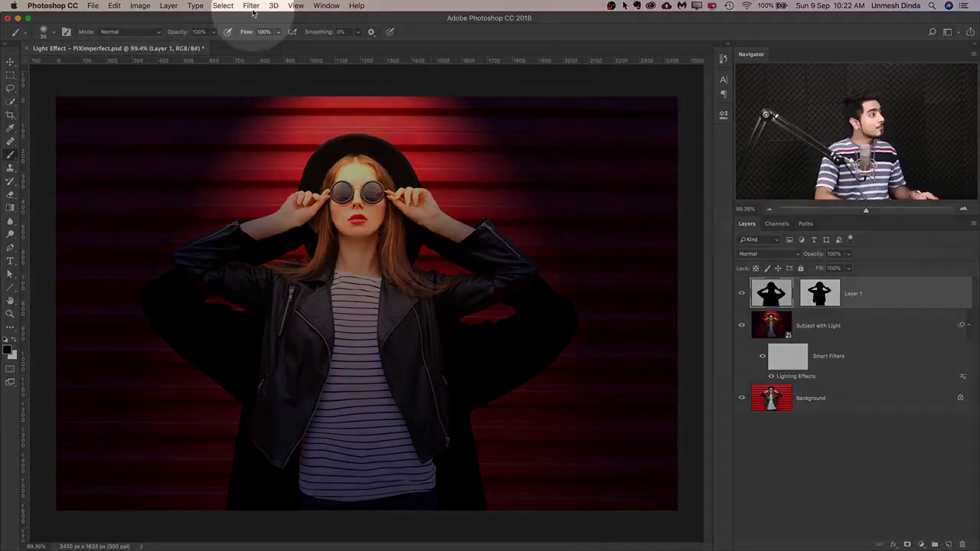
Start a Field Blur on the silhouette alone, moving the first pin onto the woman's nose with a blur of 35 px.
click(251, 5)
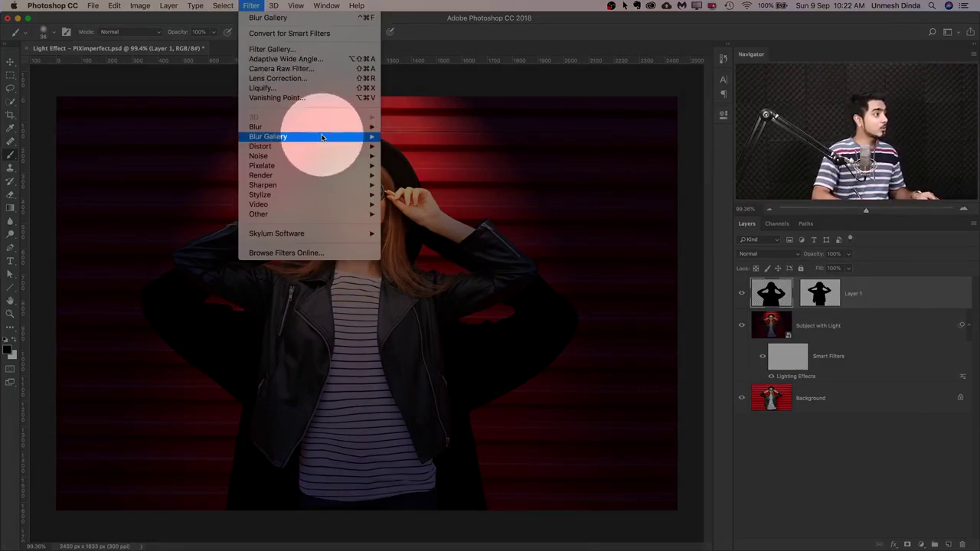
mouse_move(321, 137)
click(398, 136)
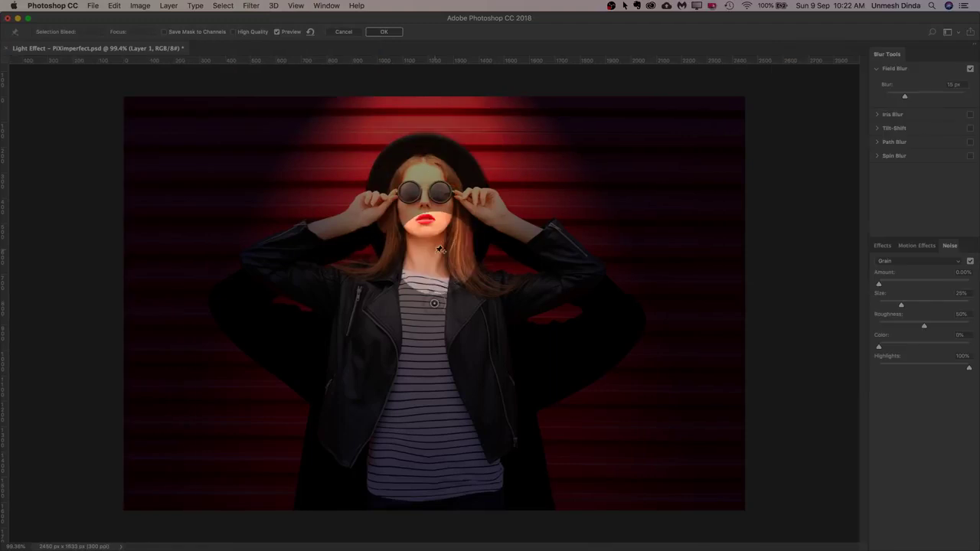
drag(434, 304, 428, 206)
click(919, 97)
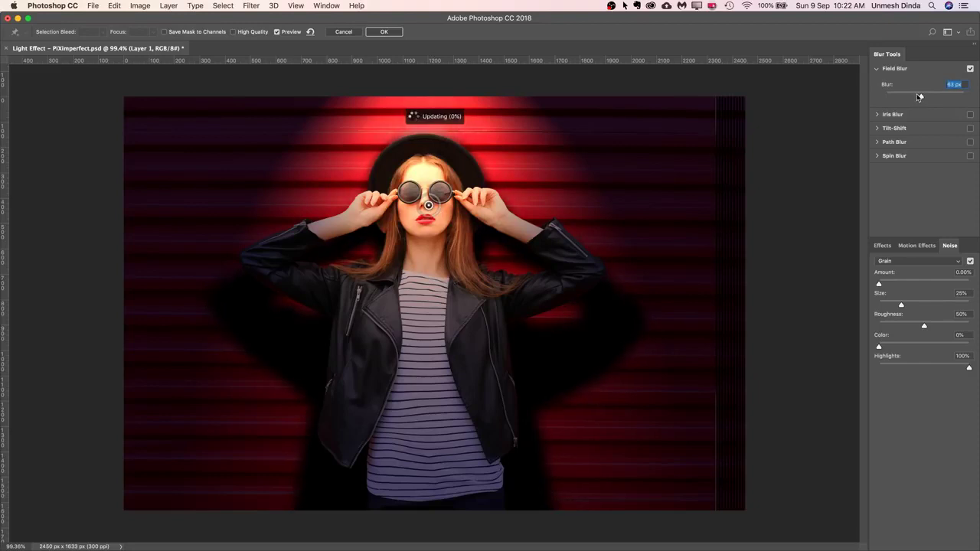
drag(917, 97, 918, 96)
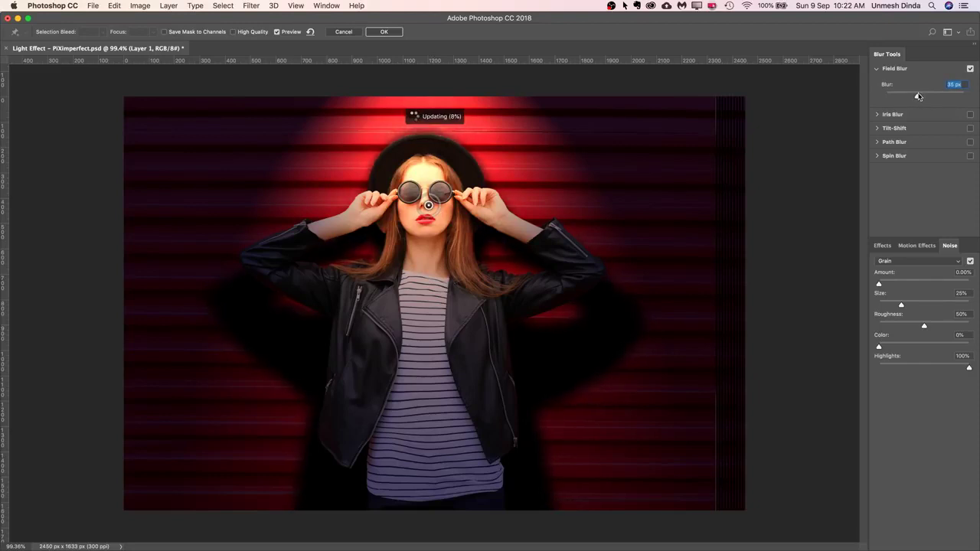
Add a second blur pin near the shirt's hem at about 204 px, set the face pin's blur to 8 px, and apply the filter.
click(434, 473)
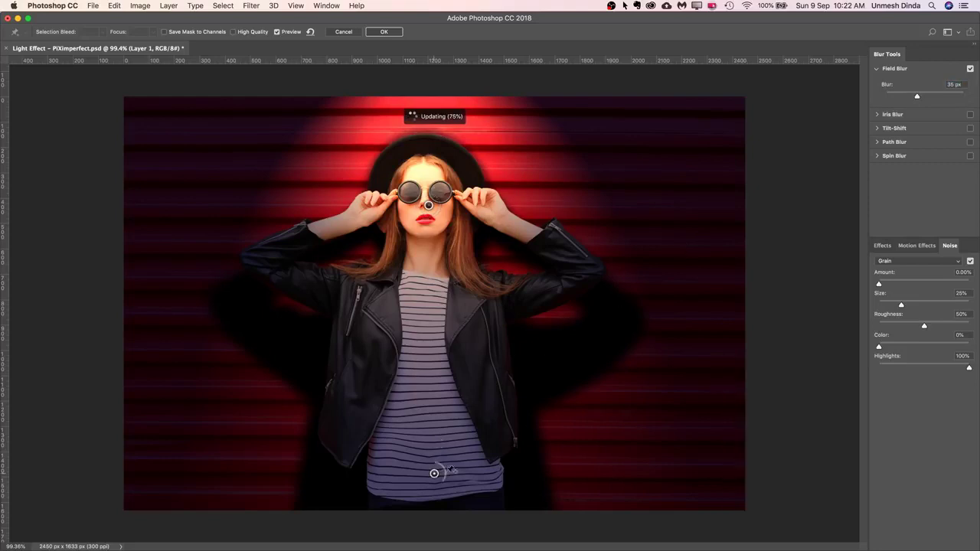
drag(924, 98, 942, 98)
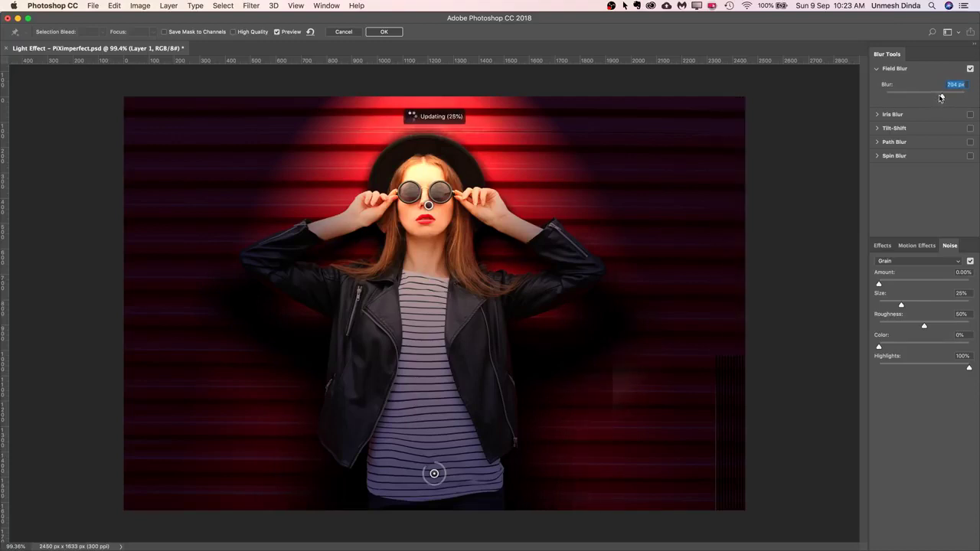
drag(935, 97, 917, 97)
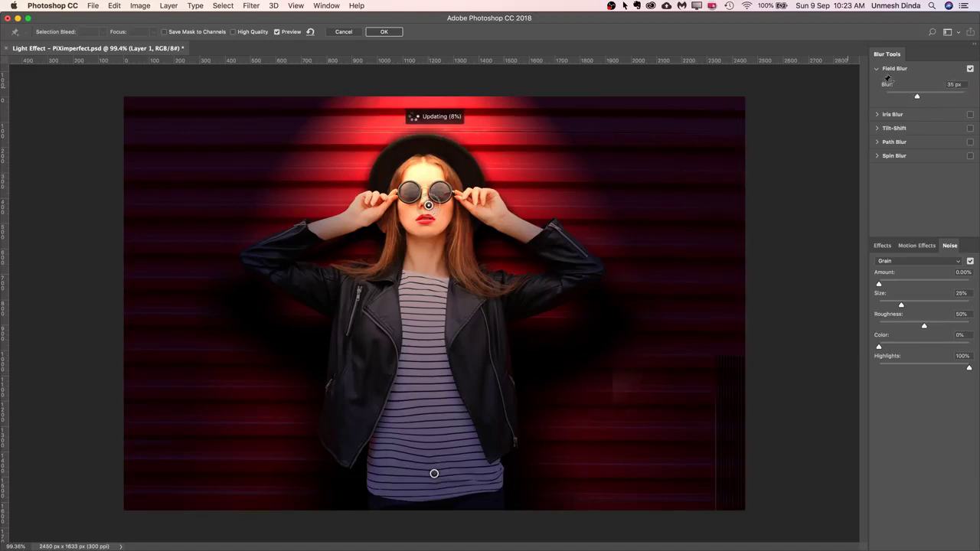
drag(917, 96, 897, 98)
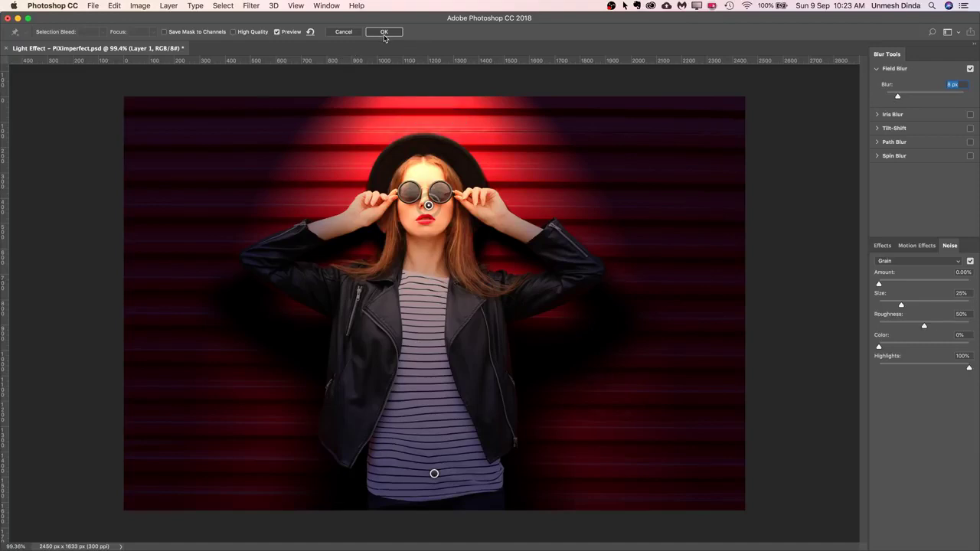
click(384, 33)
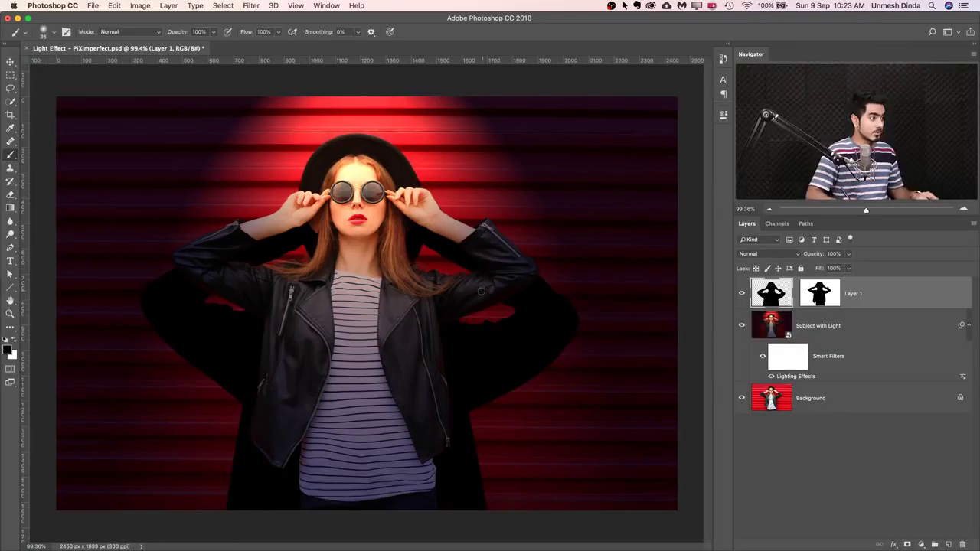
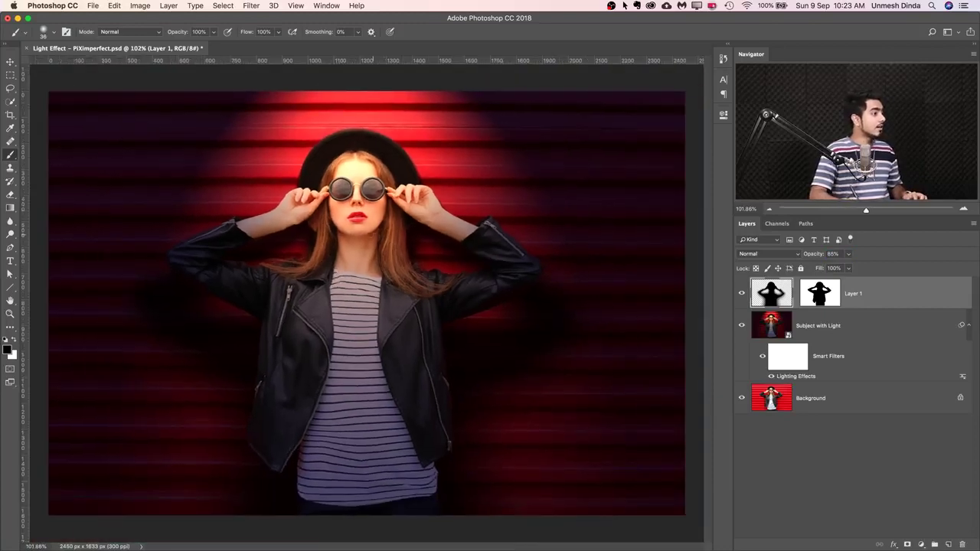
Paint white on Layer 1's mask along the lower edge of the woman's right forearm, using a 19 px Soft Round brush at 10% flow.
scroll(339, 229, up, 15)
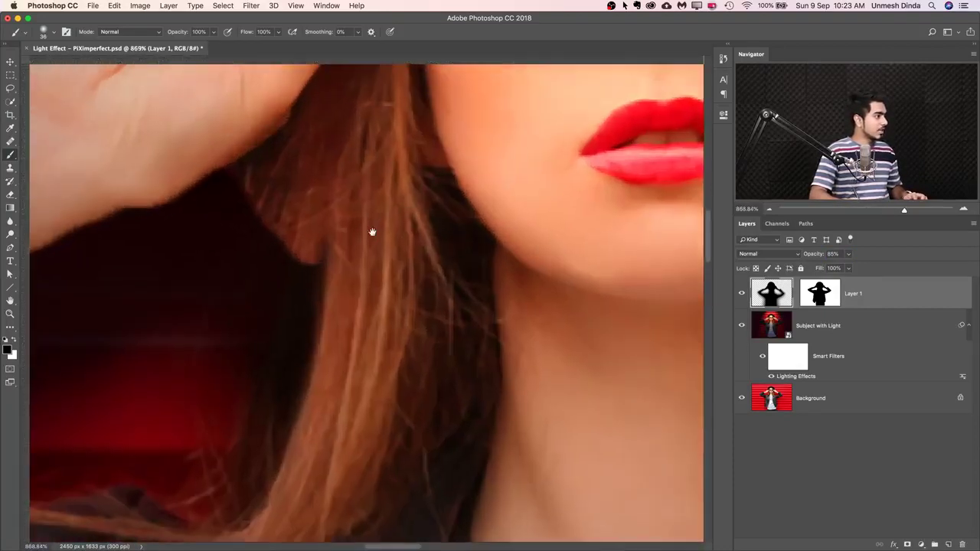
key(super+r)
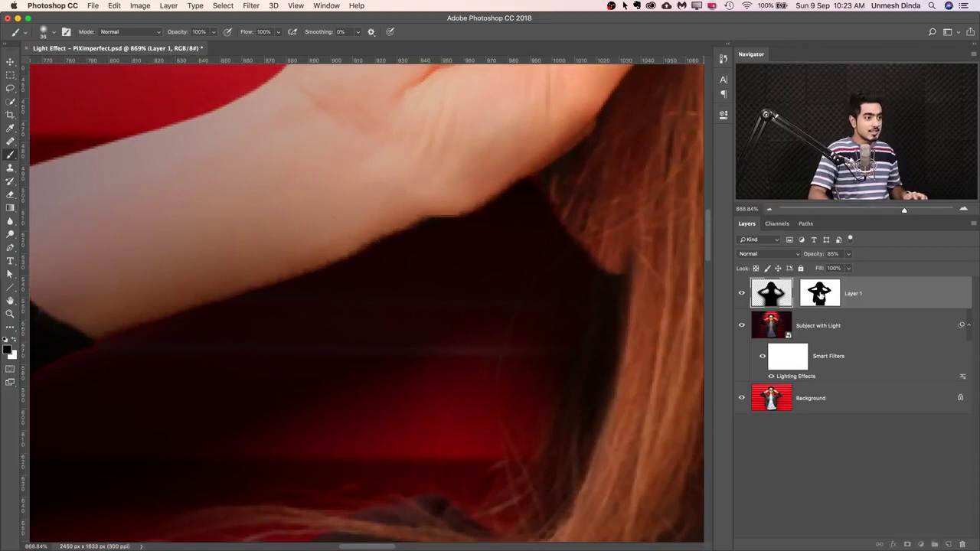
click(819, 292)
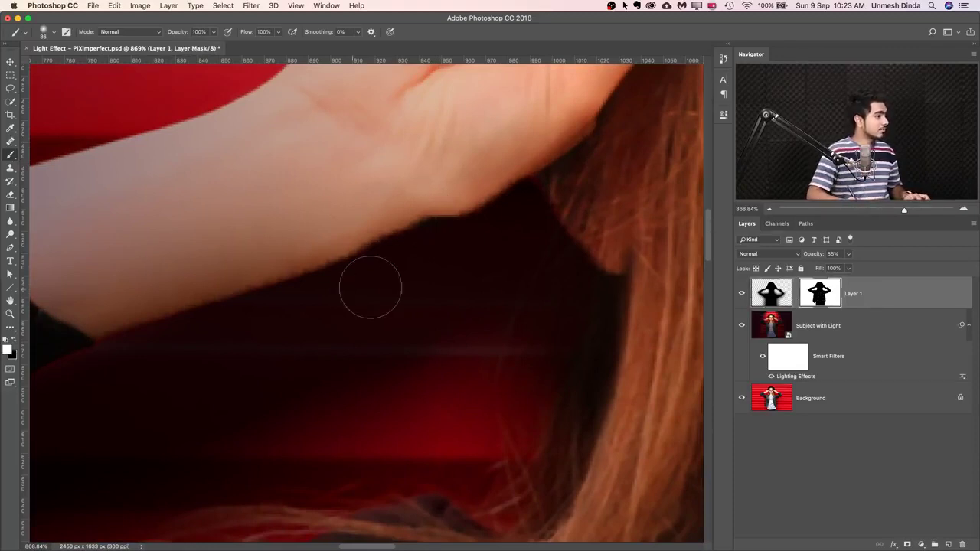
drag(391, 284, 382, 287)
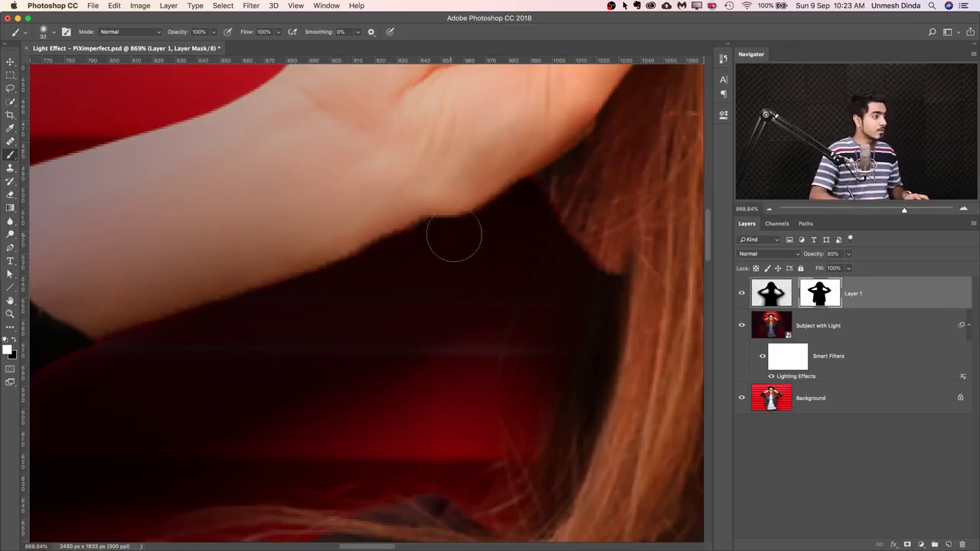
key(bracketleft)
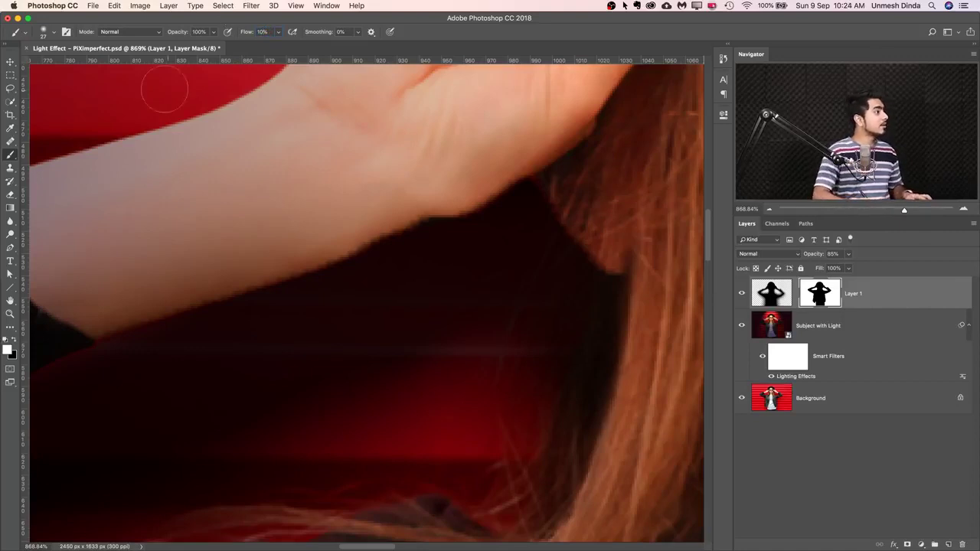
click(55, 33)
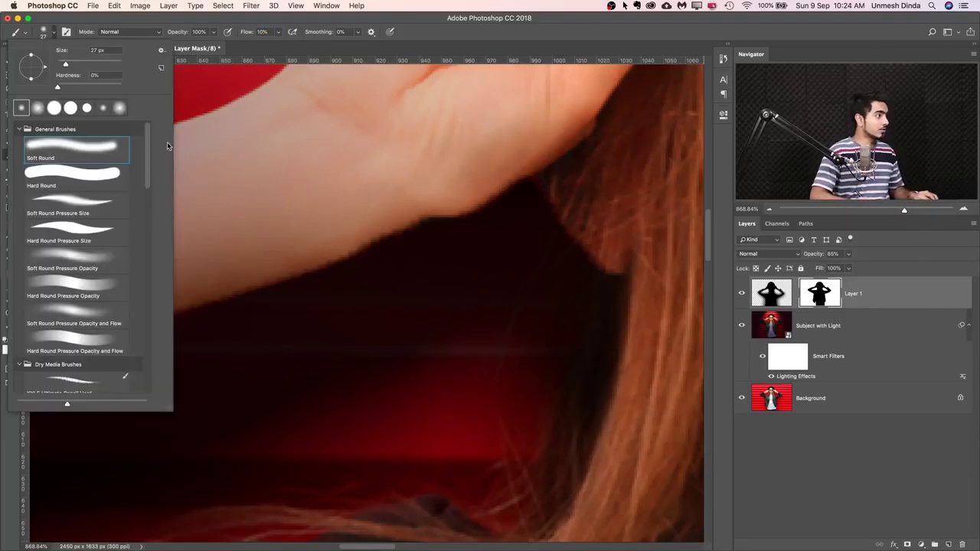
mouse_move(394, 277)
mouse_down()
mouse_move(372, 276)
mouse_move(381, 286)
mouse_up()
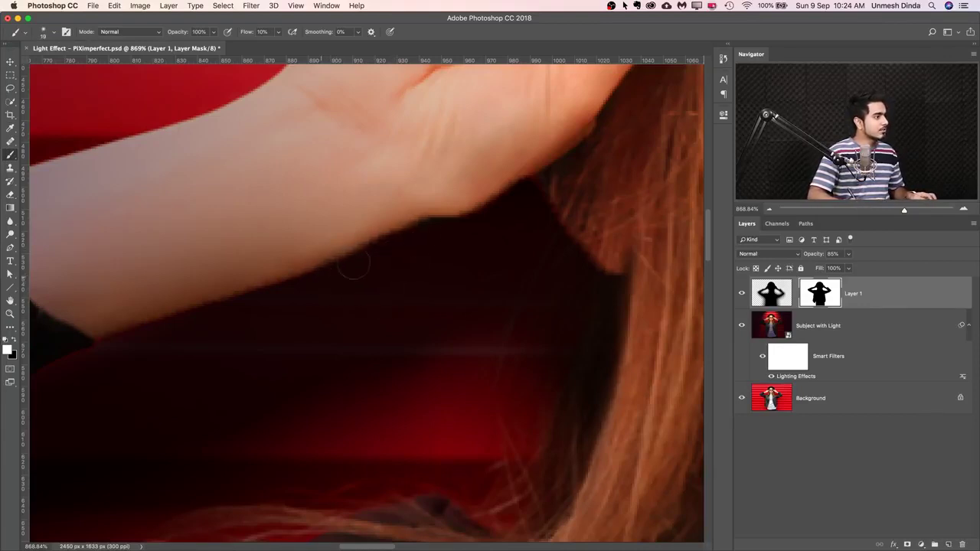
mouse_move(447, 223)
mouse_down()
mouse_move(459, 225)
mouse_move(309, 287)
mouse_up()
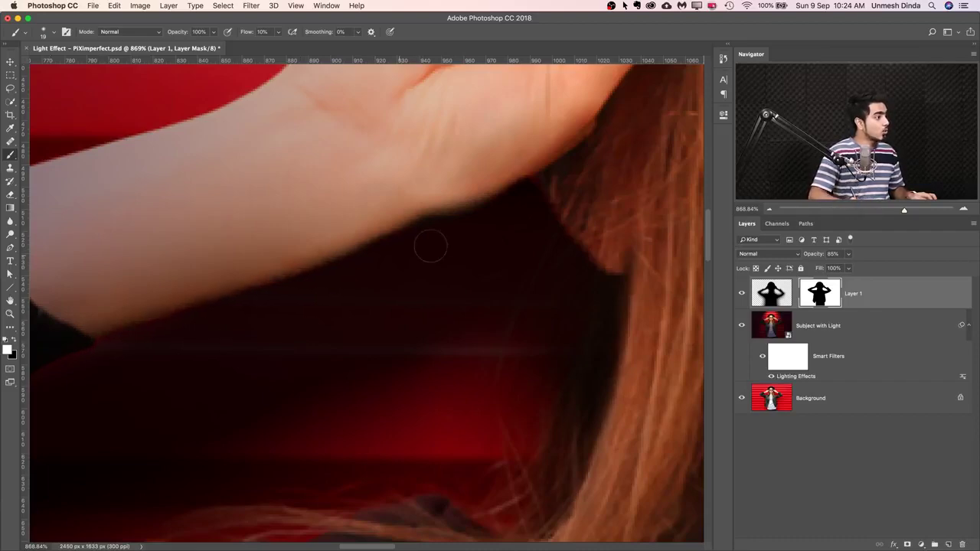
Touch up Layer 1's mask in white with a 33 px brush along the jacket edge between the right sleeve and shoulder.
scroll(485, 244, down, 6)
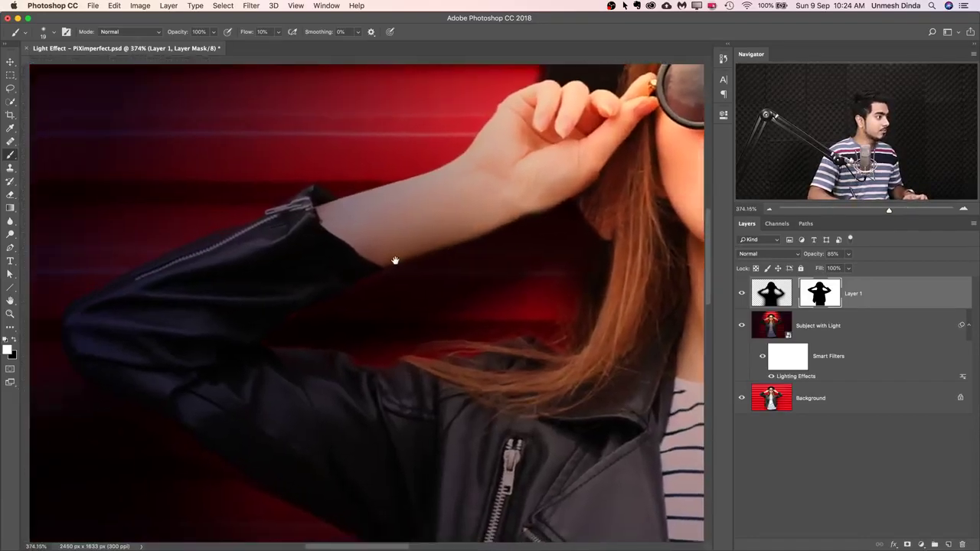
mouse_move(272, 303)
mouse_down()
mouse_move(370, 287)
mouse_move(402, 315)
mouse_up()
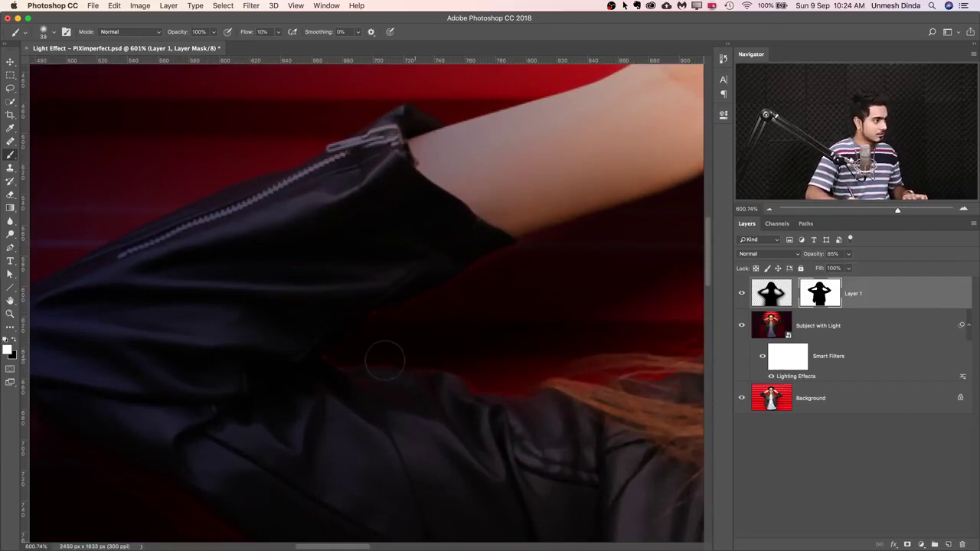
drag(516, 346, 493, 331)
mouse_move(559, 286)
mouse_down()
mouse_move(429, 293)
mouse_move(420, 249)
mouse_move(379, 233)
mouse_up()
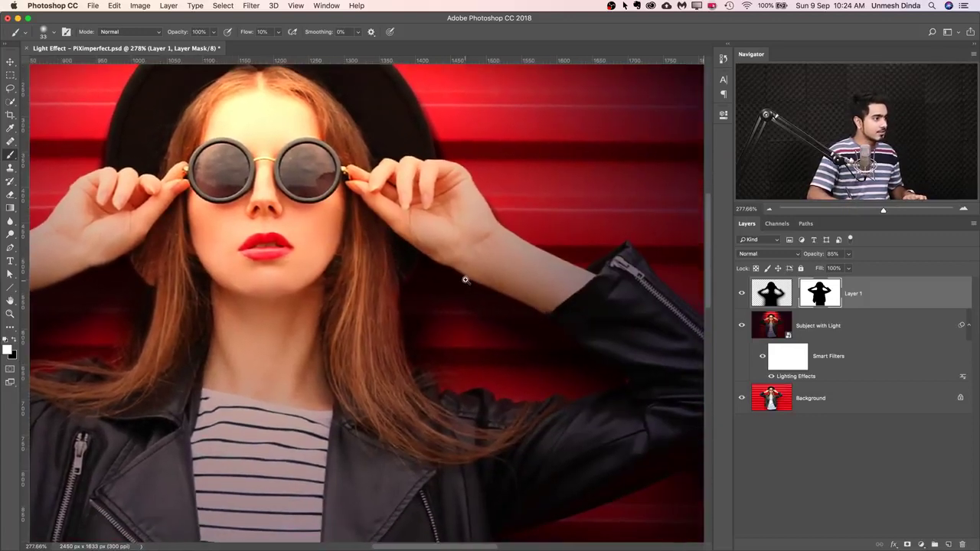
Paint white on Layer 1's mask along the underside of the woman's left forearm, using 28 px and 16 px soft brushes at 10% flow.
drag(469, 279, 512, 282)
drag(440, 273, 436, 273)
mouse_move(366, 232)
mouse_down()
mouse_move(437, 262)
mouse_move(493, 304)
mouse_move(462, 291)
mouse_up()
mouse_move(512, 321)
mouse_down()
mouse_move(637, 369)
mouse_move(526, 310)
mouse_move(674, 380)
mouse_move(501, 300)
mouse_move(667, 378)
mouse_up()
scroll(667, 378, down, 1)
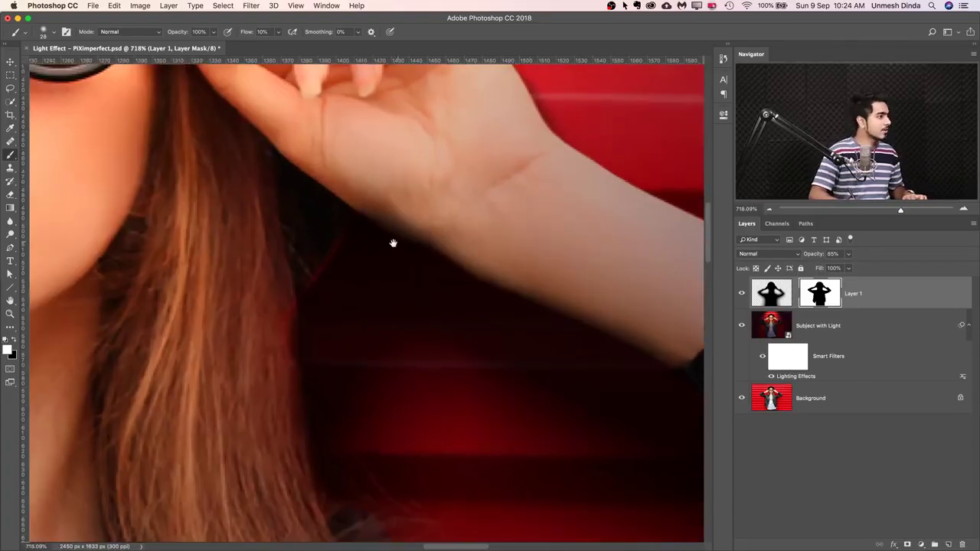
drag(394, 243, 562, 335)
mouse_move(496, 302)
mouse_down()
mouse_move(482, 300)
mouse_move(496, 295)
mouse_move(527, 326)
mouse_up()
scroll(506, 300, down, 5)
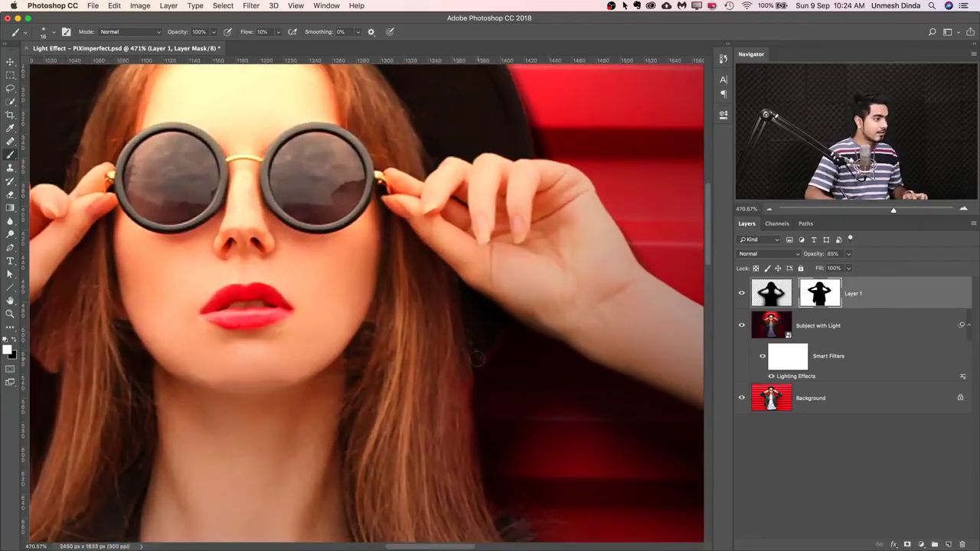
Clean up Layer 1's mask in white beside the hair on both sides of the face, using a 58 px brush.
mouse_move(477, 359)
mouse_down()
mouse_move(518, 354)
mouse_move(520, 341)
mouse_move(485, 344)
mouse_up()
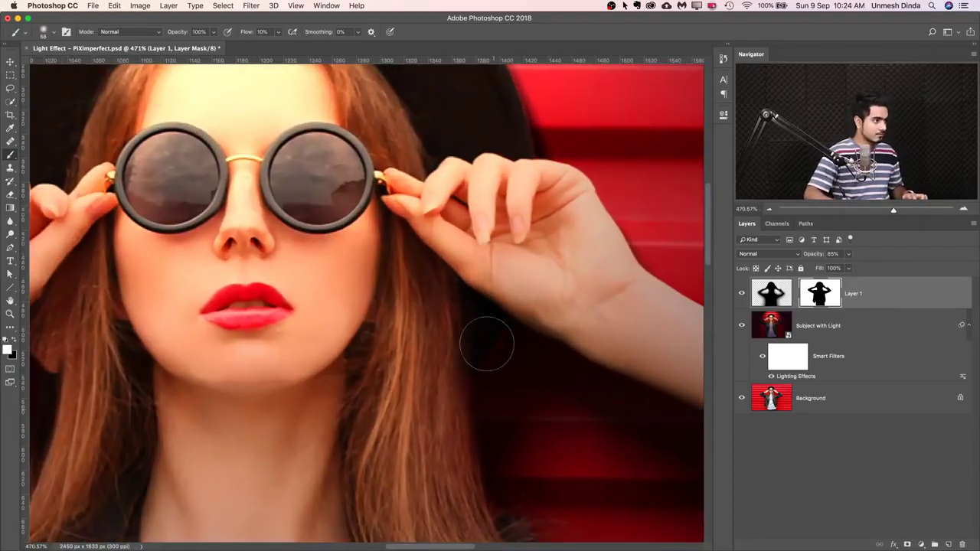
drag(485, 344, 455, 444)
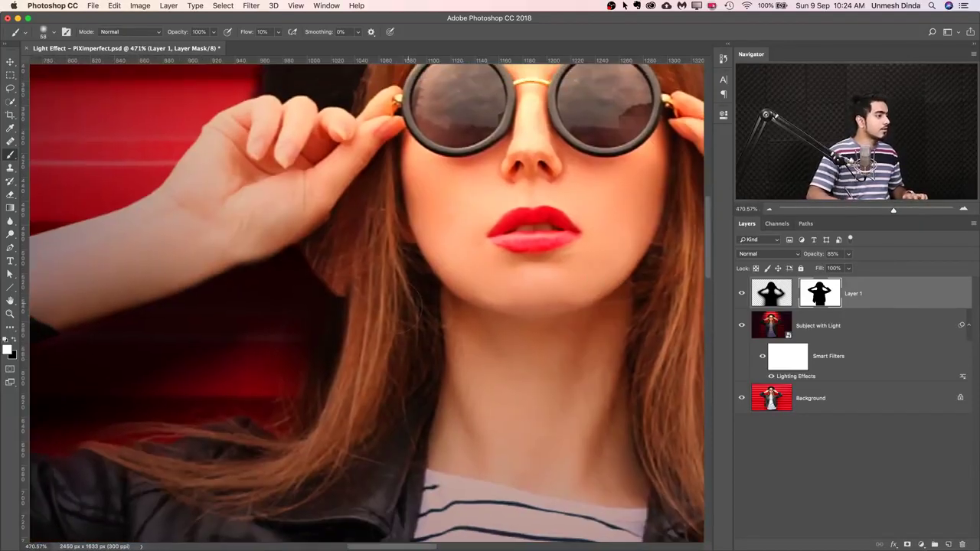
mouse_move(334, 277)
mouse_down()
mouse_move(324, 267)
mouse_move(327, 307)
mouse_up()
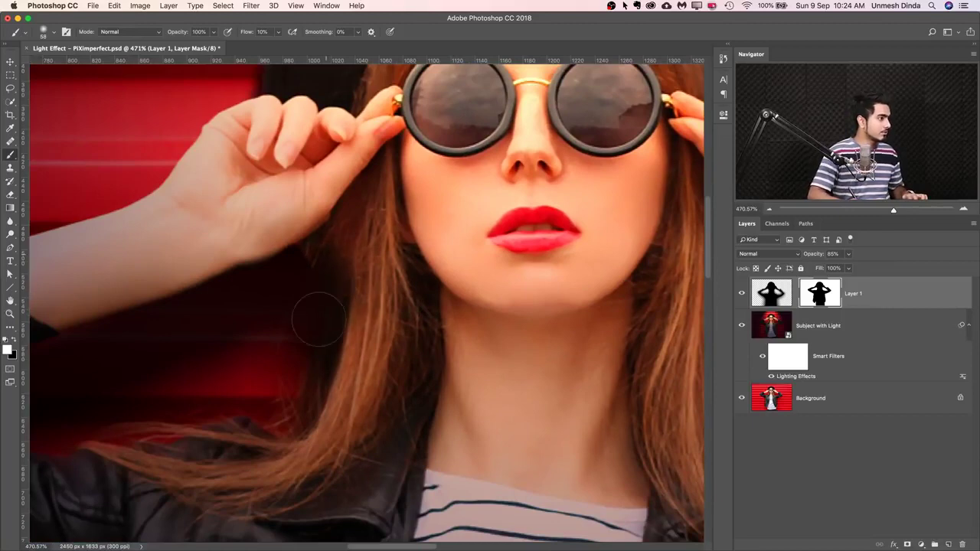
mouse_move(329, 240)
mouse_down()
mouse_move(308, 334)
mouse_move(326, 379)
mouse_move(262, 400)
mouse_up()
drag(249, 402, 372, 212)
Touch up Layer 1's mask in white below the right sleeve with a 106 px brush and near the jacket's lower front with a 78 px brush.
mouse_move(290, 293)
mouse_down()
mouse_move(332, 288)
mouse_move(514, 430)
mouse_up()
drag(316, 343, 344, 342)
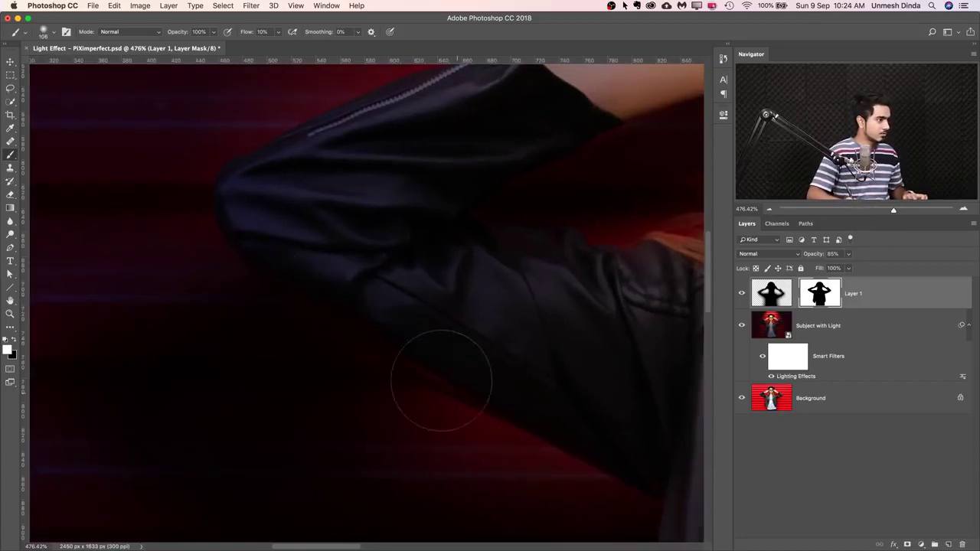
drag(371, 403, 304, 398)
drag(563, 428, 494, 260)
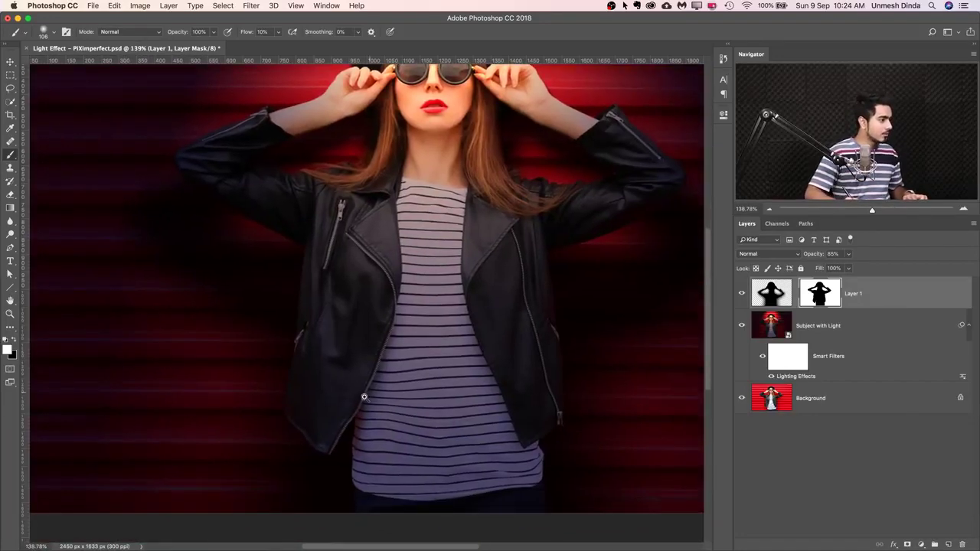
mouse_move(365, 396)
mouse_down()
mouse_move(391, 408)
mouse_move(375, 412)
mouse_move(397, 347)
mouse_move(369, 369)
mouse_move(396, 417)
mouse_up()
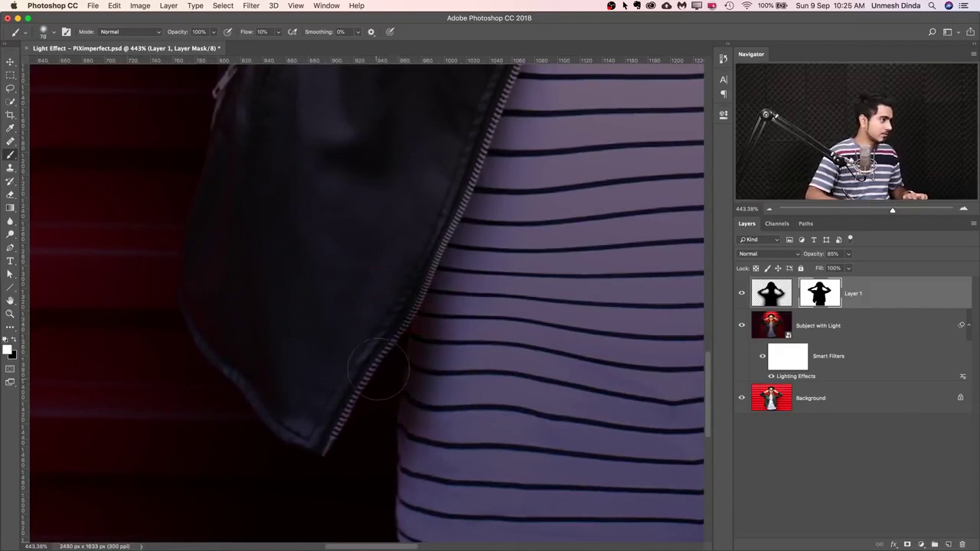
Examine the mask edges around the whole figure and compare the image with and without the shadow layer.
scroll(369, 461, down, 8)
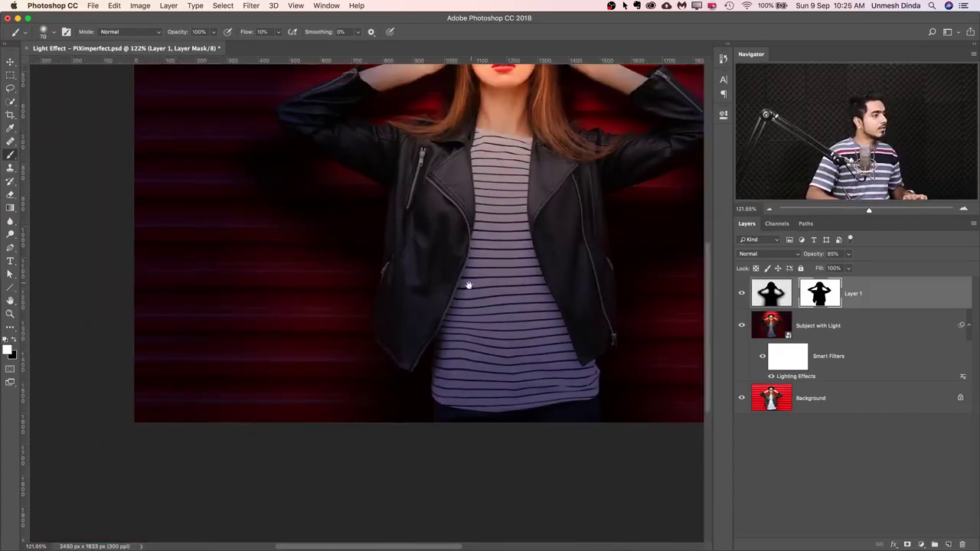
scroll(470, 283, up, 3)
drag(521, 369, 501, 326)
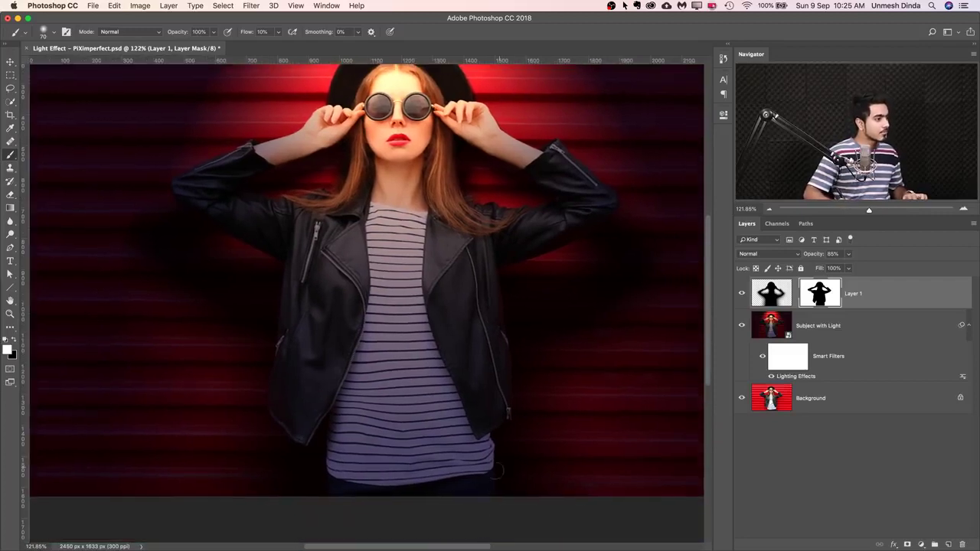
scroll(451, 193, up, 2)
scroll(463, 253, up, 4)
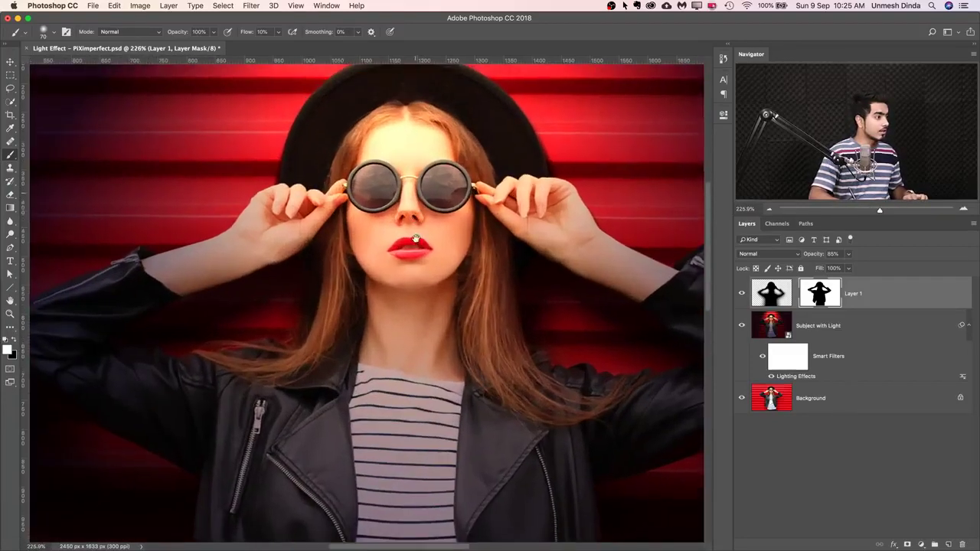
scroll(469, 245, down, 5)
key(super+r)
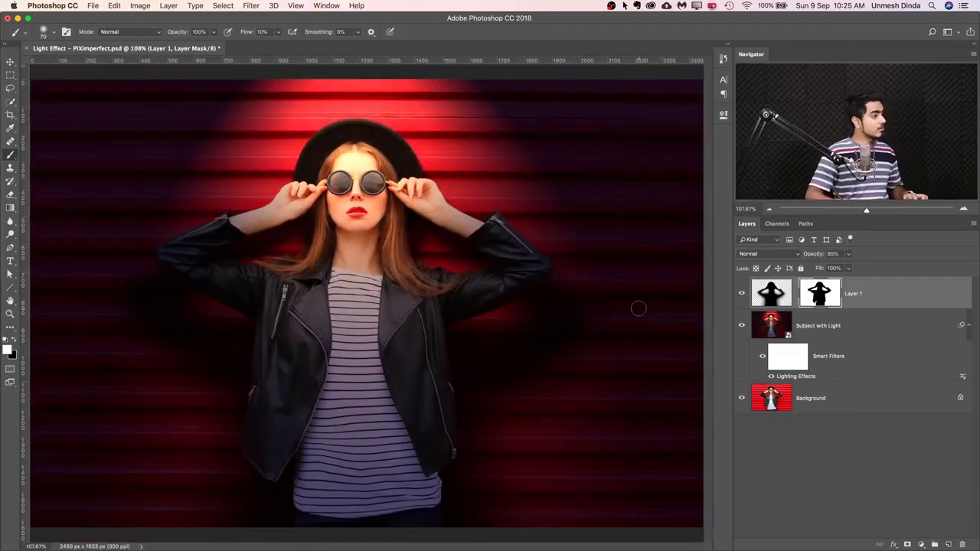
click(742, 296)
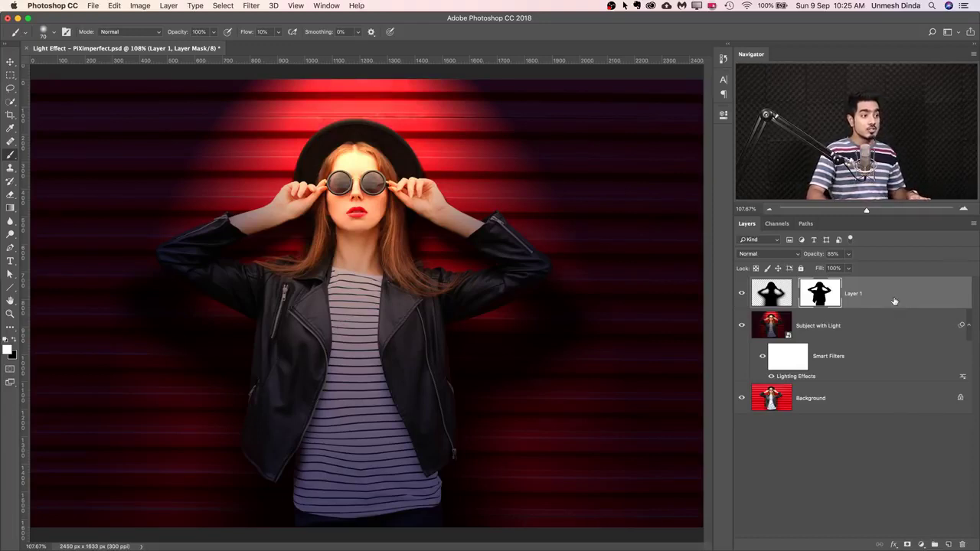
Rename Layer 1 as Shadow.
double_click(854, 294)
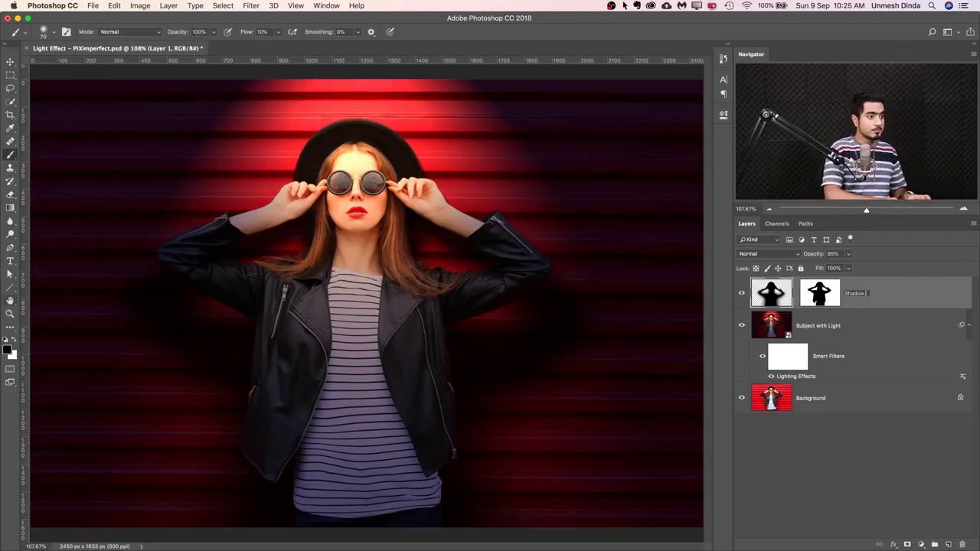
text(Shadow)
key(Return)
Place the Shadow layer in a group named Shadow Group and add a white layer mask to the group.
key(super+g)
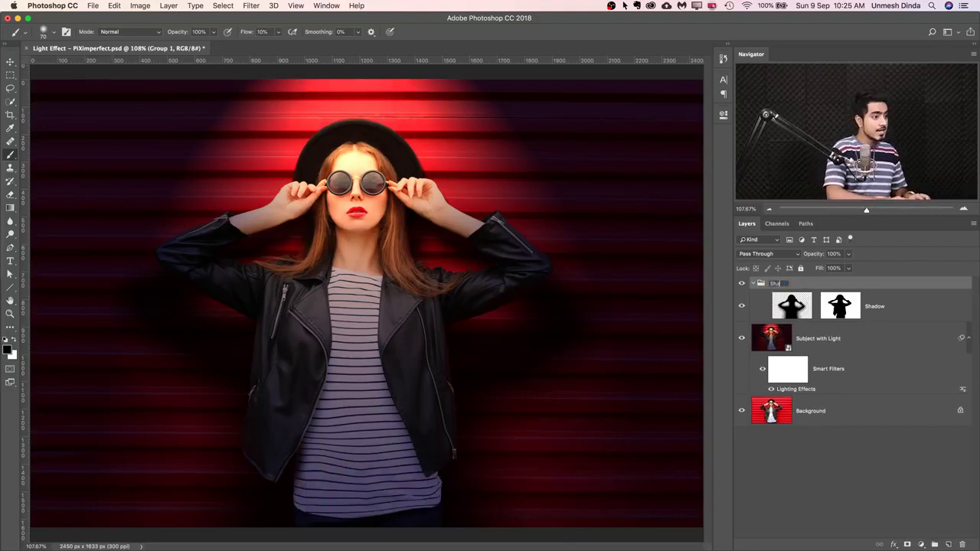
text(Shadow Grou)
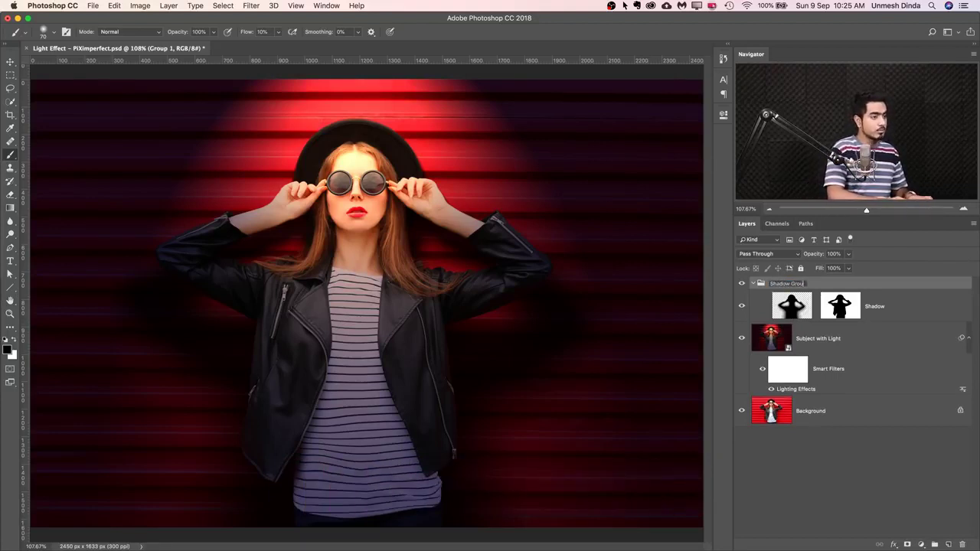
text(p)
key(Return)
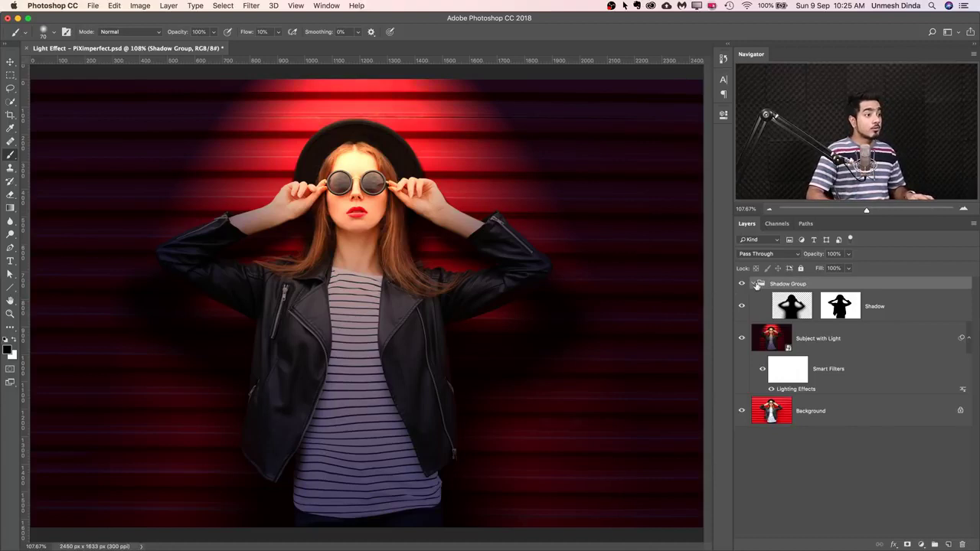
click(907, 544)
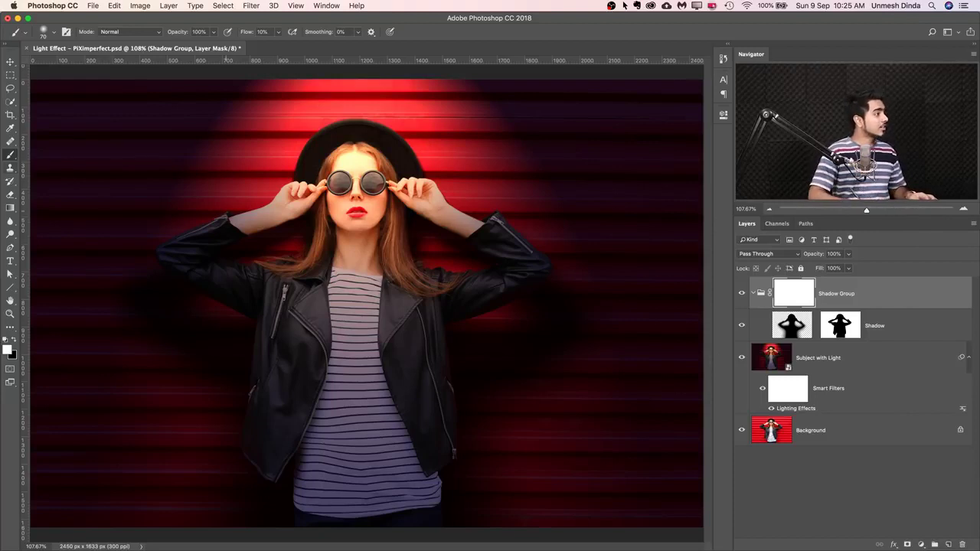
Try fading the lower part of the shadow in black on Shadow Group's mask with a 1367 px brush, comparing it with the mask disabled.
drag(335, 275, 599, 271)
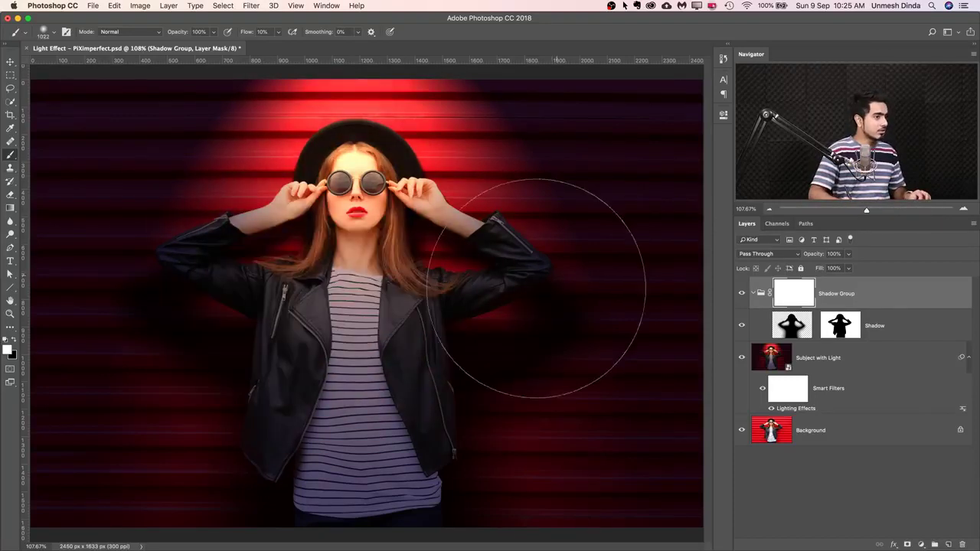
drag(207, 414, 253, 408)
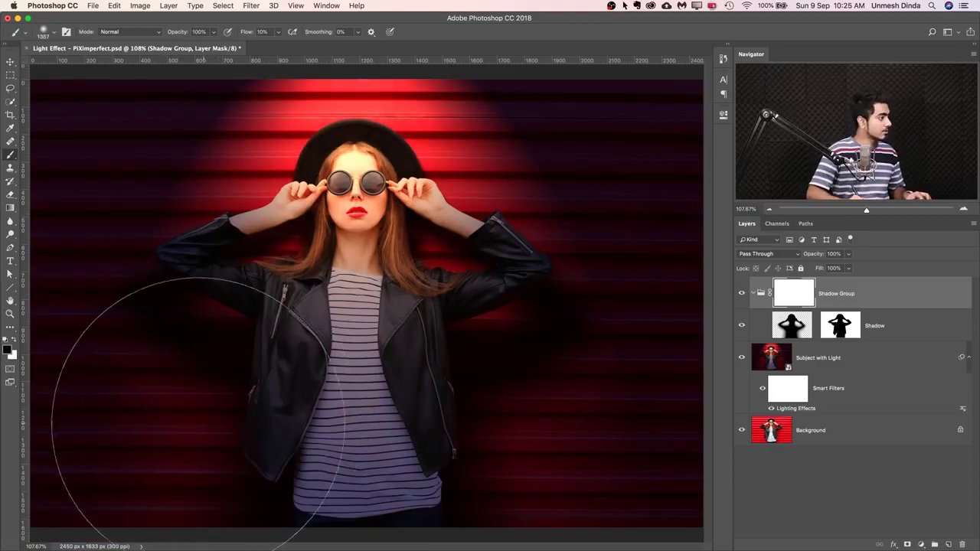
key(x)
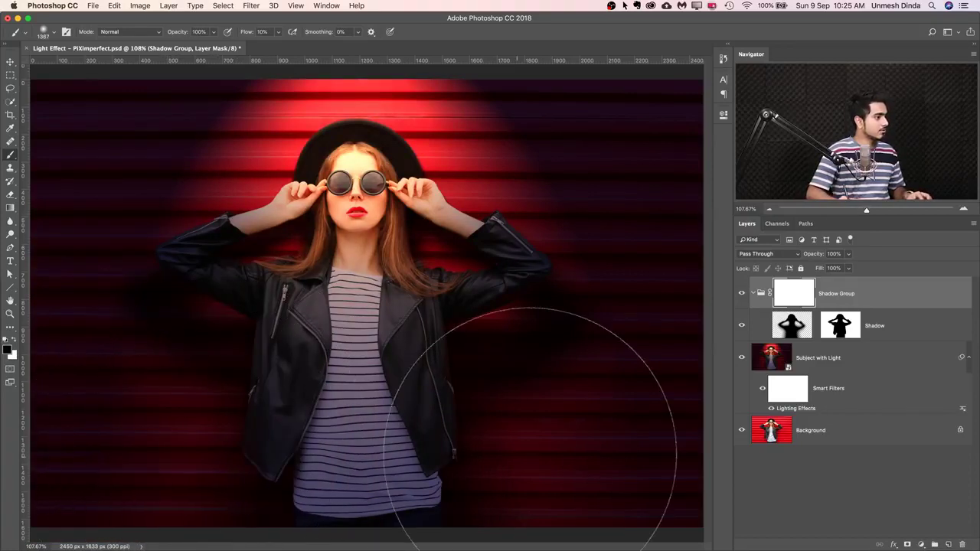
mouse_move(352, 480)
mouse_down()
mouse_move(208, 480)
mouse_move(208, 492)
mouse_move(463, 512)
mouse_move(570, 505)
mouse_move(254, 515)
mouse_move(219, 526)
mouse_move(260, 403)
mouse_up()
scroll(528, 330, down, 5)
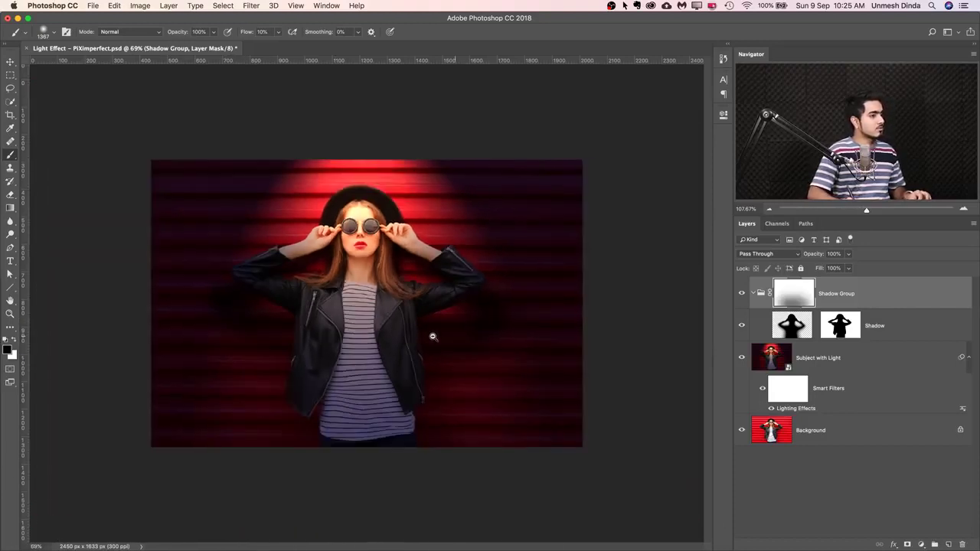
drag(532, 329, 704, 335)
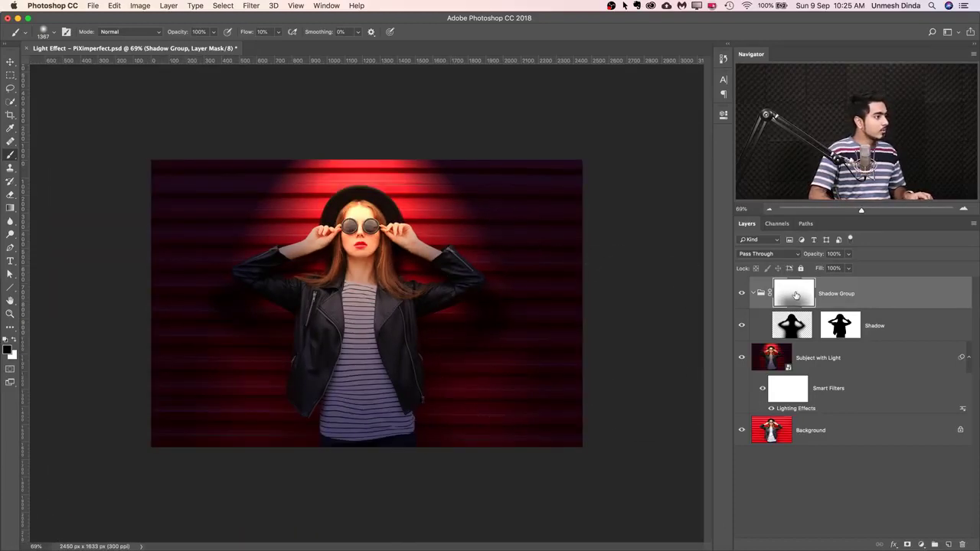
shift+click(796, 295)
shift+click(798, 297)
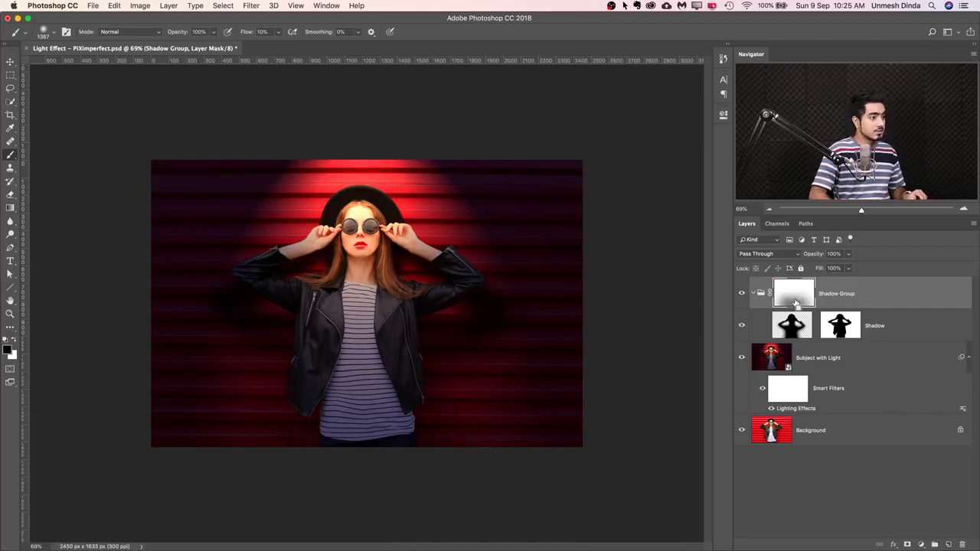
shift+click(796, 303)
shift+click(796, 303)
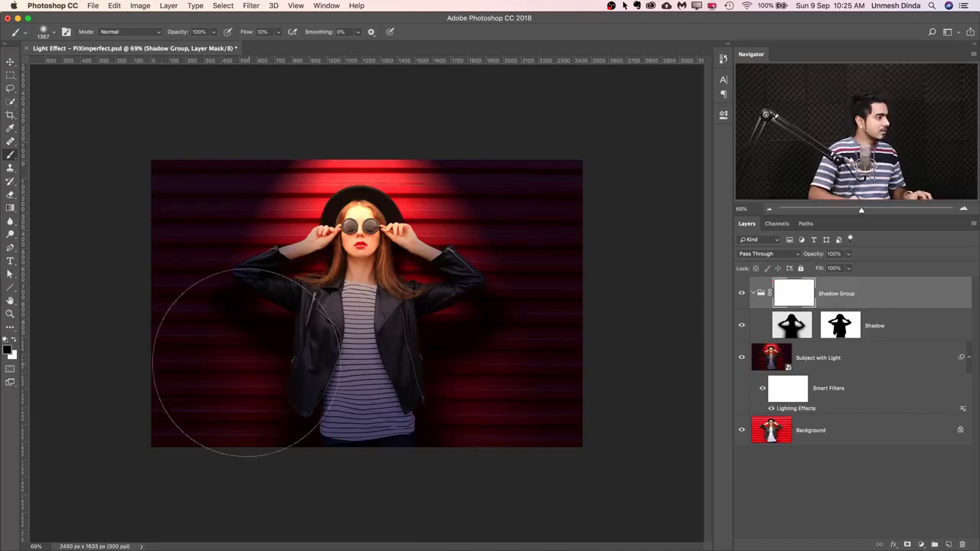
Paint black at 10% flow on Shadow Group's mask over the shadow on both sides of the body, using a 1151 px soft brush.
drag(236, 358, 212, 355)
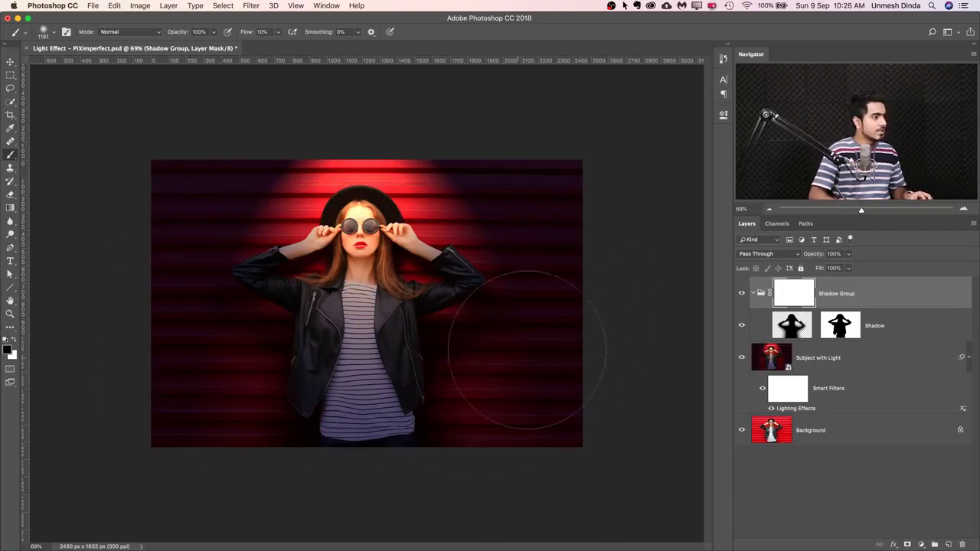
drag(527, 350, 516, 387)
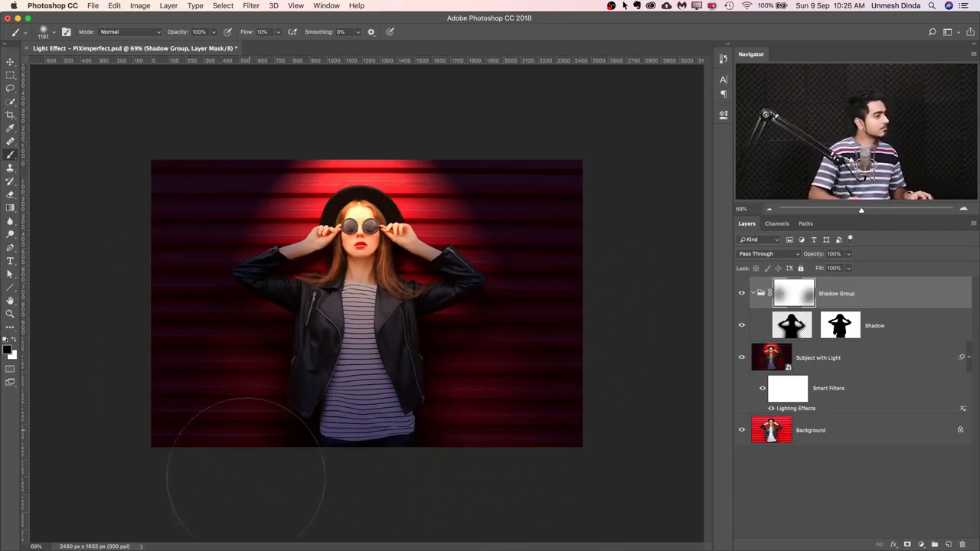
mouse_move(246, 476)
mouse_down()
mouse_move(304, 486)
mouse_move(440, 466)
mouse_move(253, 498)
mouse_up()
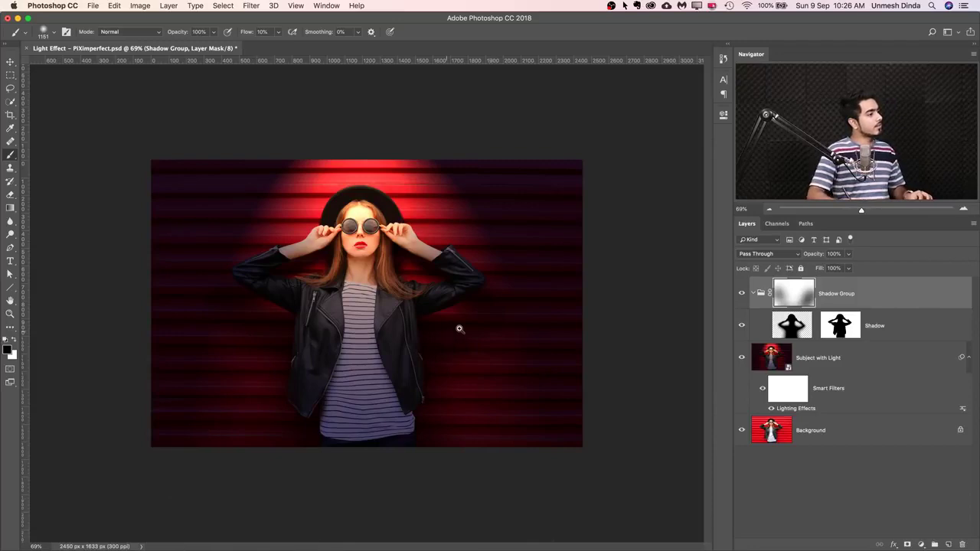
Lighten the shadow in the gaps between the hair and both arms with black on Shadow Group's mask, using a 161 px brush at 5% flow.
drag(459, 329, 488, 321)
drag(297, 265, 358, 248)
drag(324, 245, 276, 251)
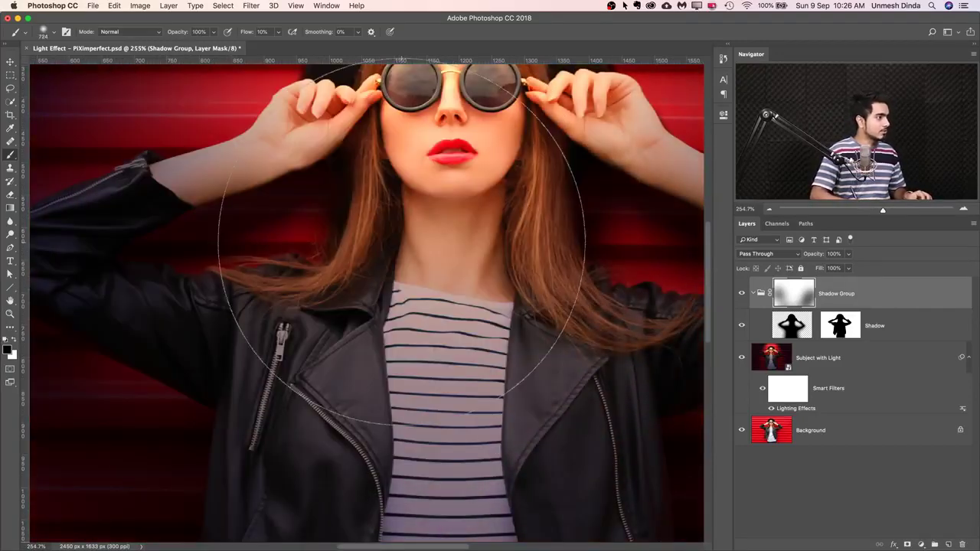
drag(402, 240, 238, 241)
mouse_move(402, 242)
mouse_down()
mouse_move(195, 246)
mouse_move(207, 245)
mouse_up()
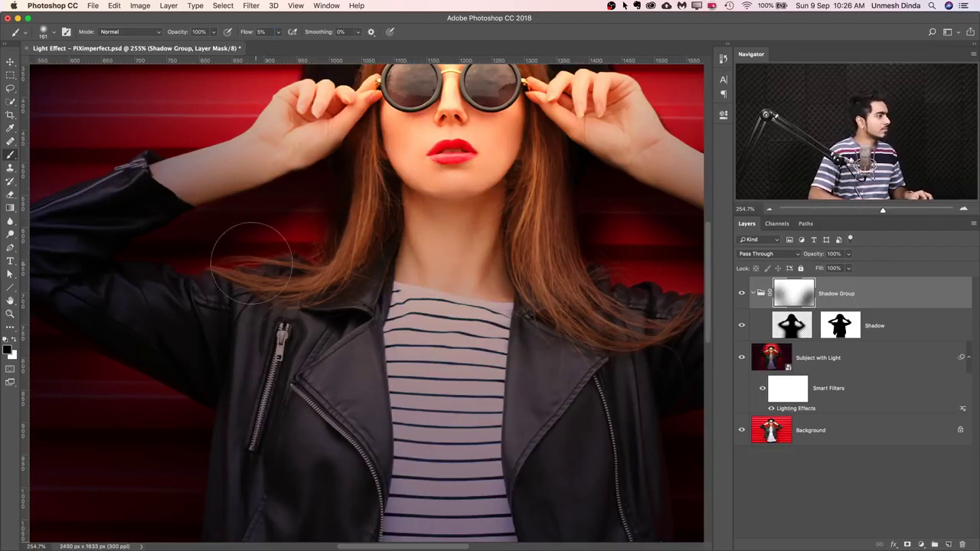
mouse_move(263, 251)
mouse_down()
mouse_move(302, 210)
mouse_move(210, 276)
mouse_move(251, 250)
mouse_move(213, 263)
mouse_move(285, 229)
mouse_up()
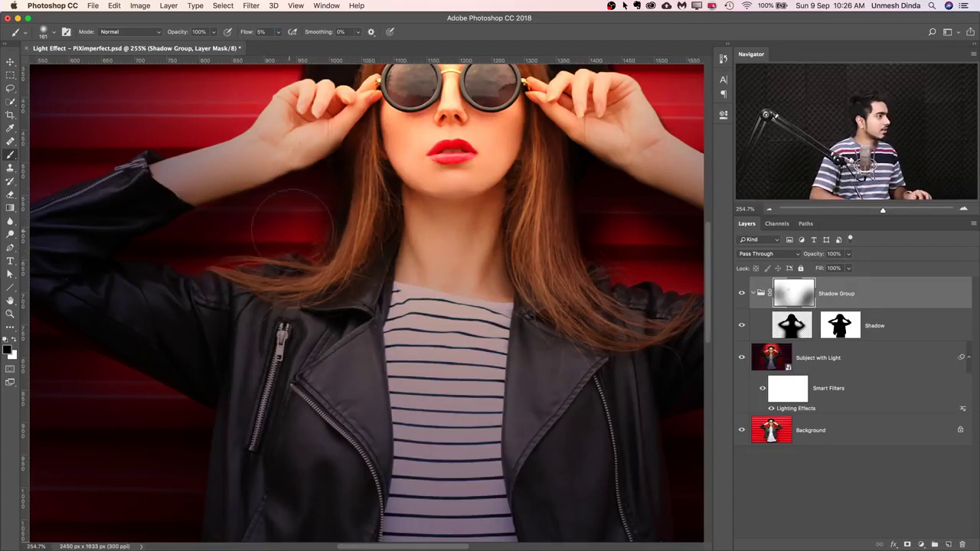
scroll(452, 258, right, 5)
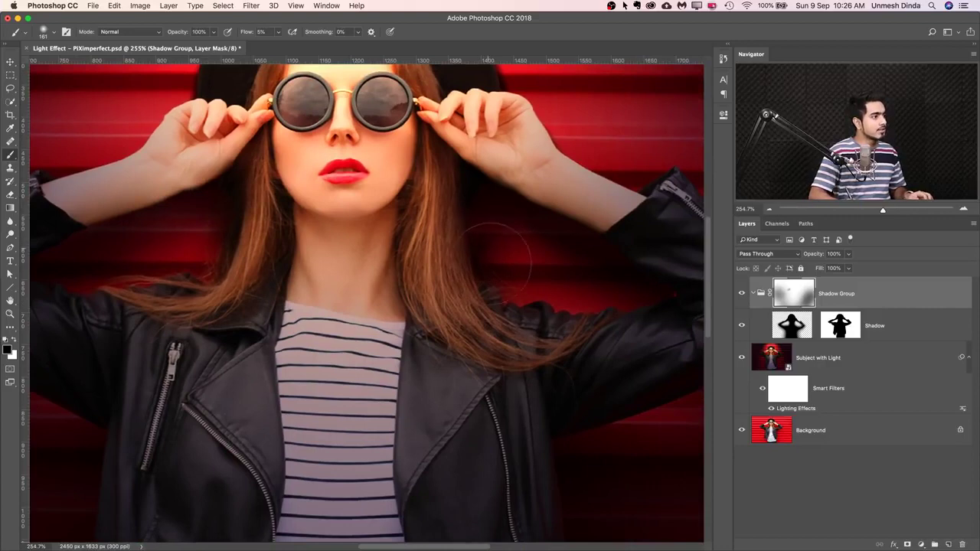
scroll(539, 279, down, 5)
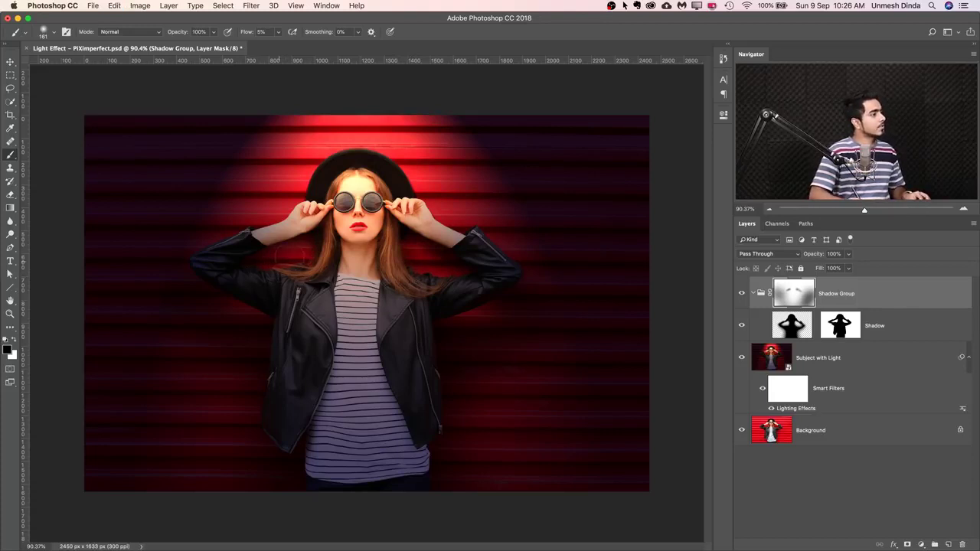
key(x)
key(x)
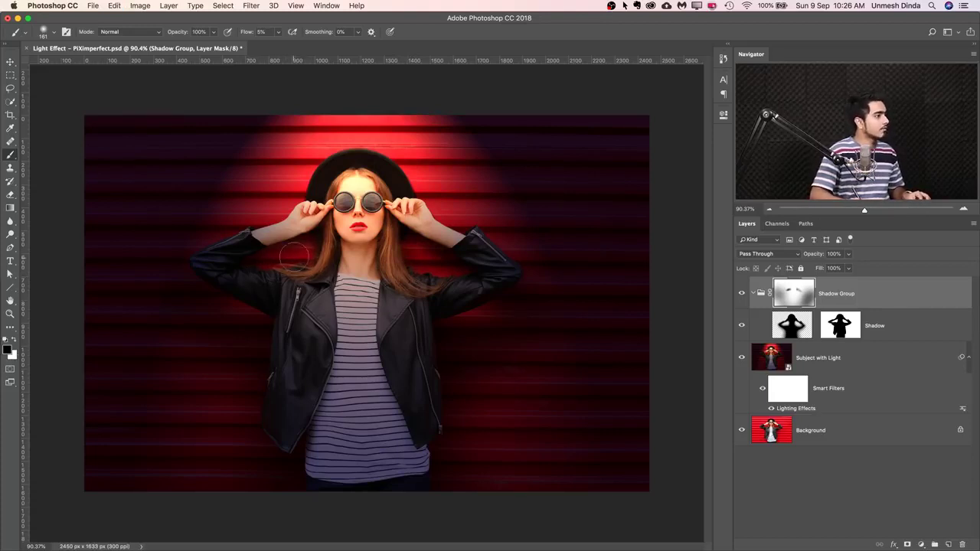
scroll(294, 259, down, 4)
key(super+minus)
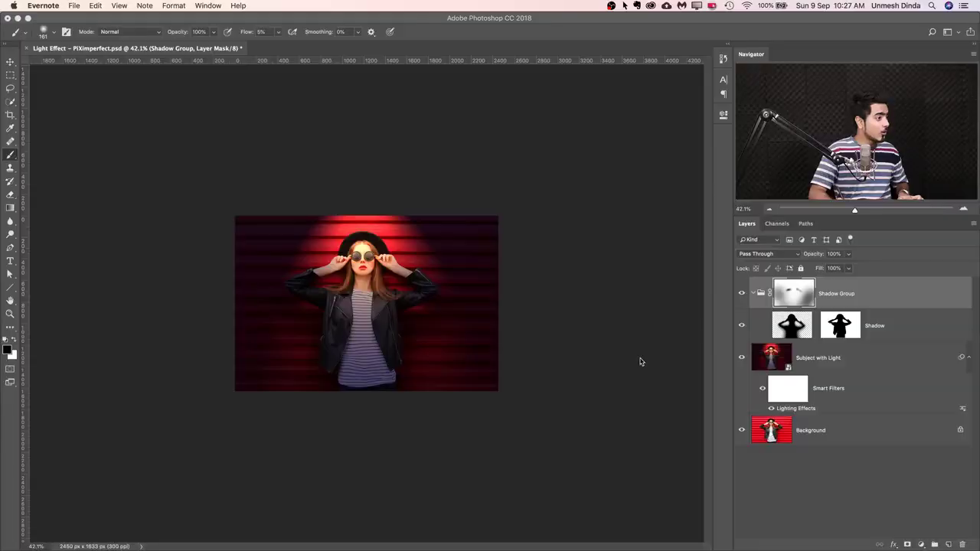
Examine the woman's face and neck in the full image and close up for areas lacking shadow.
click(387, 296)
drag(375, 286, 424, 245)
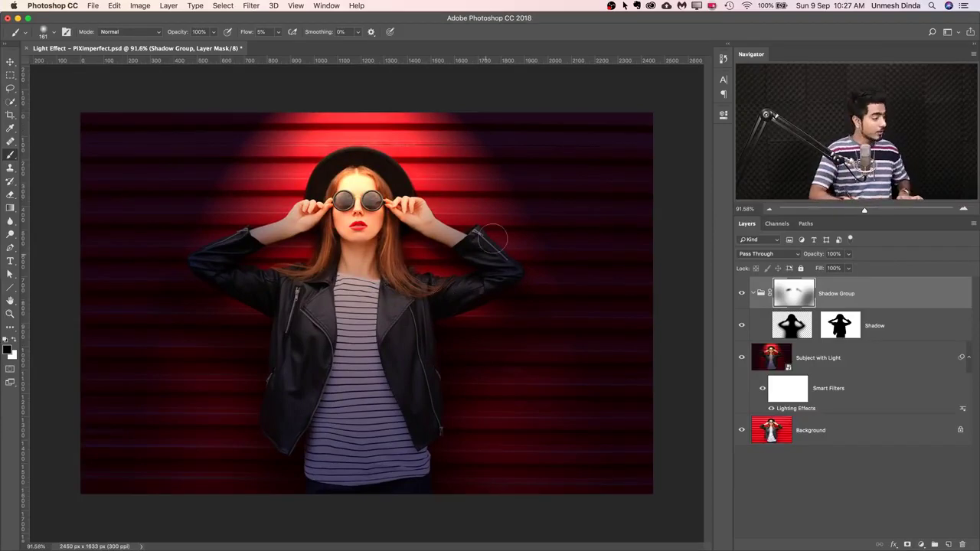
scroll(361, 212, up, 5)
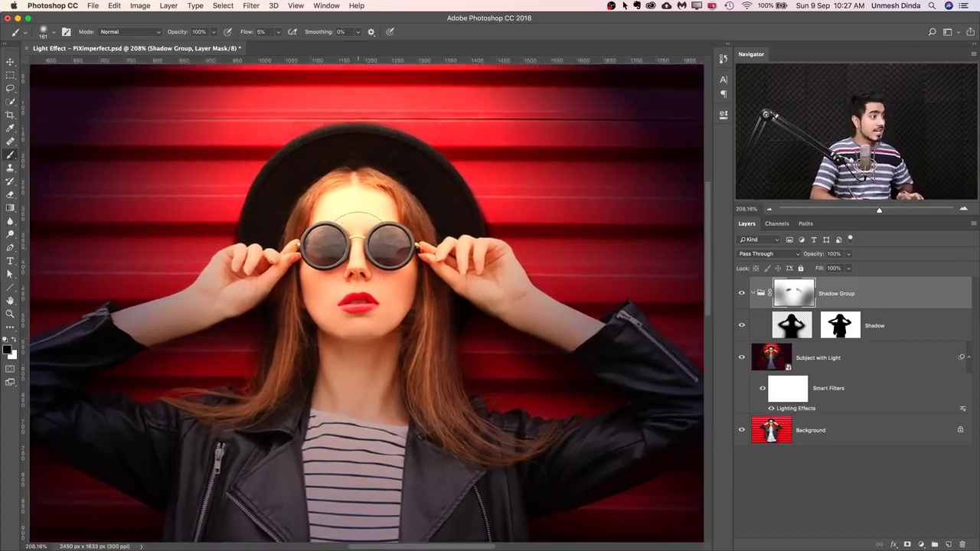
mouse_move(356, 201)
ctrl+alt+mouse_down()
mouse_move(345, 222)
mouse_move(333, 179)
ctrl+alt+mouse_up()
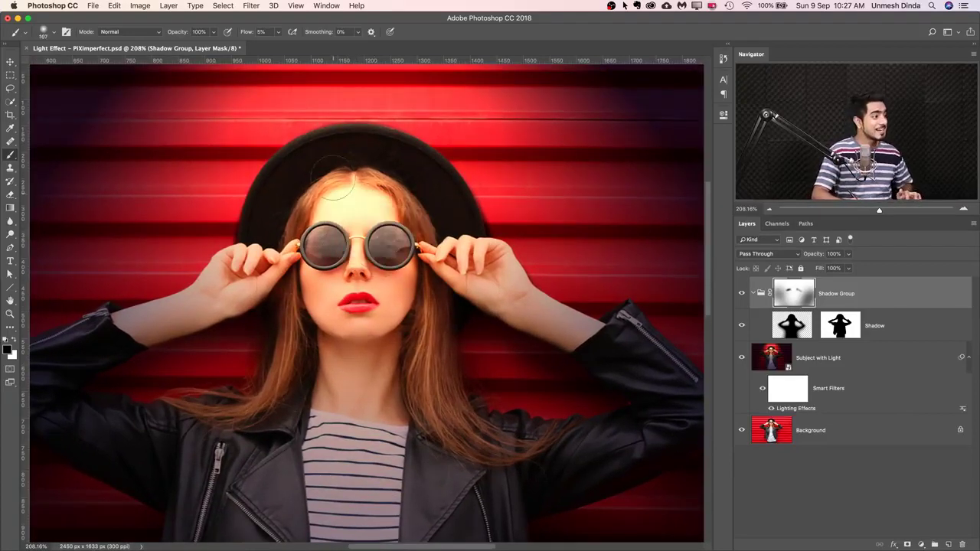
ctrl+alt+drag(352, 301, 356, 282)
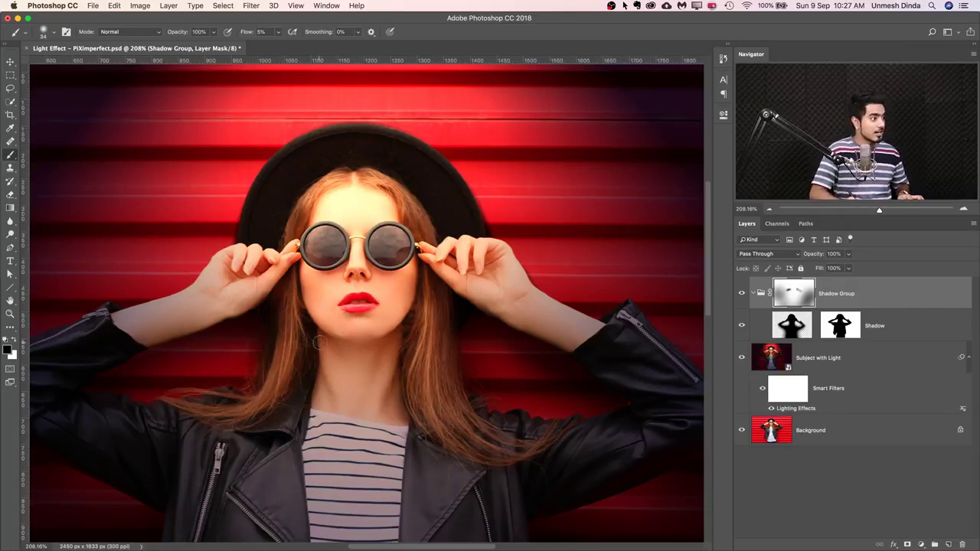
key(super+0)
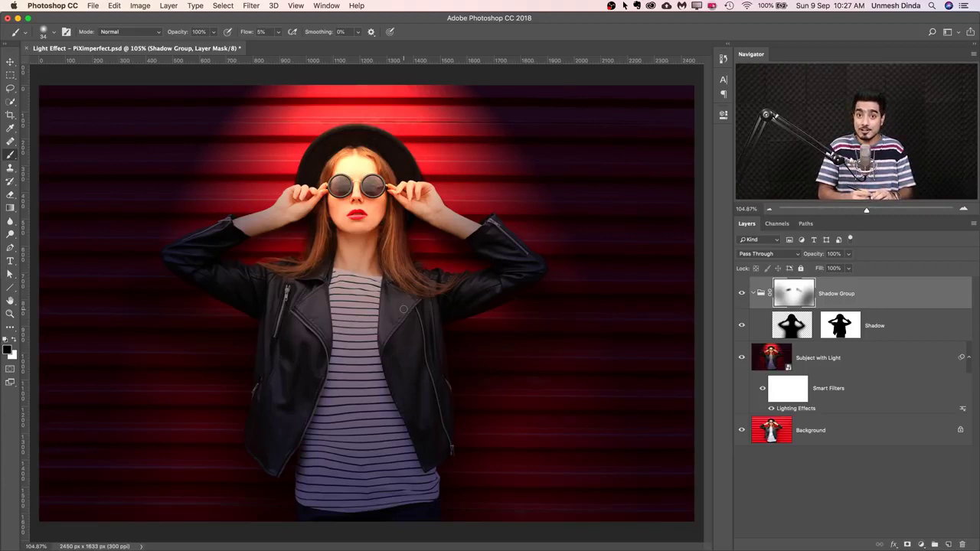
scroll(331, 239, up, 5)
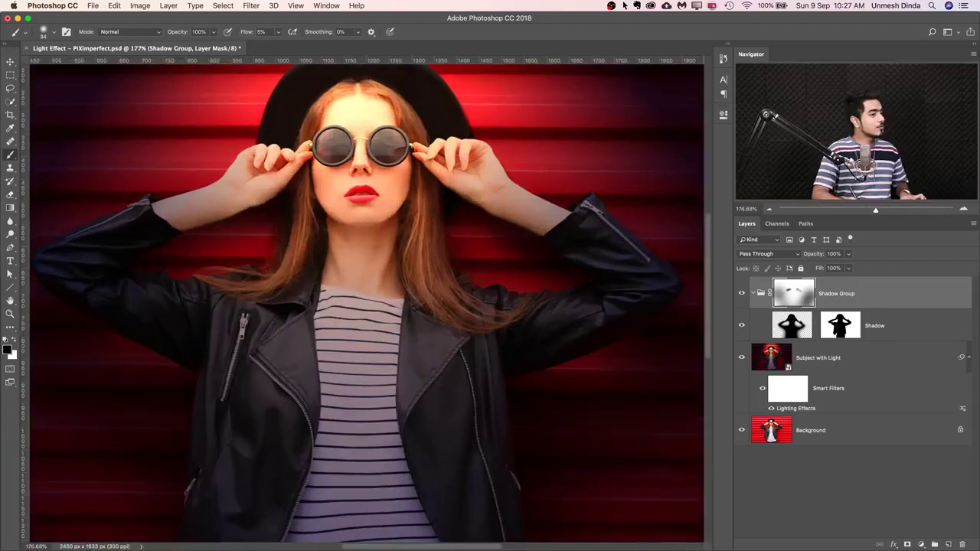
drag(394, 227, 369, 271)
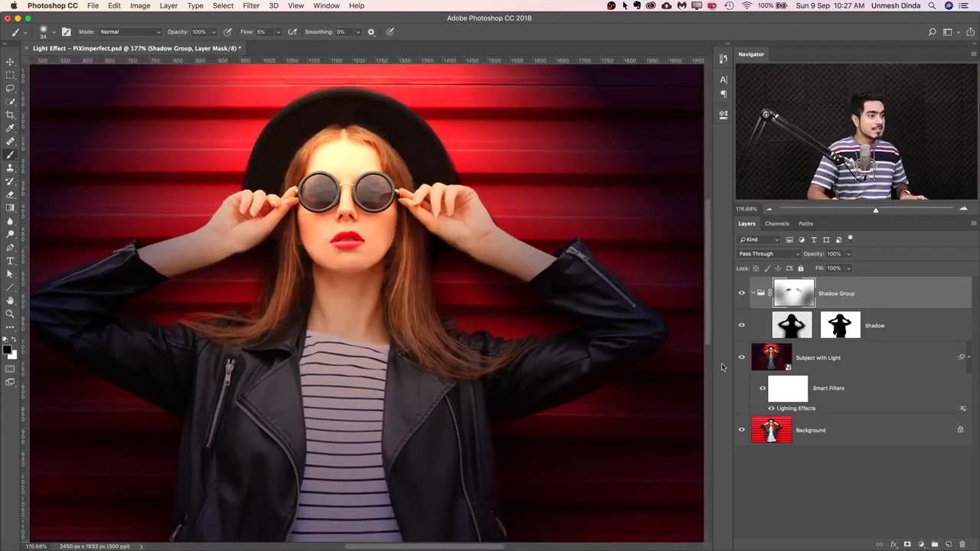
Add a Curves adjustment layer above the collapsed Shadow Group, pull its RGB curve down strongly, and invert its mask to black.
click(757, 293)
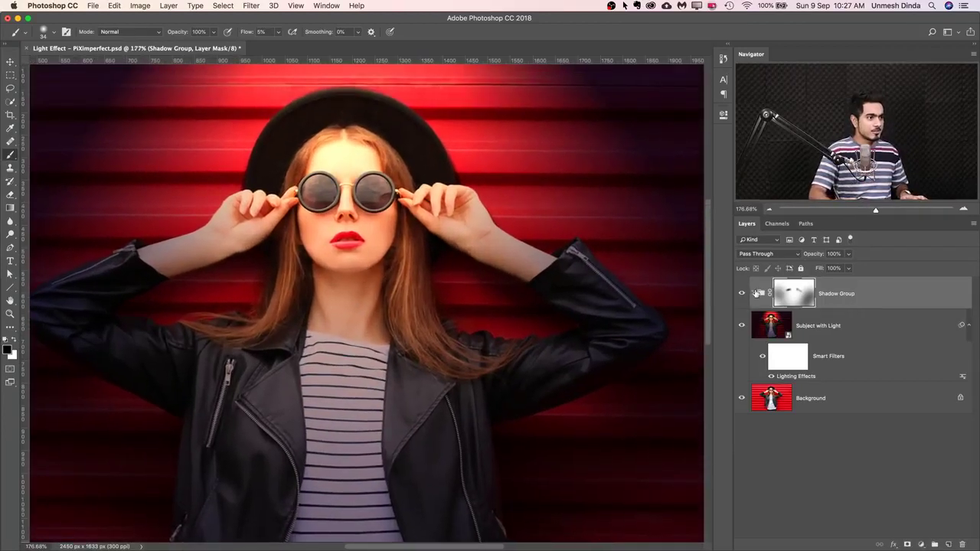
click(922, 544)
click(924, 404)
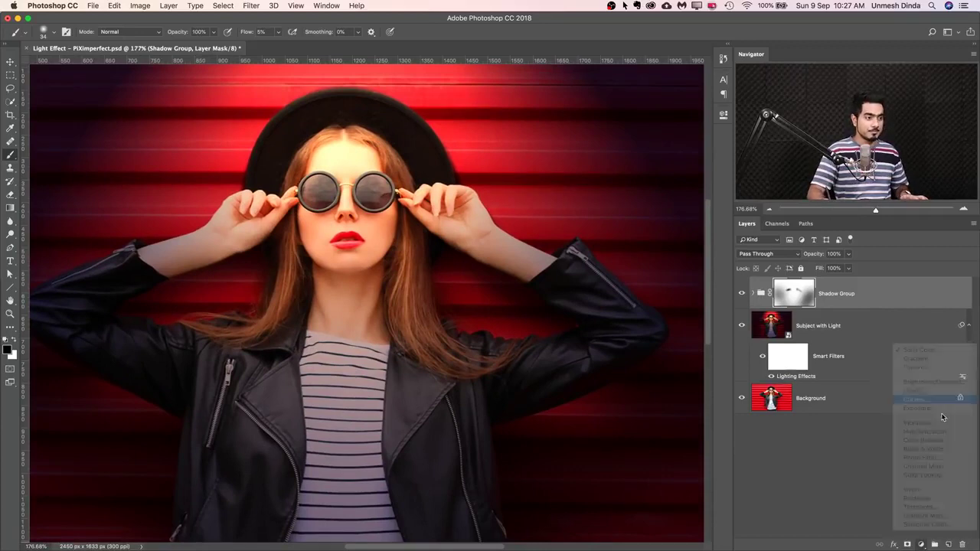
drag(643, 217, 665, 235)
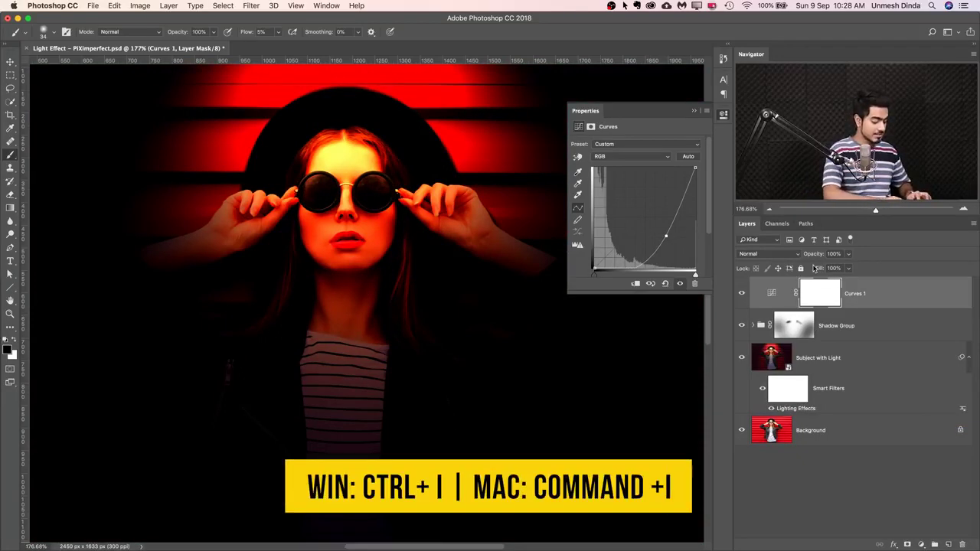
key(super+i)
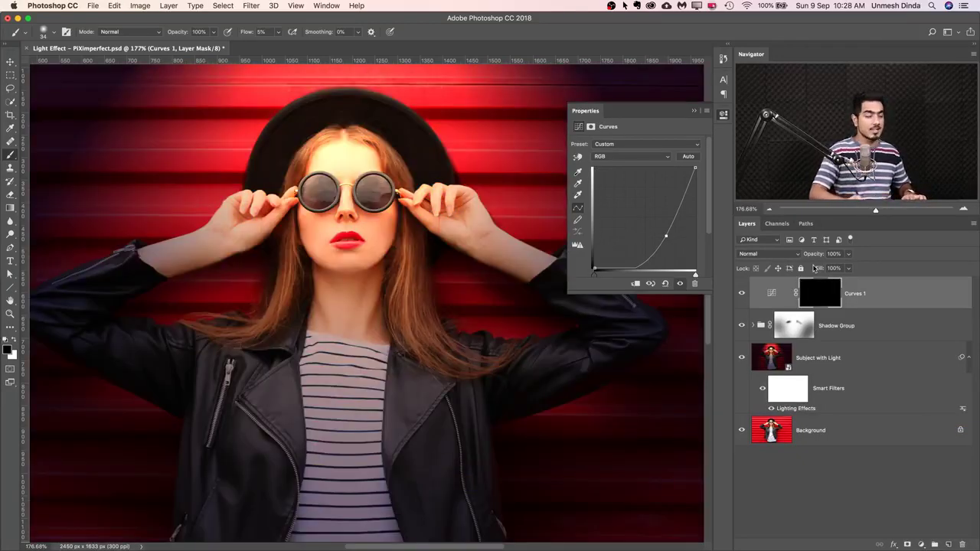
Paint shadows beneath both sunglass lenses in white on the Curves 1 mask, using a 24 px brush at 3% flow.
scroll(334, 212, up, 10)
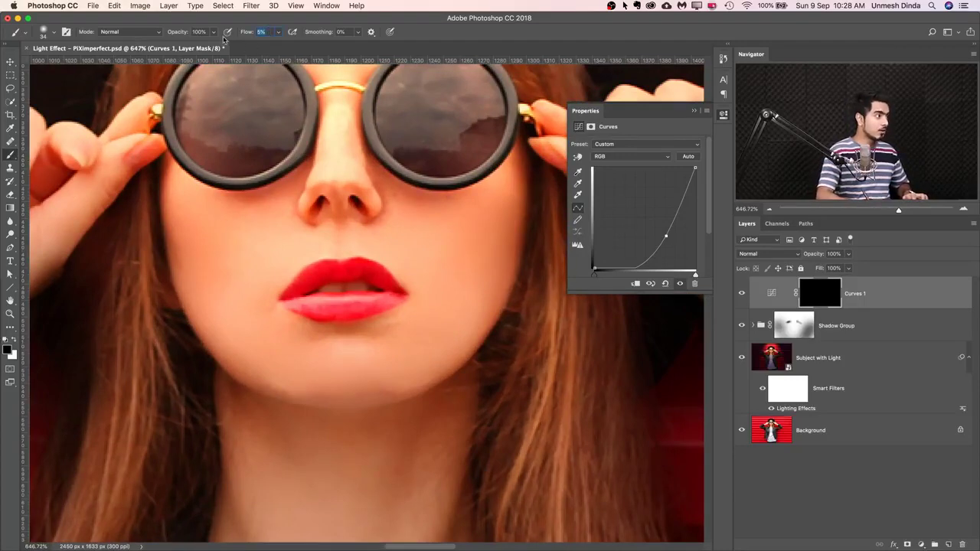
scroll(203, 32, down, 1)
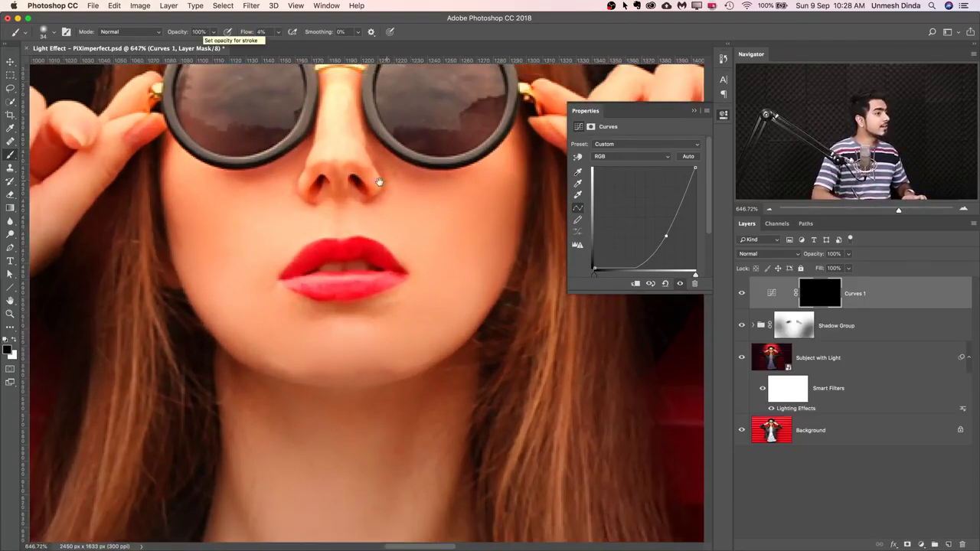
scroll(380, 182, up, 3)
drag(373, 209, 324, 214)
scroll(284, 280, up, 5)
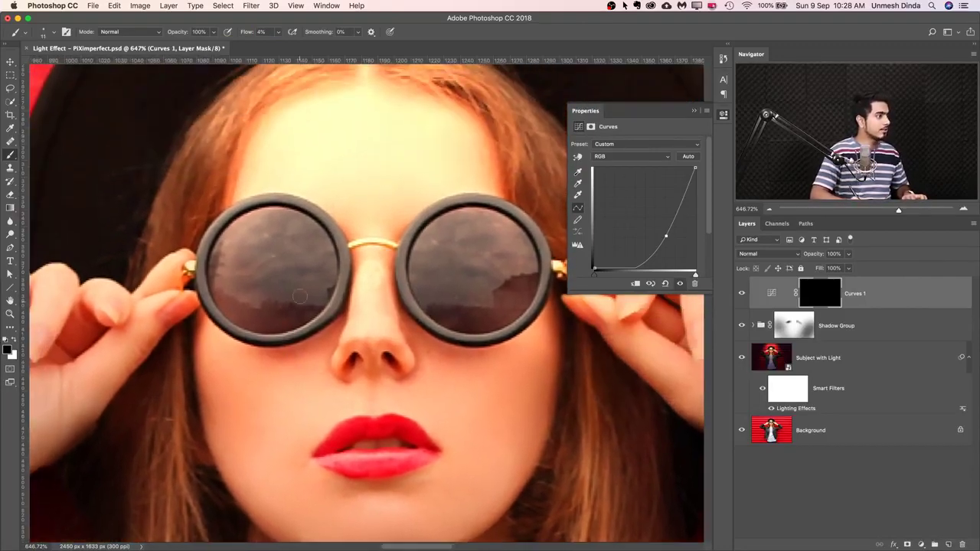
drag(294, 318, 310, 326)
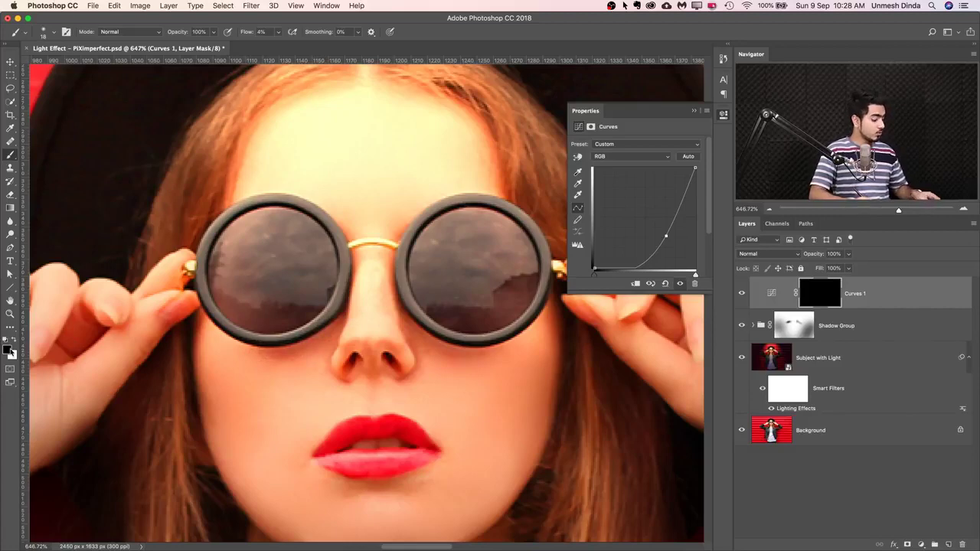
key(x)
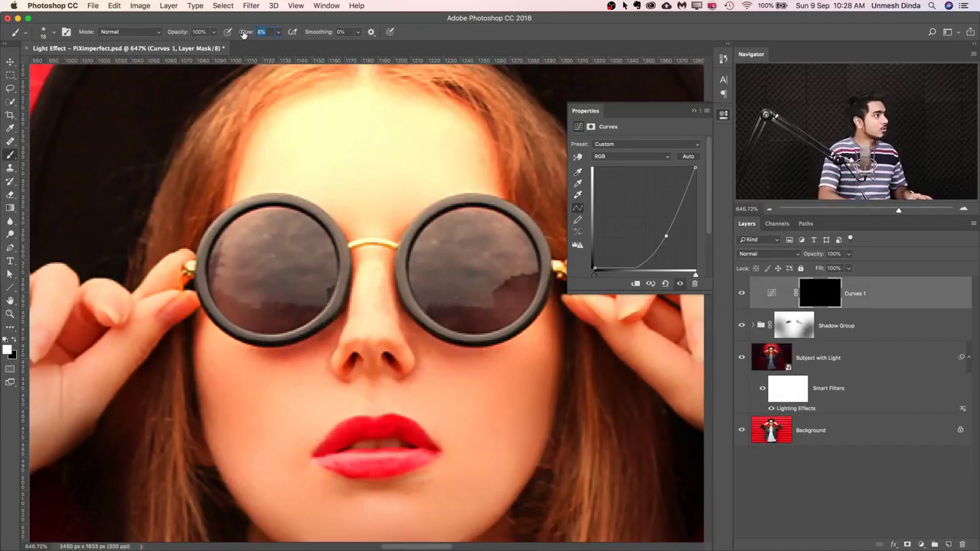
text(4)
key(Return)
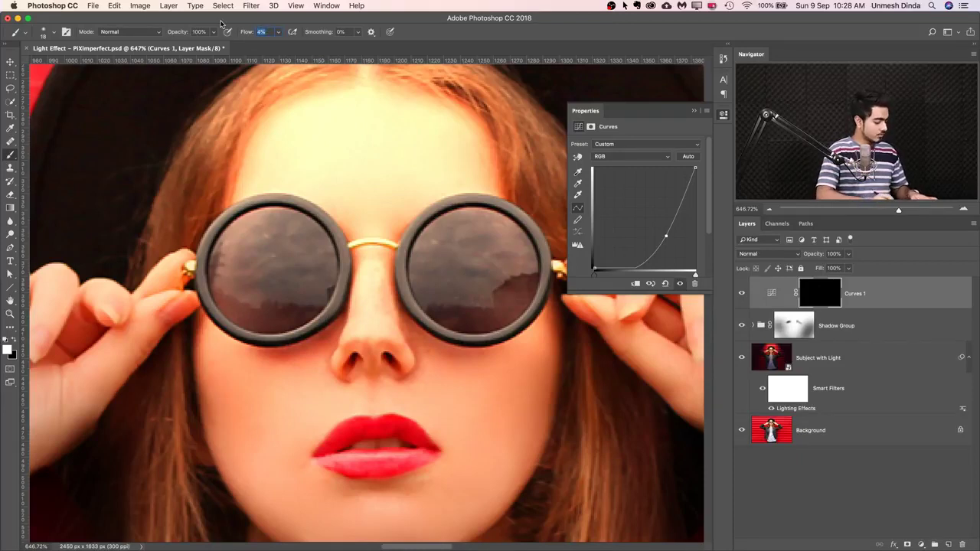
drag(292, 342, 303, 342)
key(x)
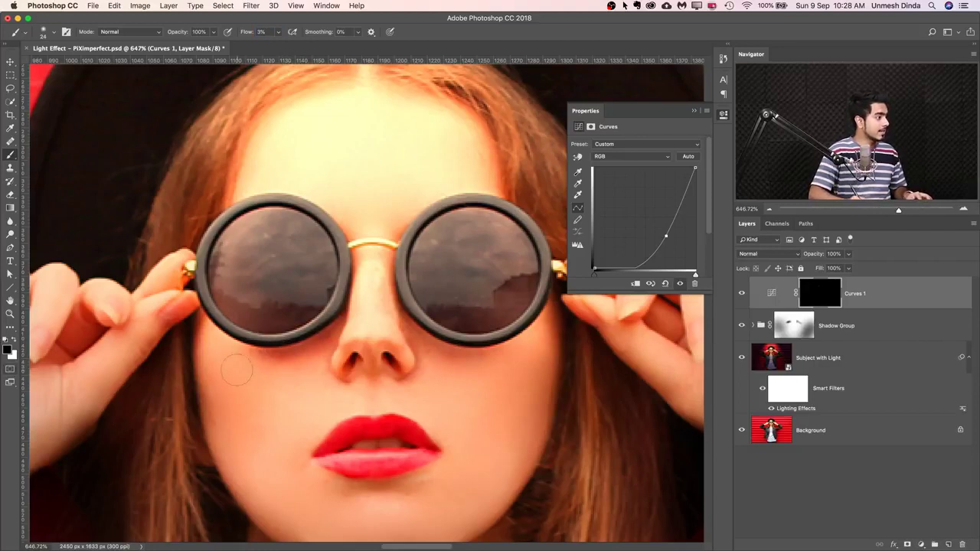
key(x)
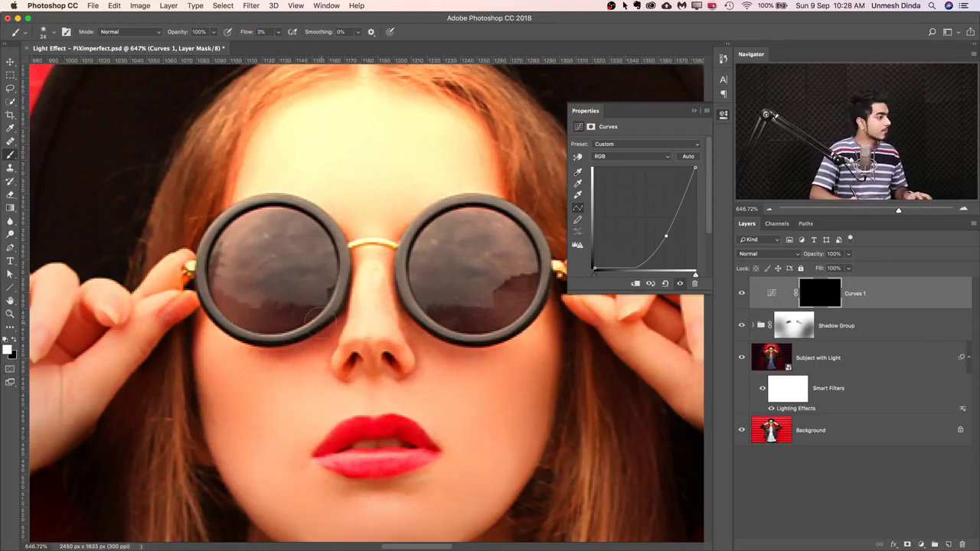
drag(325, 328, 242, 343)
mouse_move(469, 343)
mouse_down()
mouse_move(401, 323)
mouse_move(429, 338)
mouse_up()
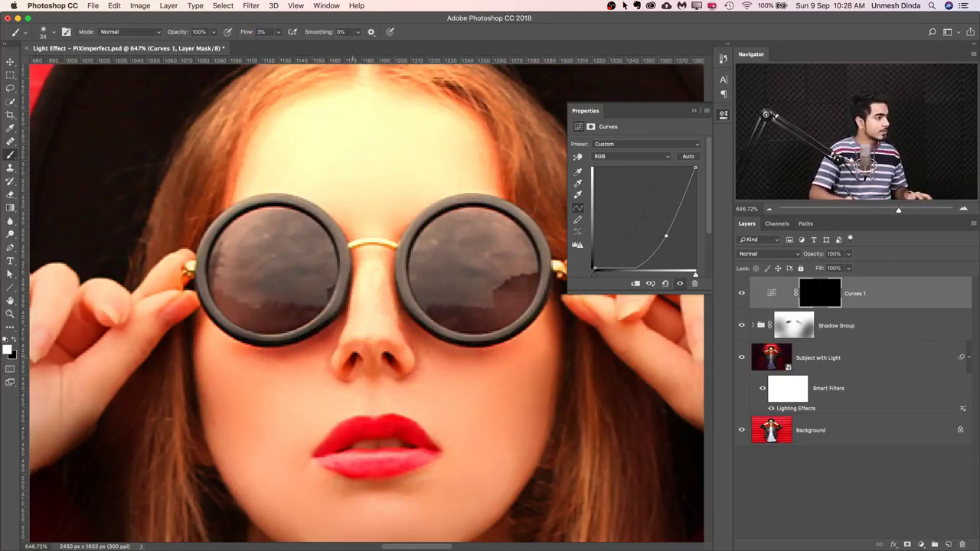
Darken the skin below and beside the nose with white on the Curves 1 mask, using a small brush at 3% flow.
scroll(404, 304, down, 10)
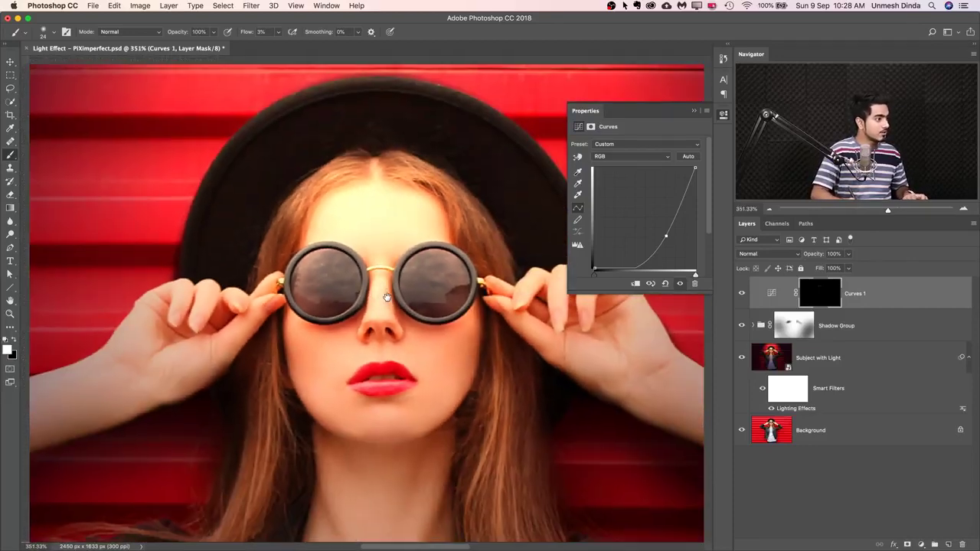
scroll(388, 289, up, 10)
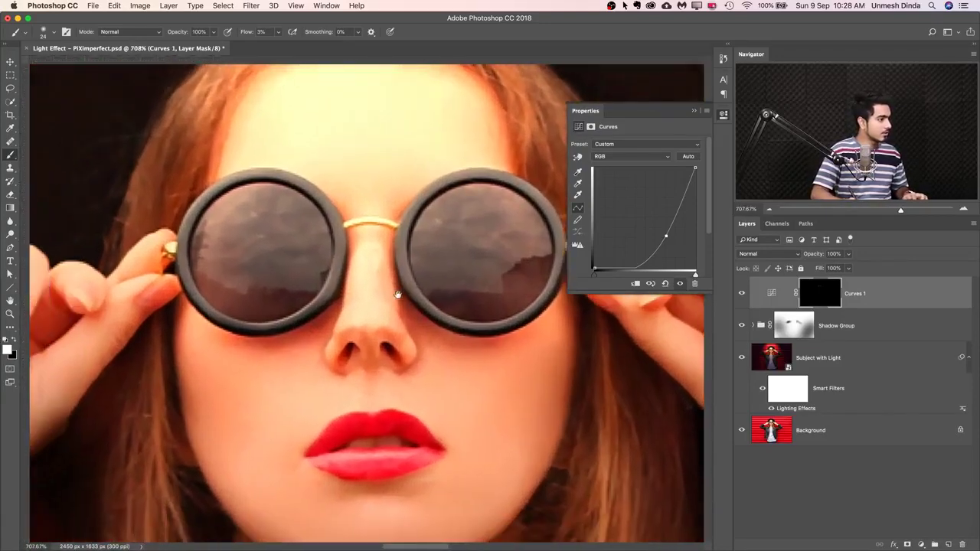
drag(398, 295, 405, 290)
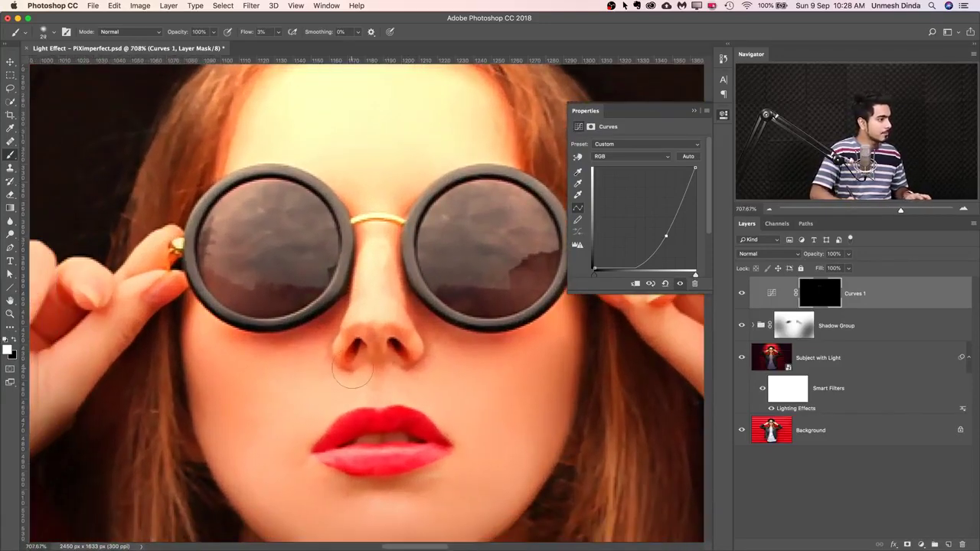
drag(374, 369, 351, 369)
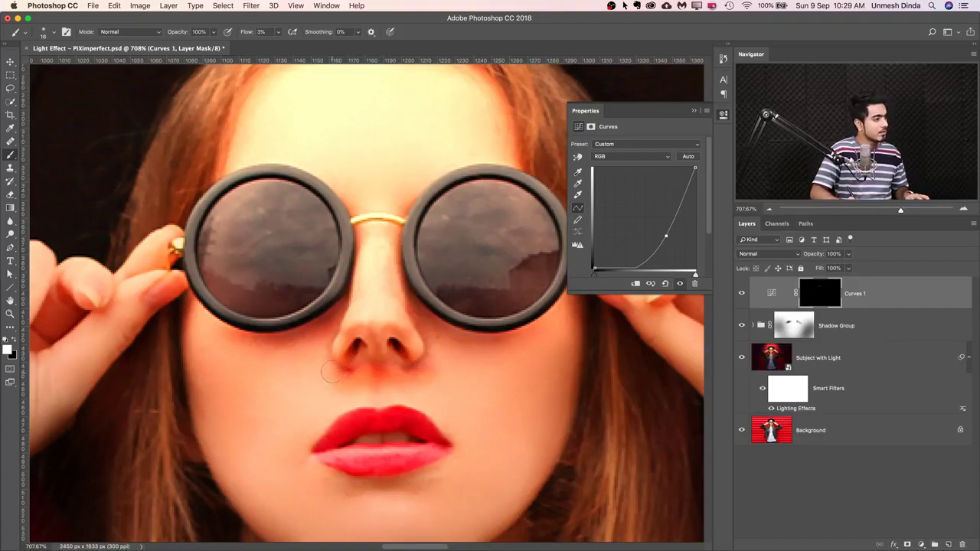
drag(435, 347, 382, 365)
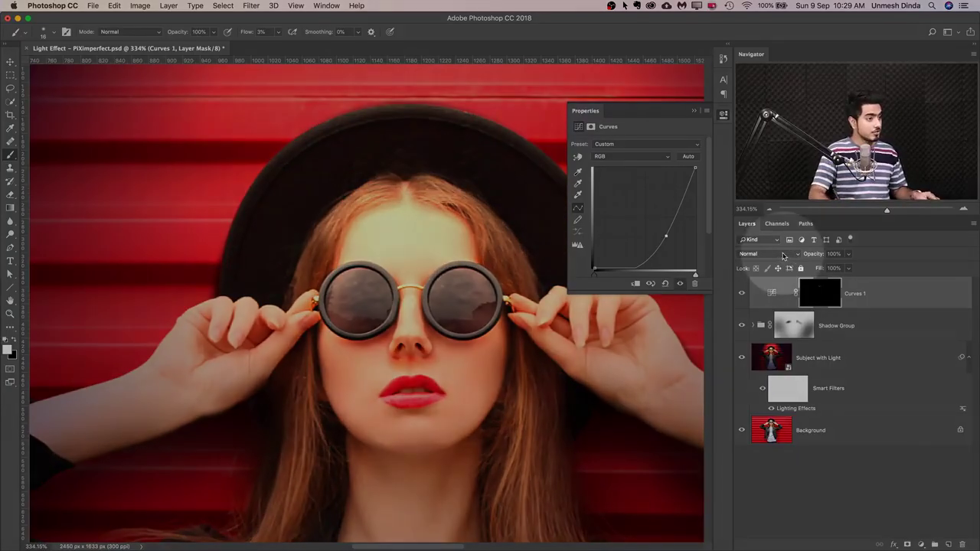
Try the Luminosity blend mode on the Curves 1 layer and set it back to Normal.
click(783, 256)
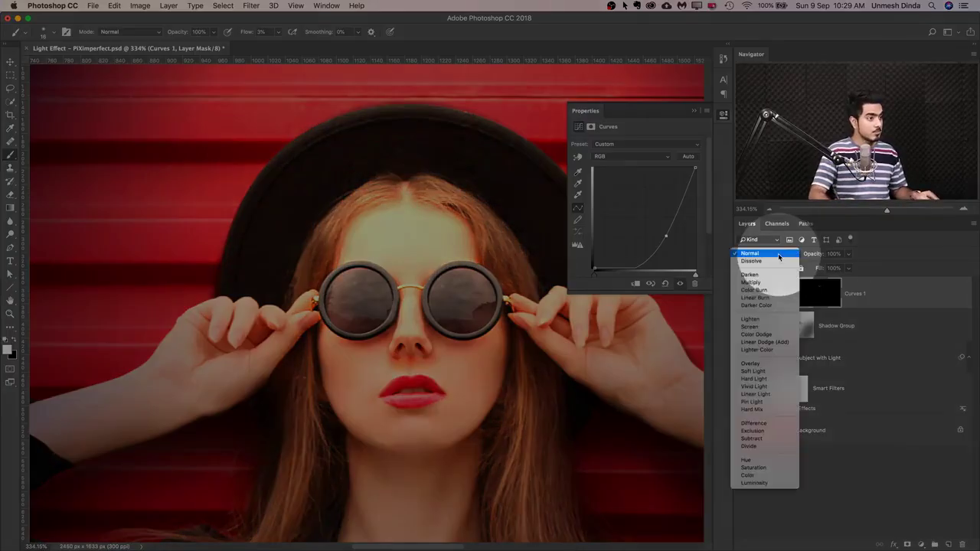
click(749, 466)
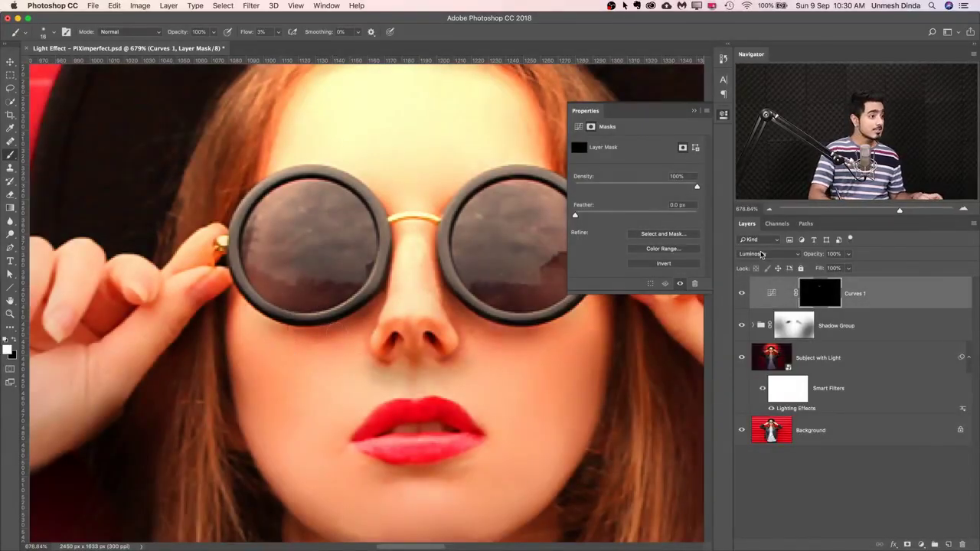
click(761, 254)
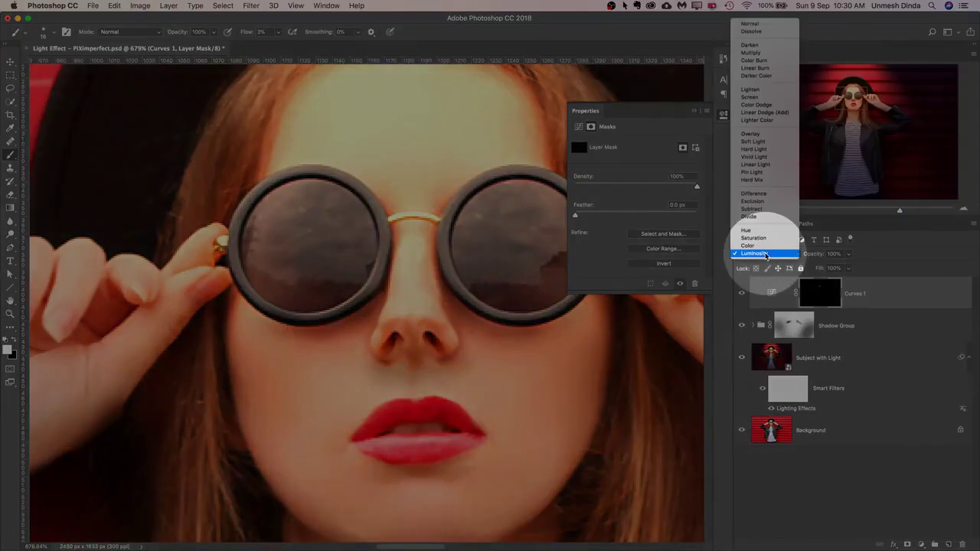
click(774, 27)
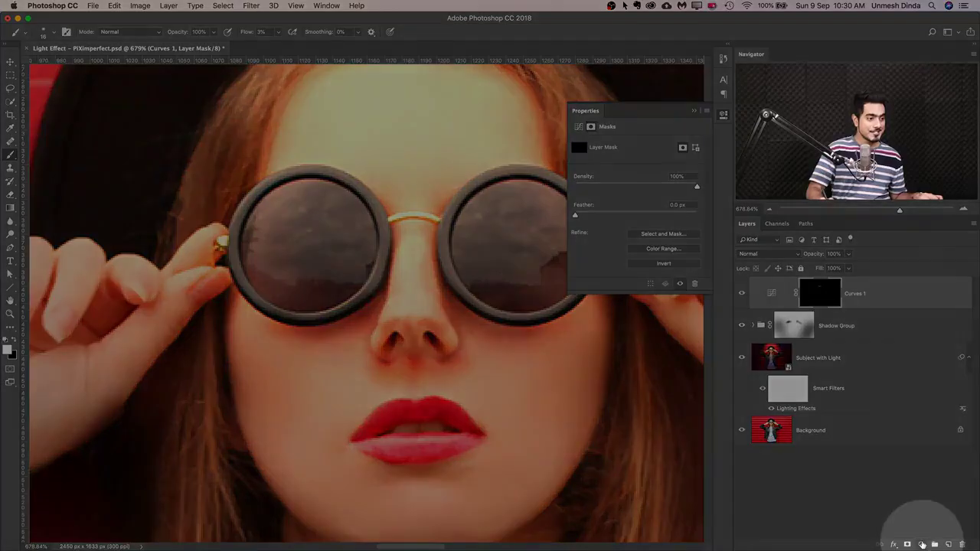
Add a Hue/Saturation adjustment clipped to Curves 1 and lower the saturation of its Reds to -29.
click(920, 544)
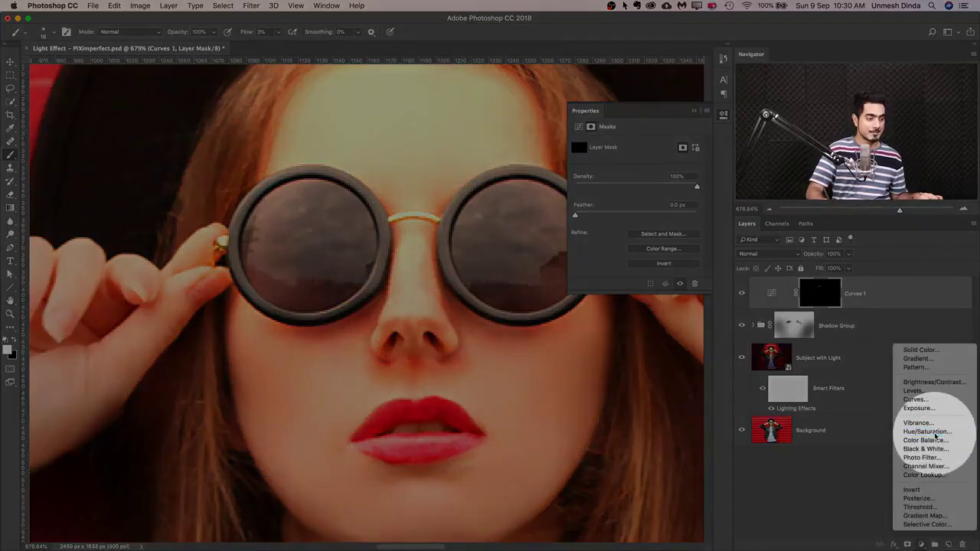
click(926, 431)
click(636, 284)
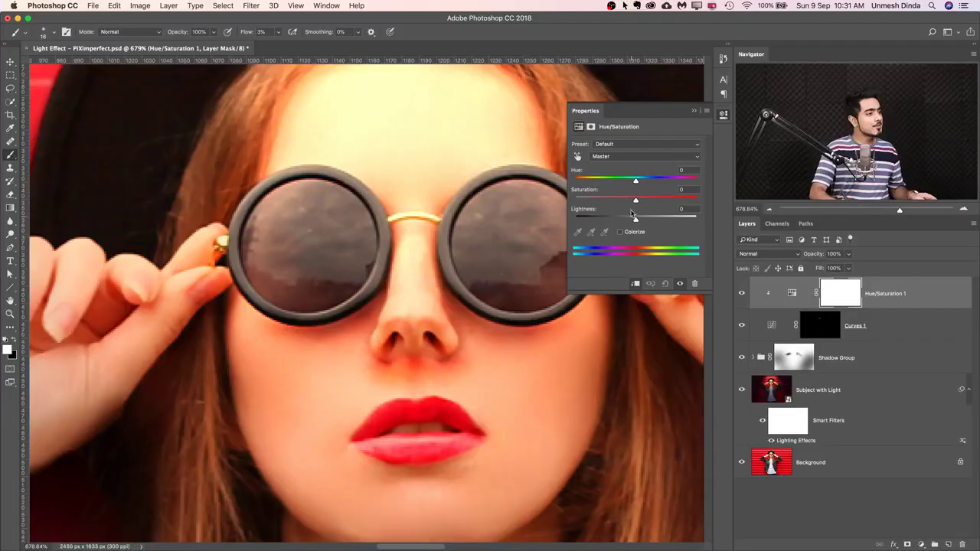
mouse_move(634, 203)
mouse_down()
mouse_move(618, 203)
mouse_move(638, 205)
mouse_up()
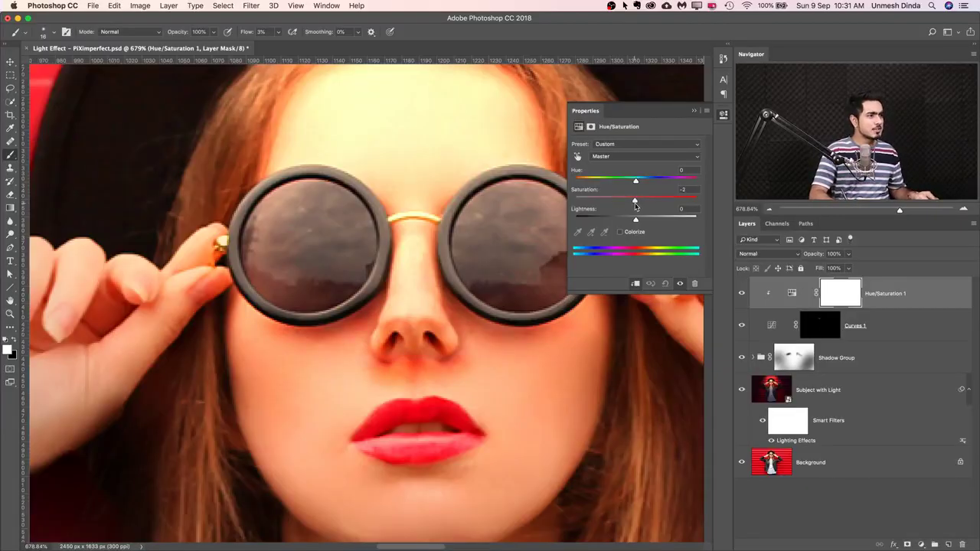
click(637, 158)
click(637, 163)
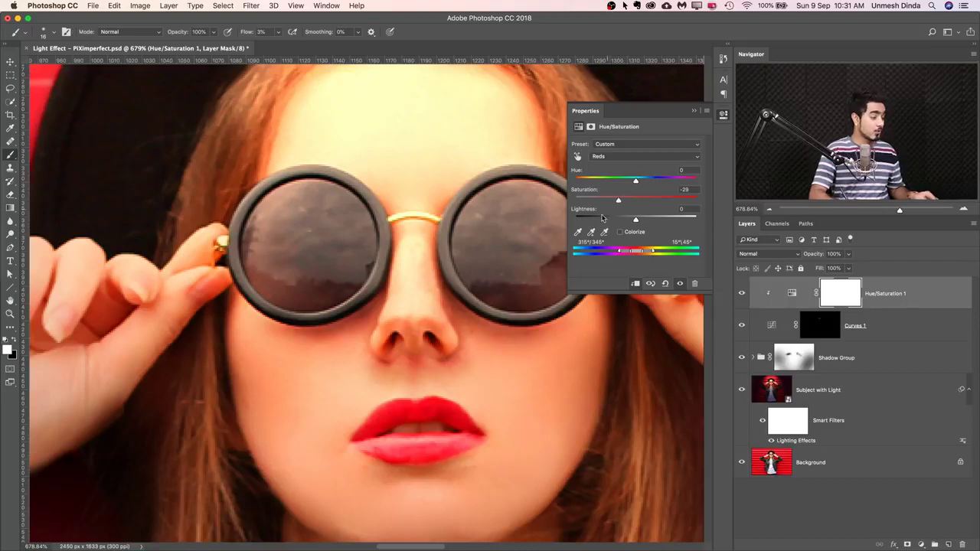
Darken the skin just below the nose in white on the Curves 1 mask, using a 19 px brush at 3% flow.
click(819, 322)
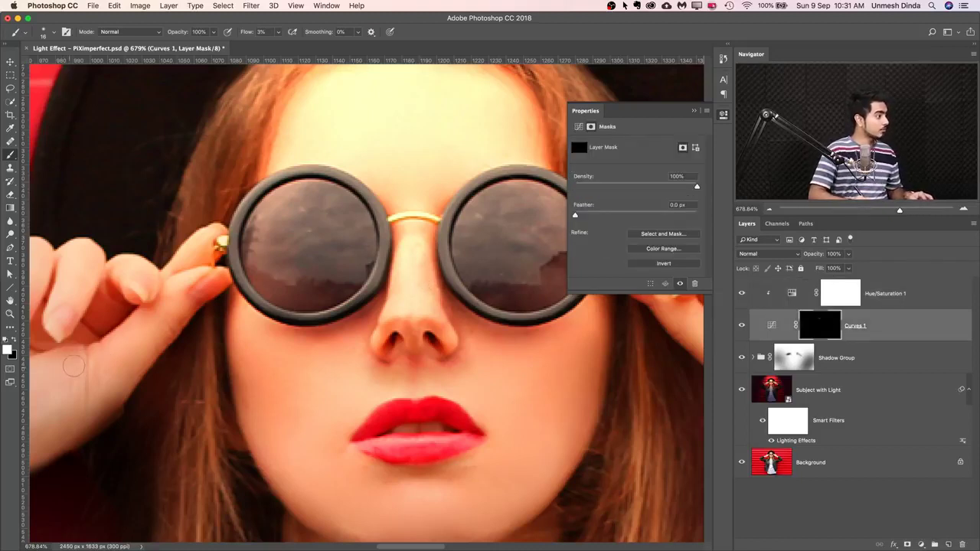
key(bracketright)
key(bracketleft)
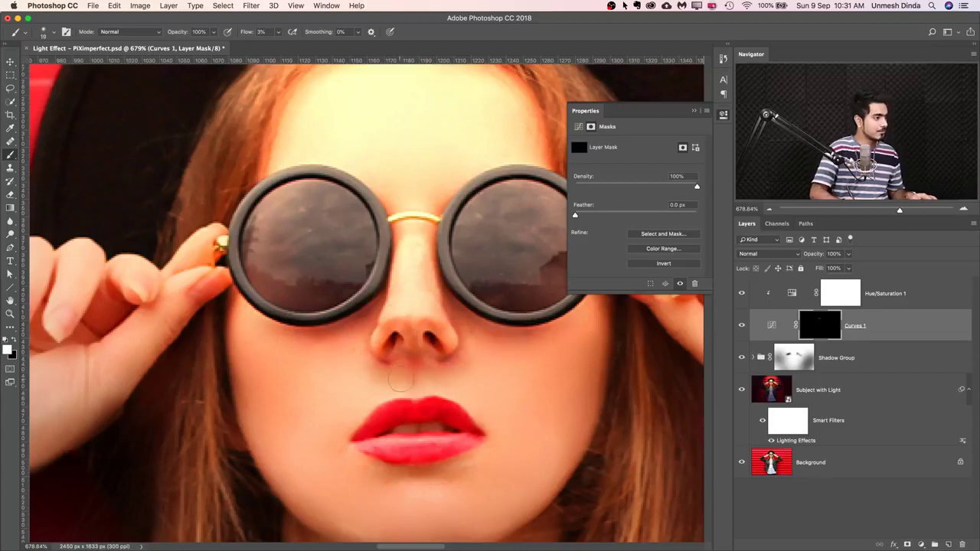
mouse_move(450, 372)
mouse_down()
mouse_move(368, 370)
mouse_move(379, 368)
mouse_move(399, 292)
mouse_up()
mouse_move(399, 292)
mouse_down()
mouse_move(442, 291)
mouse_move(375, 313)
mouse_up()
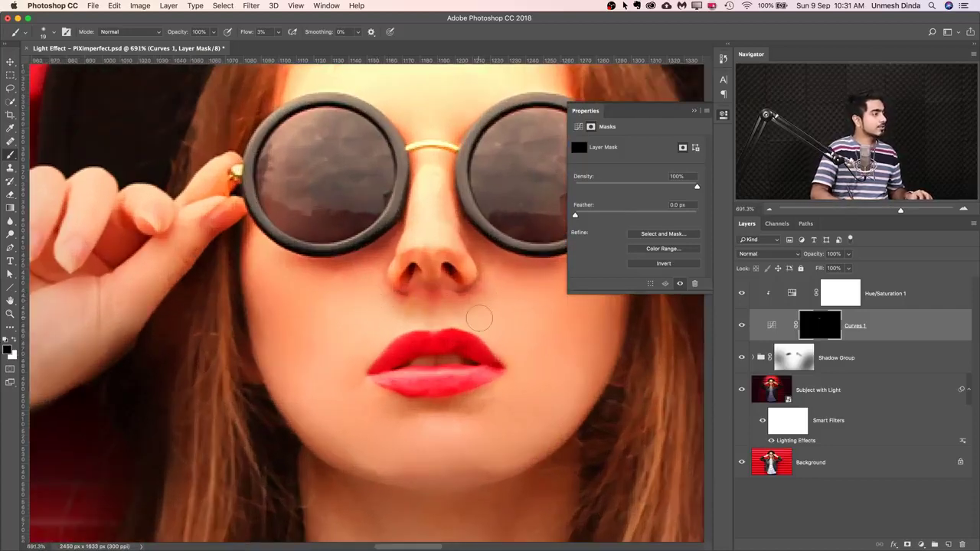
Shade the skin between the lower lip and the chin on the Curves 1 mask, blending with black and white at 3% flow.
mouse_move(482, 313)
mouse_down()
mouse_move(473, 295)
mouse_move(475, 309)
mouse_move(418, 267)
mouse_move(405, 239)
mouse_up()
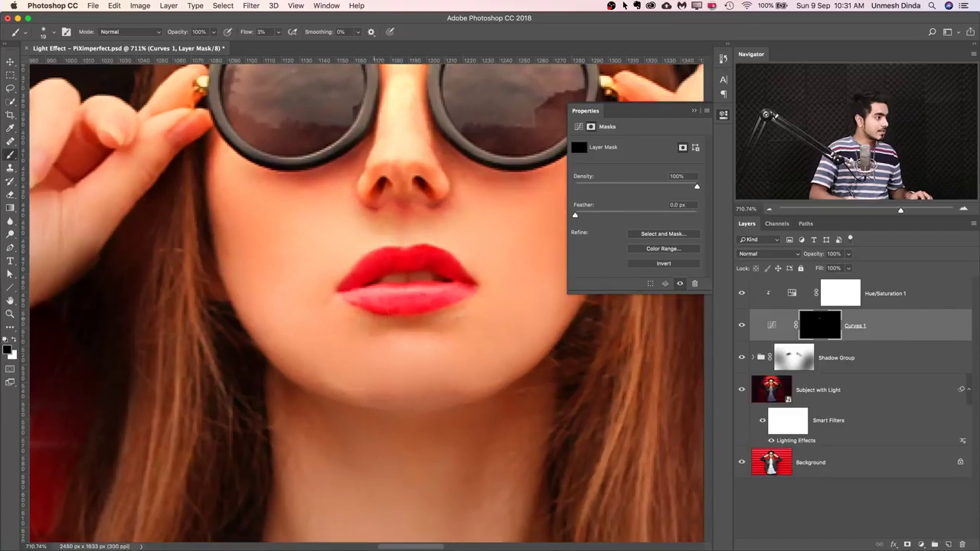
mouse_move(383, 338)
mouse_down()
mouse_move(463, 309)
mouse_move(466, 325)
mouse_move(362, 326)
mouse_move(354, 314)
mouse_move(449, 335)
mouse_up()
key(x)
mouse_move(505, 317)
mouse_down()
mouse_move(493, 297)
mouse_move(476, 312)
mouse_up()
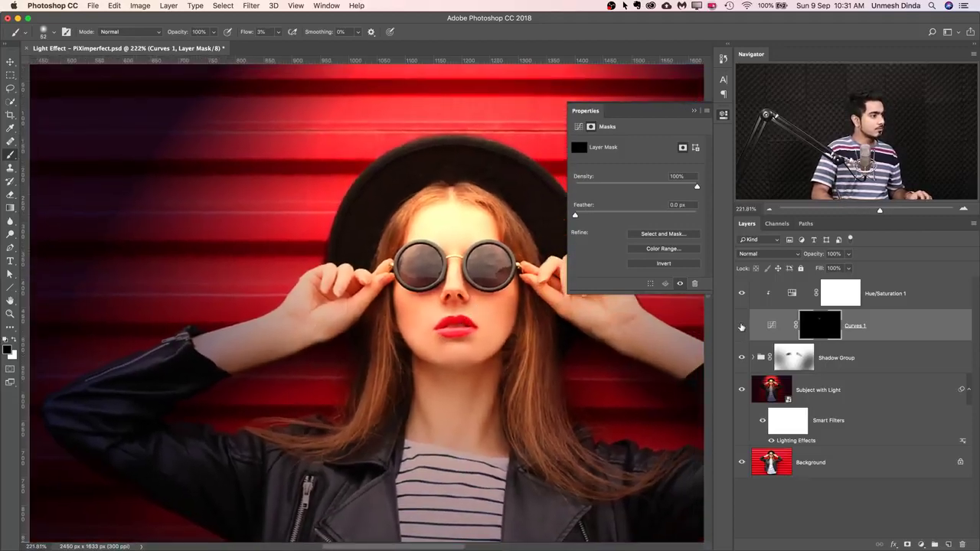
Compare the face with and without the Curves 1 shadows, both from a distance and close up around the mouth.
click(741, 327)
click(741, 326)
scroll(455, 324, down, 2)
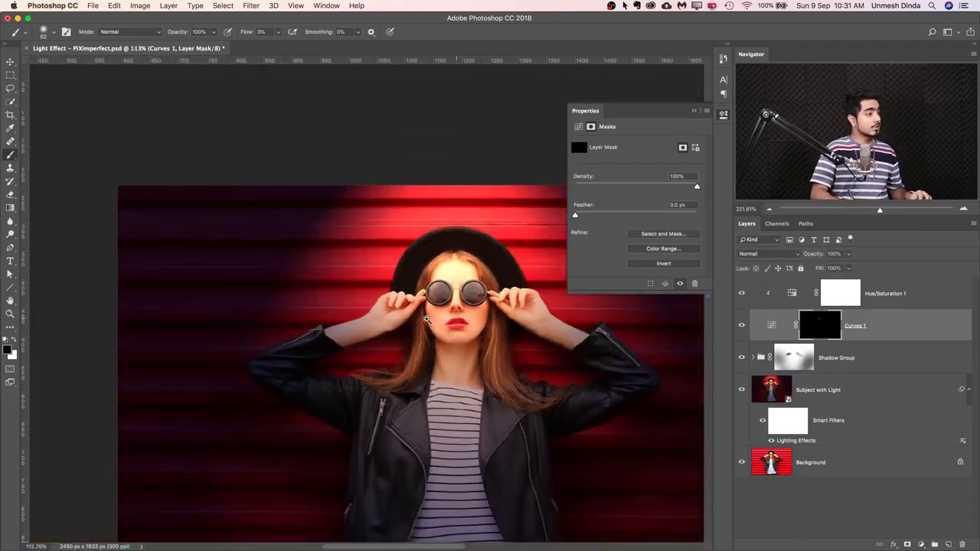
scroll(432, 349, up, 6)
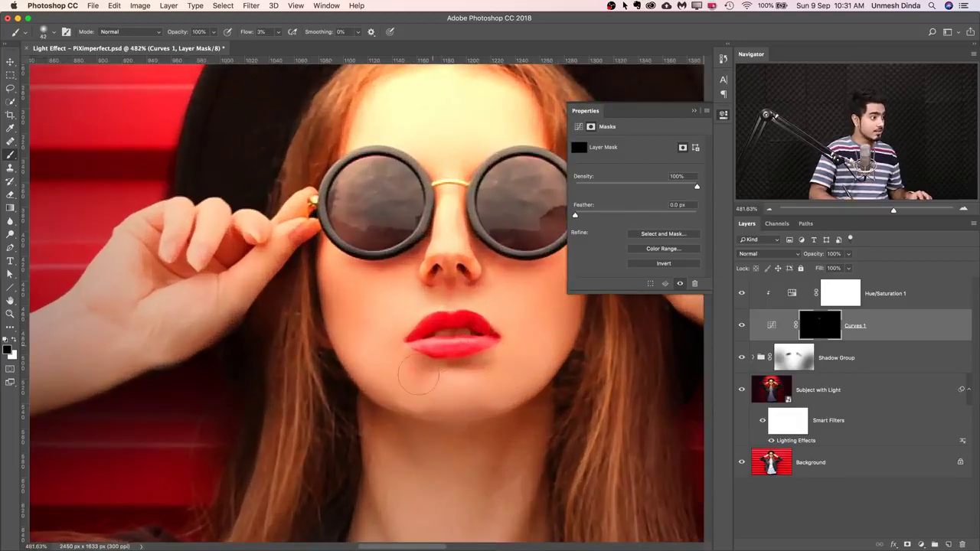
key(x)
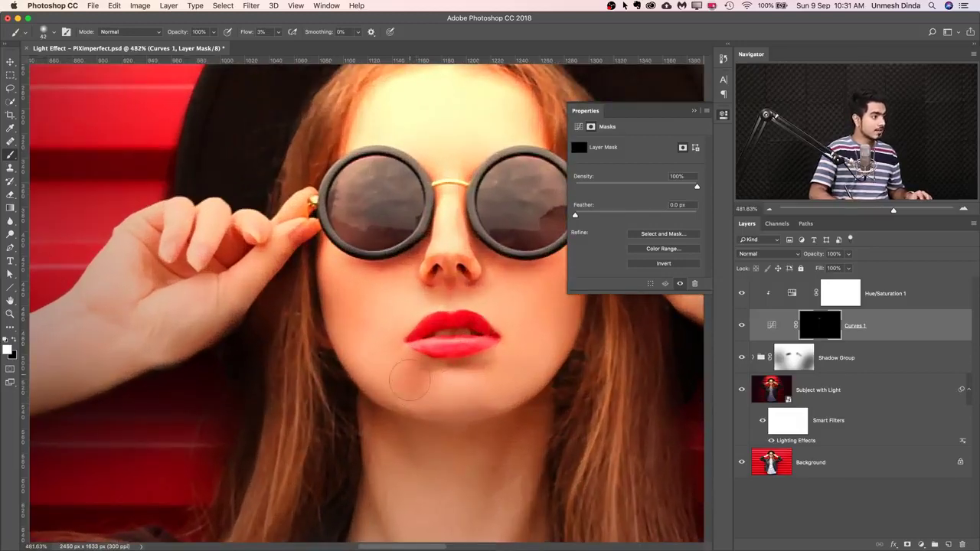
key(x)
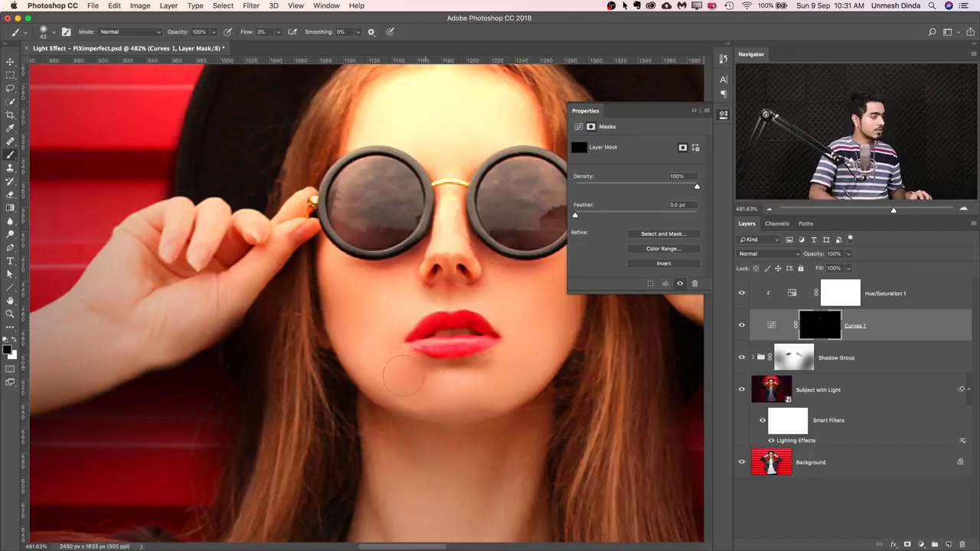
scroll(403, 375, up, 1)
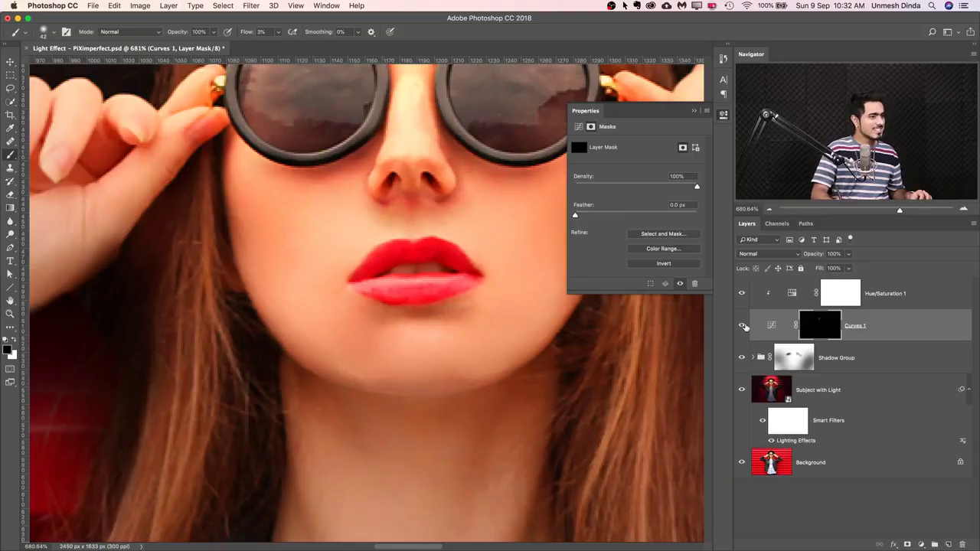
click(742, 327)
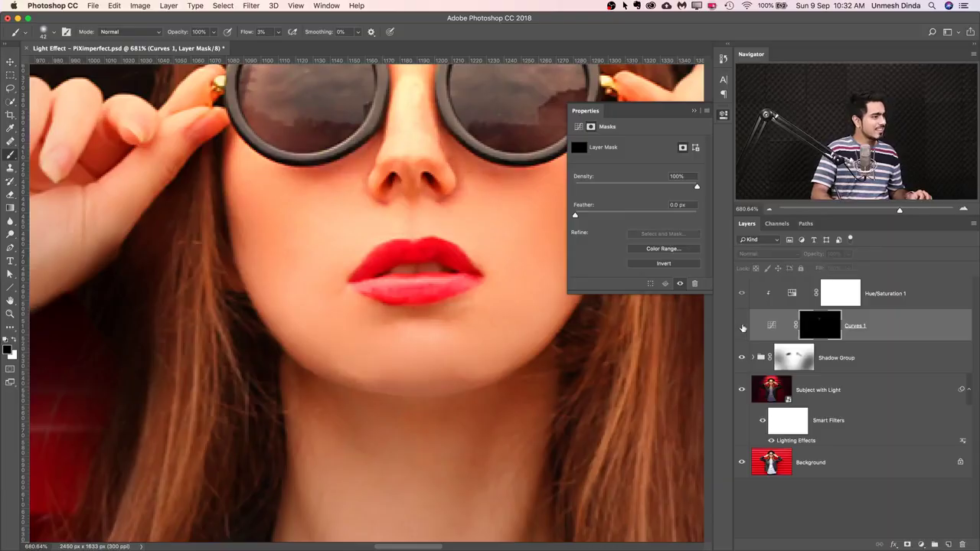
click(741, 327)
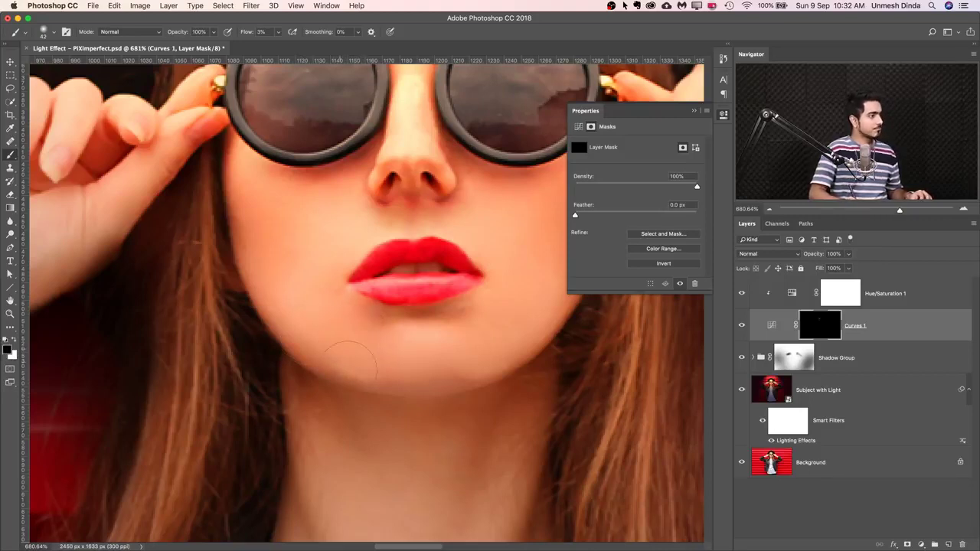
click(742, 327)
click(742, 327)
scroll(446, 316, down, 3)
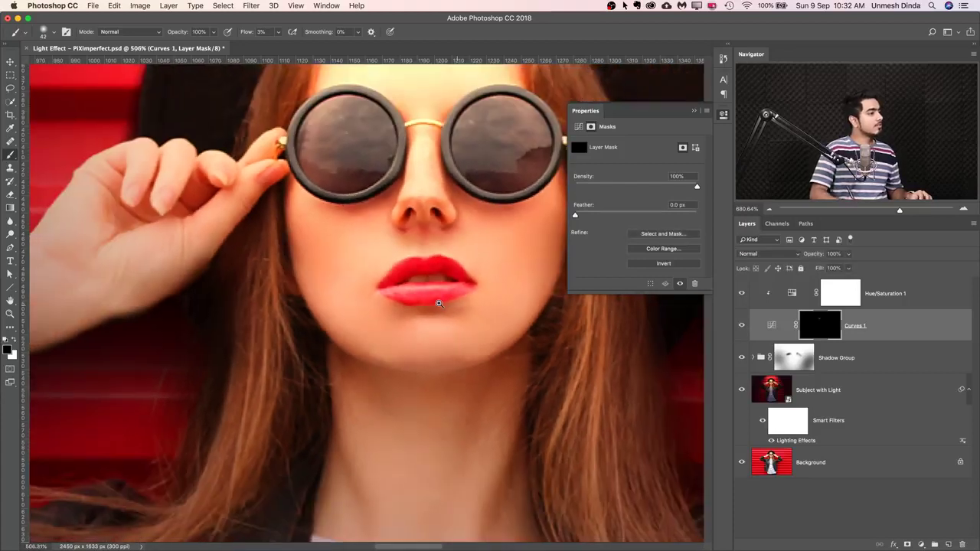
Paint the shadow under the chin and jaw in white on the Curves 1 mask, using soft round 35 and 53 px brushes at 3% flow.
drag(446, 315, 407, 302)
key(x)
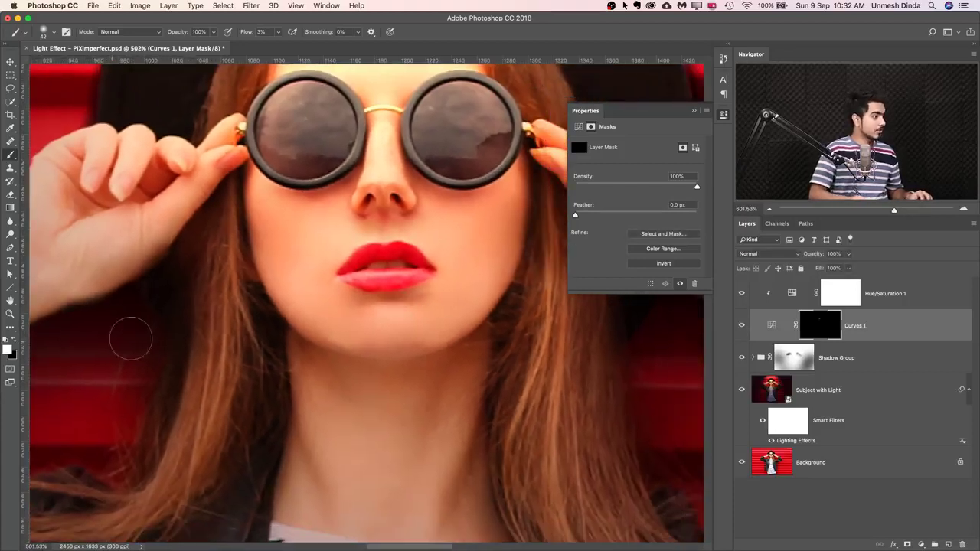
drag(352, 360, 344, 363)
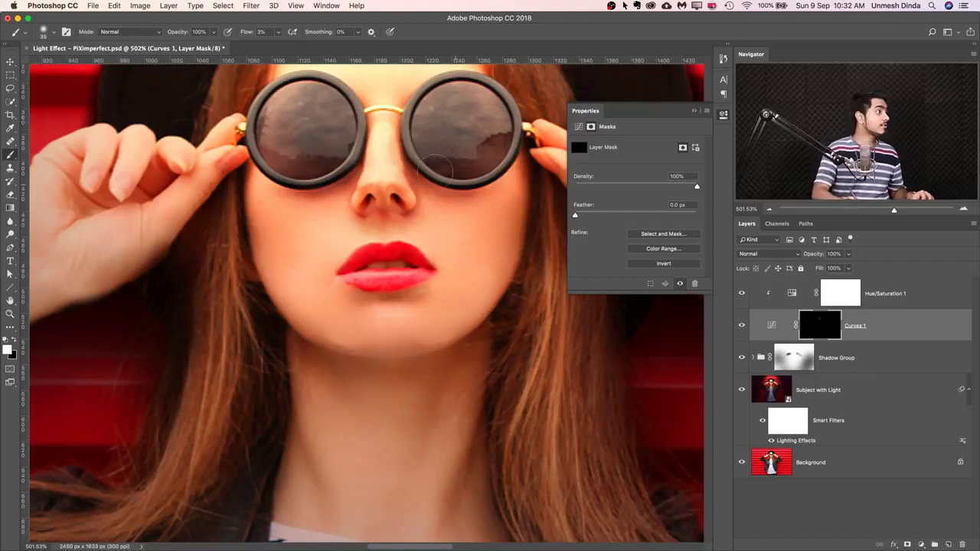
click(48, 33)
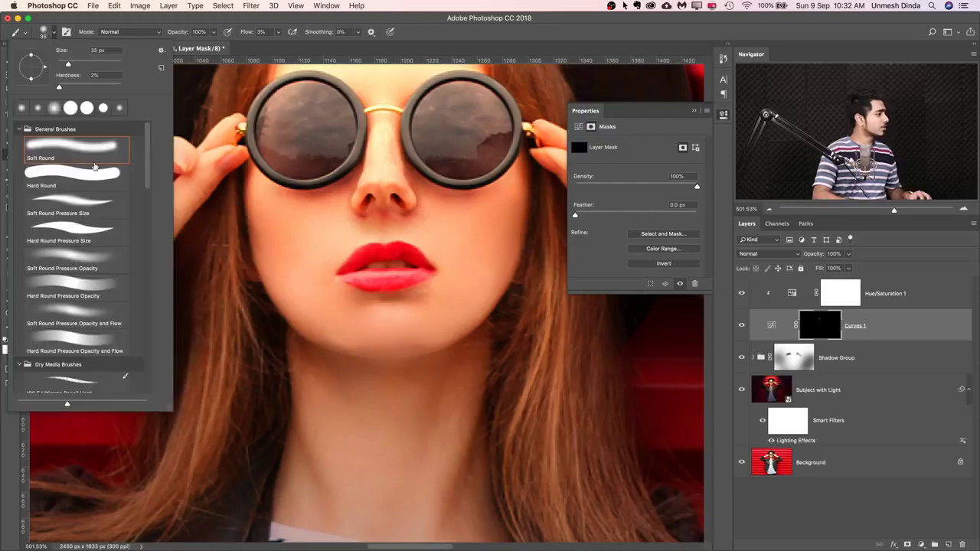
click(107, 317)
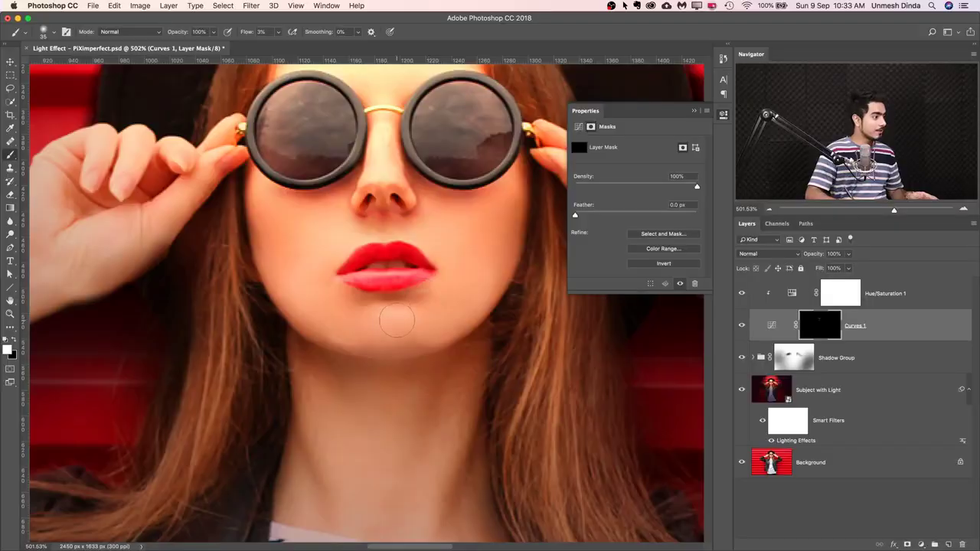
drag(379, 318, 366, 348)
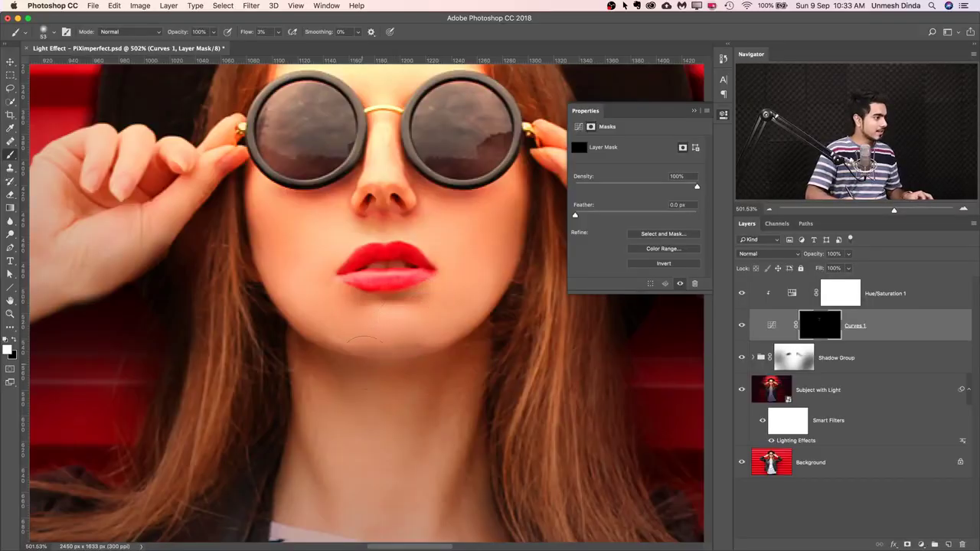
mouse_move(308, 399)
mouse_down()
mouse_move(287, 423)
mouse_move(291, 375)
mouse_up()
drag(492, 356, 484, 372)
drag(321, 372, 299, 360)
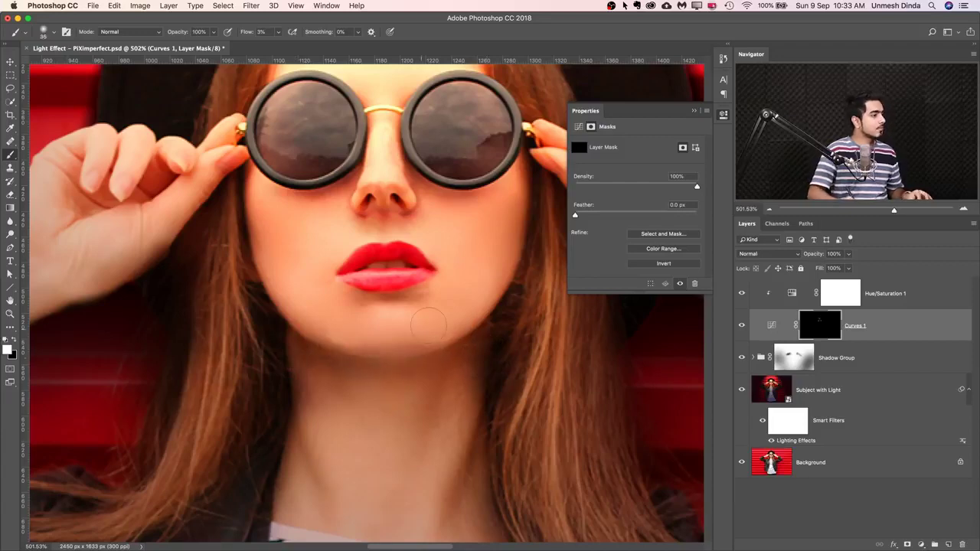
mouse_move(454, 308)
mouse_down()
mouse_move(383, 308)
mouse_move(453, 308)
mouse_up()
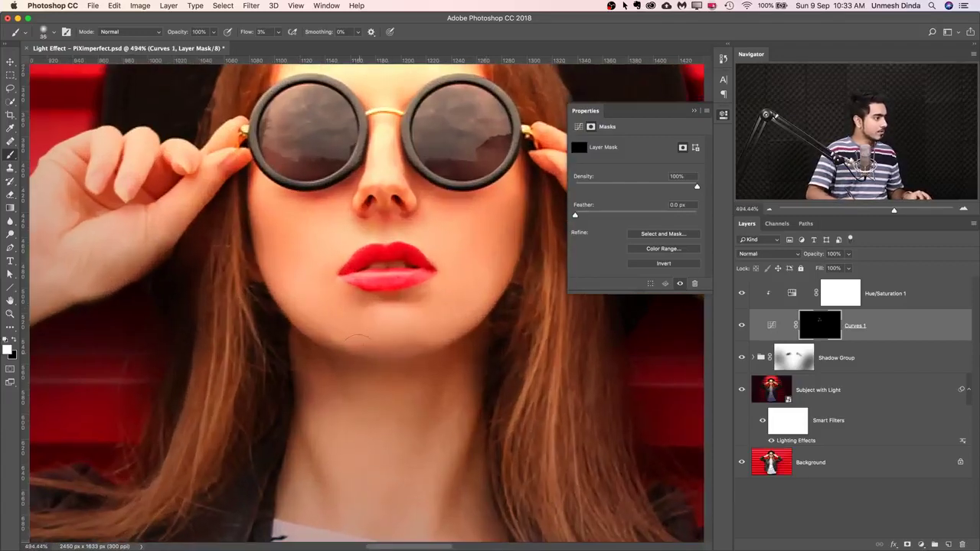
drag(358, 342, 386, 343)
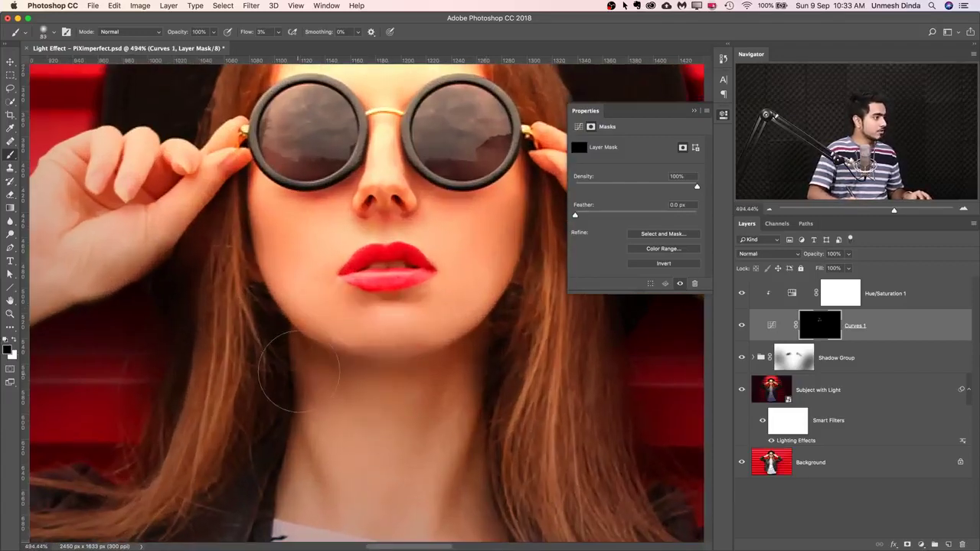
Soften the shadow below the jaw on both sides of the neck in black on the Curves 1 mask, using an 83 px brush.
drag(299, 372, 303, 396)
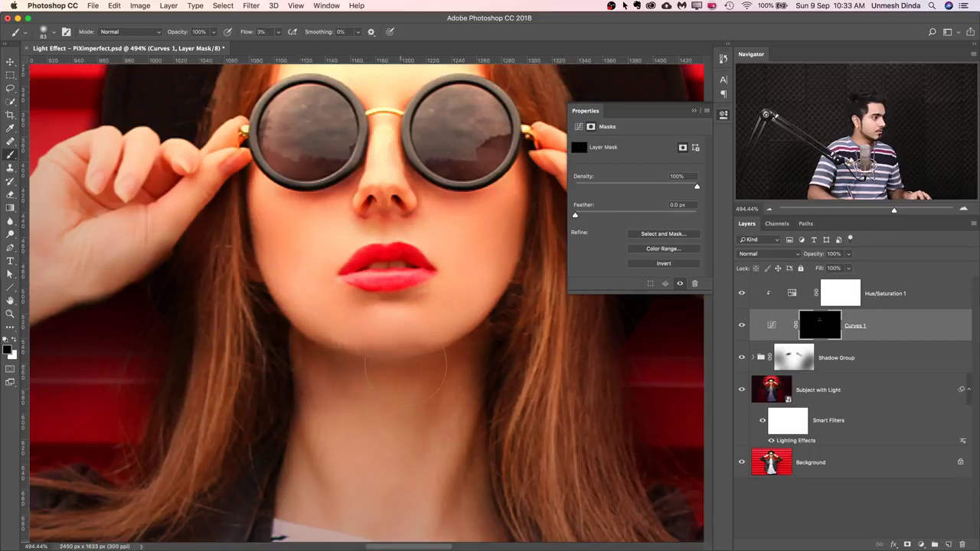
drag(292, 327, 298, 367)
mouse_move(458, 349)
mouse_down()
mouse_move(481, 386)
mouse_move(496, 346)
mouse_up()
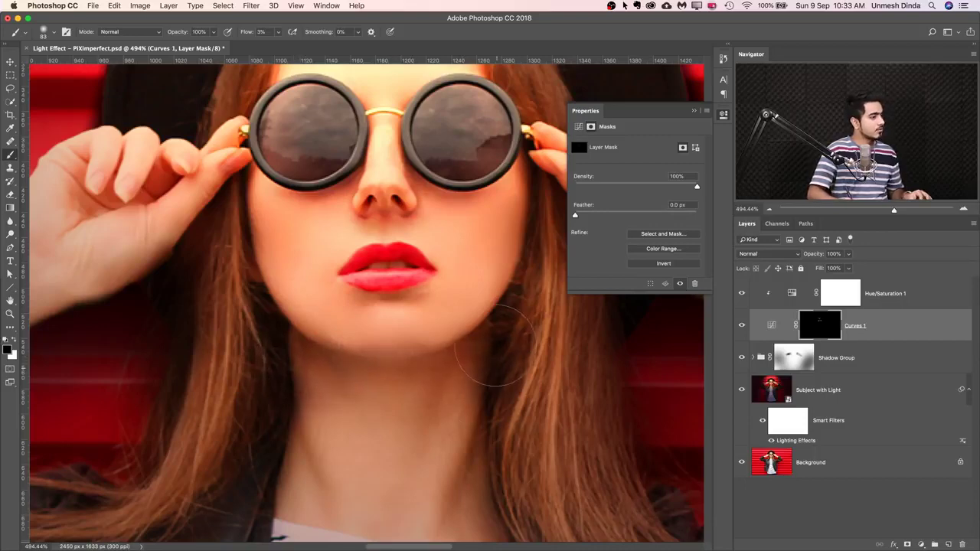
key(super+0)
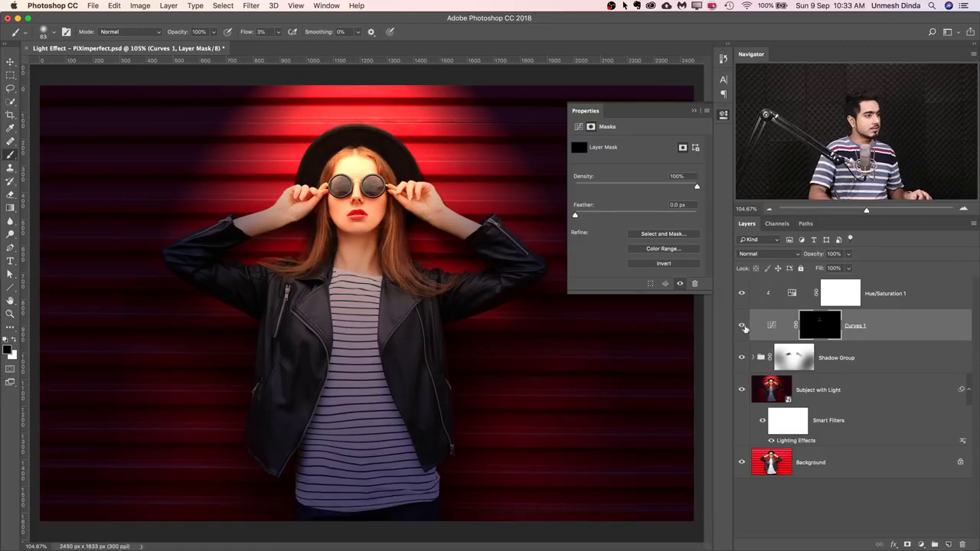
Deepen the shadow across the neck beneath the chin in white on the Curves 1 mask, using 42 and 50 px brushes at 3% flow.
mouse_move(326, 225)
mouse_down()
mouse_move(378, 206)
mouse_move(439, 234)
mouse_move(315, 253)
mouse_up()
drag(356, 332, 322, 334)
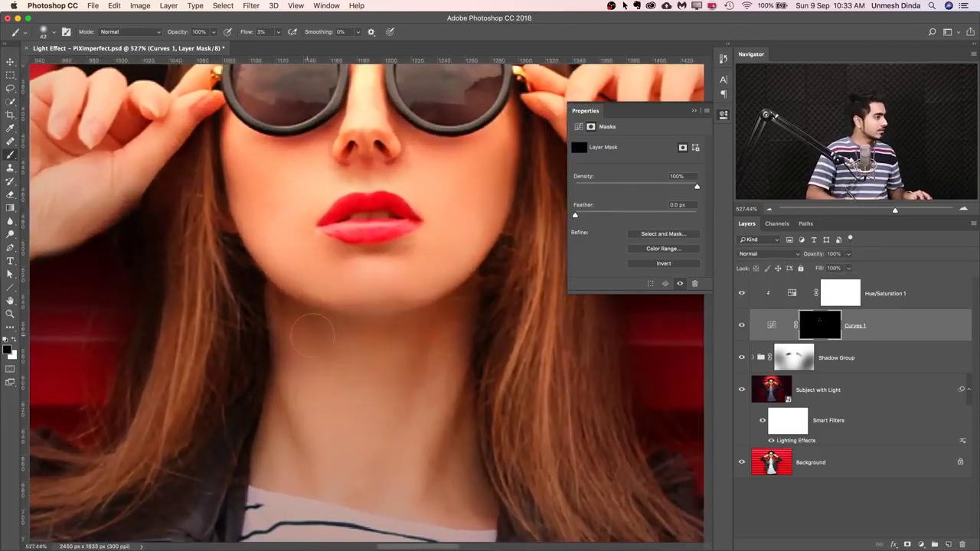
key(x)
drag(384, 343, 365, 354)
mouse_move(364, 389)
mouse_down()
mouse_move(377, 399)
mouse_move(399, 383)
mouse_up()
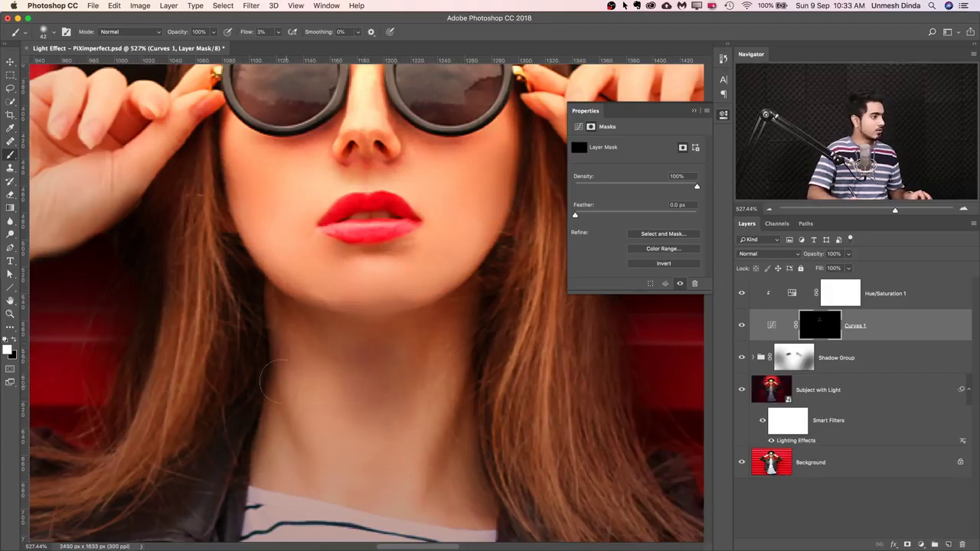
mouse_move(274, 380)
mouse_down()
mouse_move(332, 372)
mouse_move(352, 394)
mouse_move(295, 369)
mouse_move(297, 400)
mouse_move(469, 339)
mouse_move(428, 373)
mouse_move(300, 315)
mouse_move(373, 334)
mouse_move(309, 344)
mouse_move(340, 391)
mouse_up()
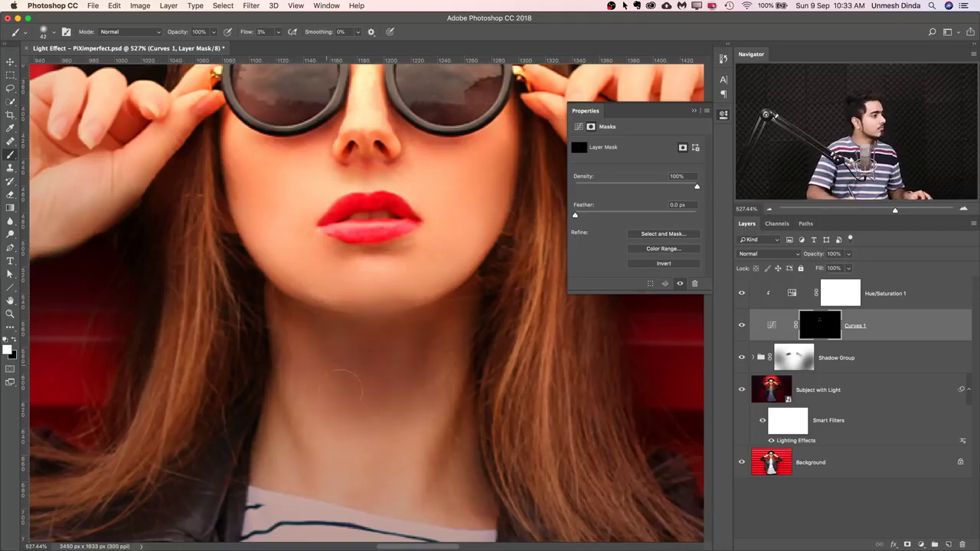
drag(470, 297, 396, 305)
drag(396, 306, 463, 301)
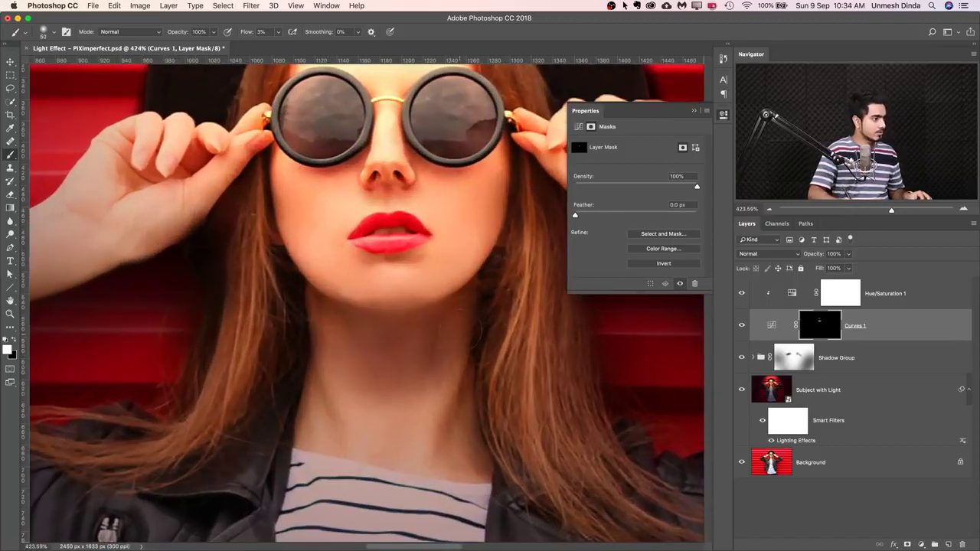
mouse_move(453, 307)
mouse_down()
mouse_move(459, 328)
mouse_move(416, 336)
mouse_move(502, 329)
mouse_up()
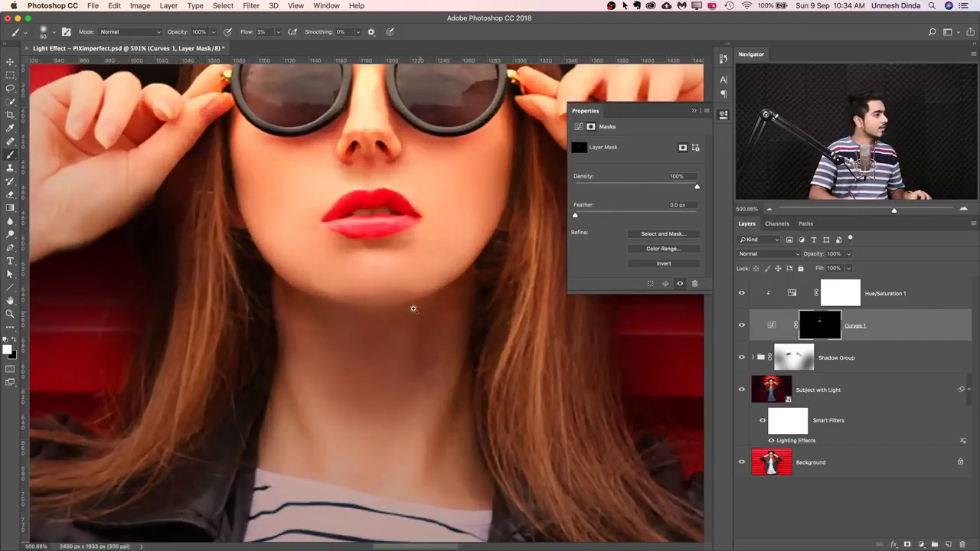
Darken both cheeks and the jaw along the sides of the face in white on the Curves 1 mask, using a 43 px brush.
drag(400, 308, 350, 415)
mouse_move(438, 295)
mouse_down()
mouse_move(427, 296)
mouse_move(453, 272)
mouse_up()
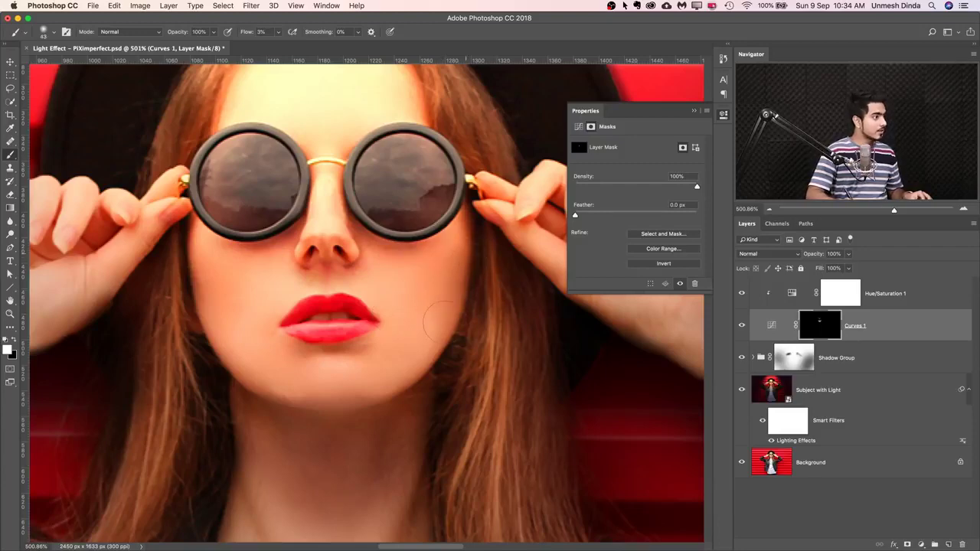
mouse_move(418, 325)
mouse_down()
mouse_move(428, 366)
mouse_move(443, 341)
mouse_up()
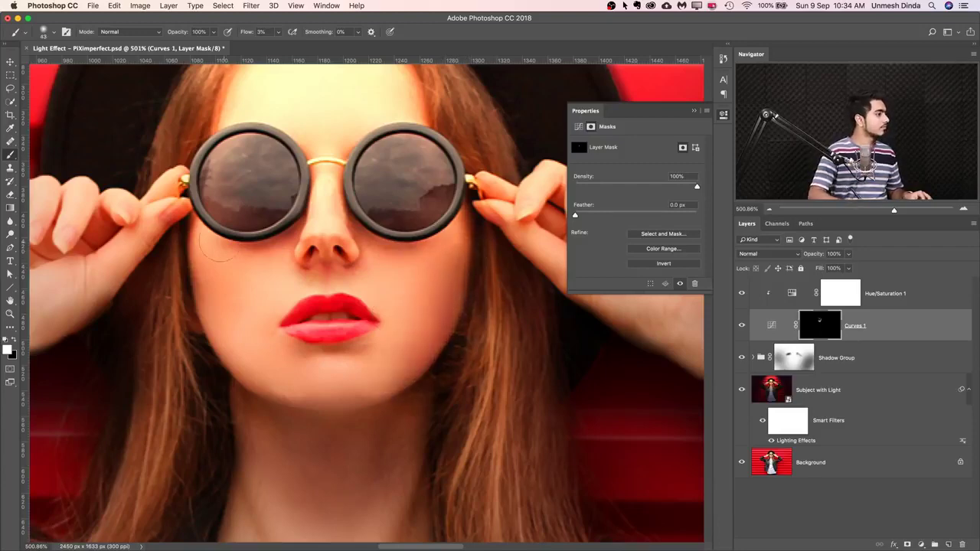
mouse_move(218, 248)
mouse_down()
mouse_move(209, 332)
mouse_move(245, 359)
mouse_move(201, 279)
mouse_up()
mouse_move(353, 288)
mouse_down()
mouse_move(297, 295)
mouse_move(315, 296)
mouse_up()
scroll(314, 295, up, 4)
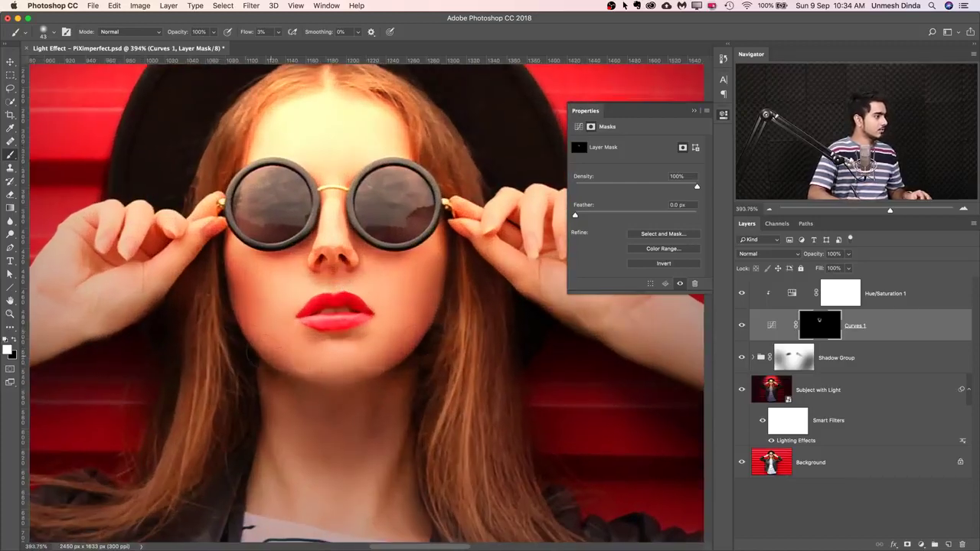
scroll(409, 350, down, 6)
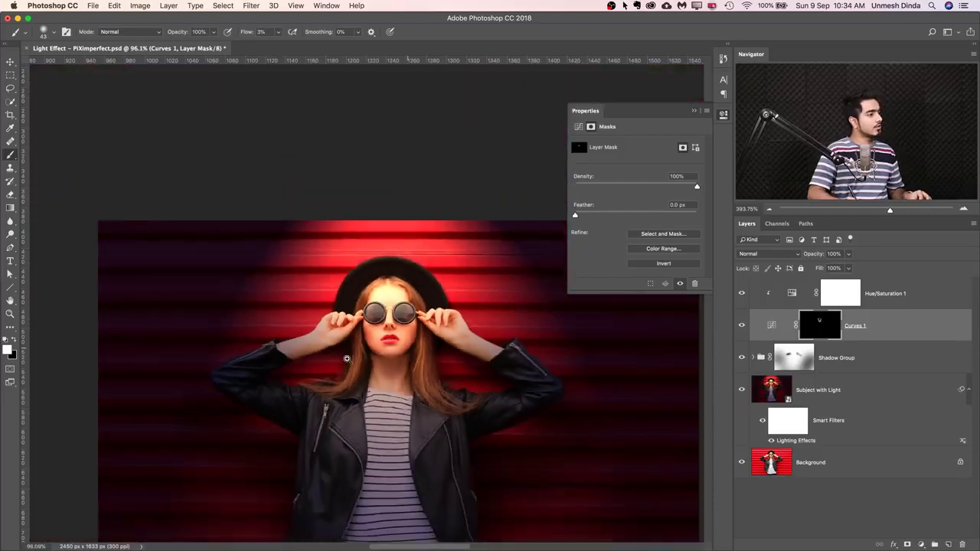
scroll(361, 244, up, 6)
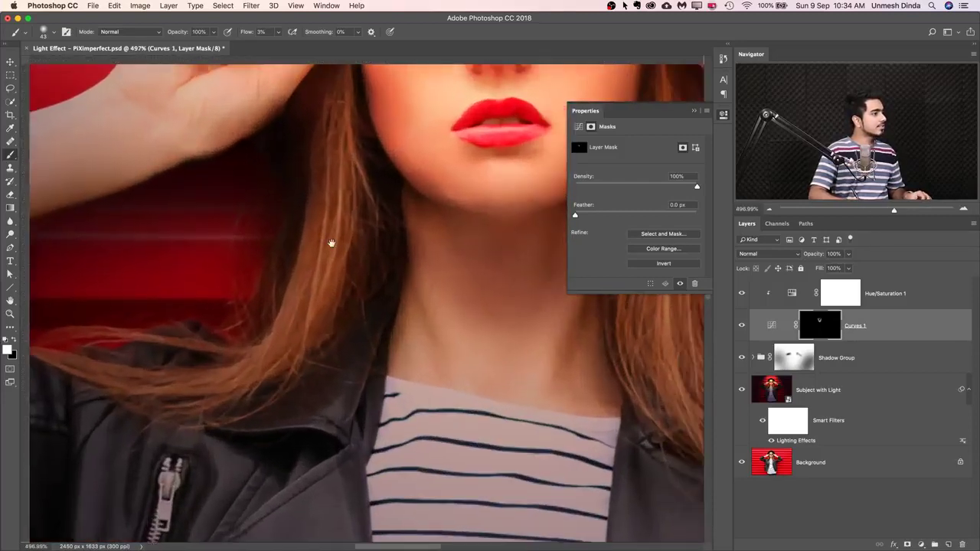
scroll(329, 245, down, 1)
scroll(389, 267, up, 1)
drag(442, 231, 365, 264)
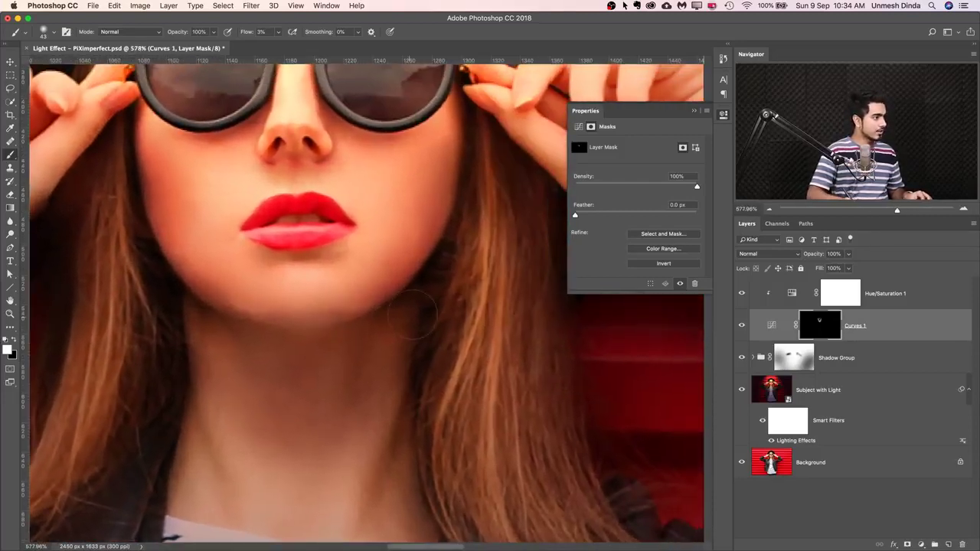
Refine the jaw edge on the Curves 1 mask, painting in white at 43 px and in black with 15 and 32 px brushes.
drag(409, 316, 367, 323)
key(x)
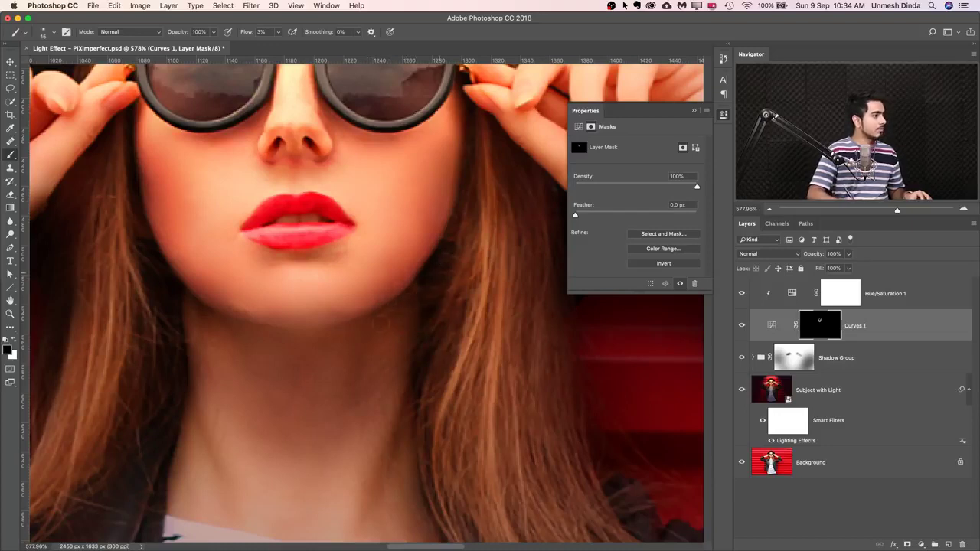
drag(408, 290, 422, 291)
scroll(336, 258, down, 3)
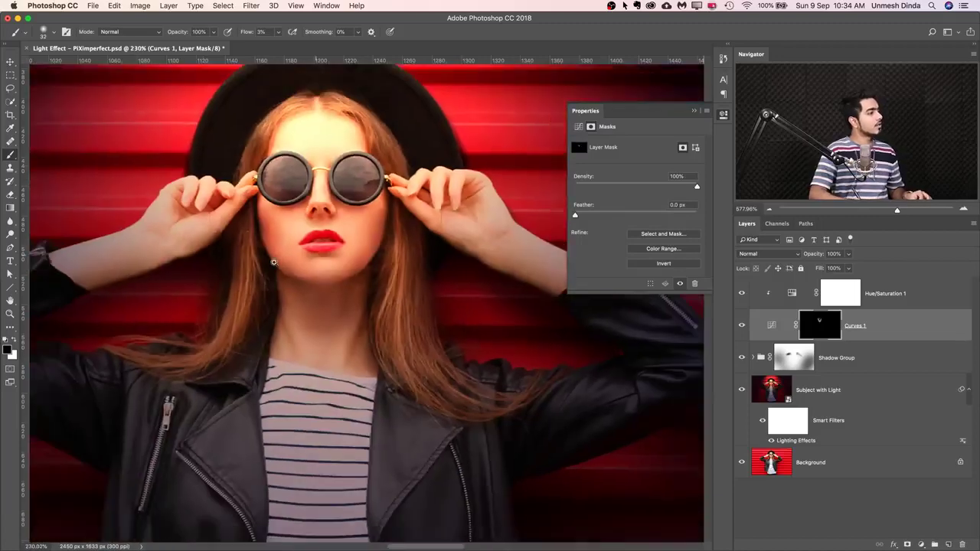
drag(274, 262, 246, 260)
drag(314, 210, 308, 263)
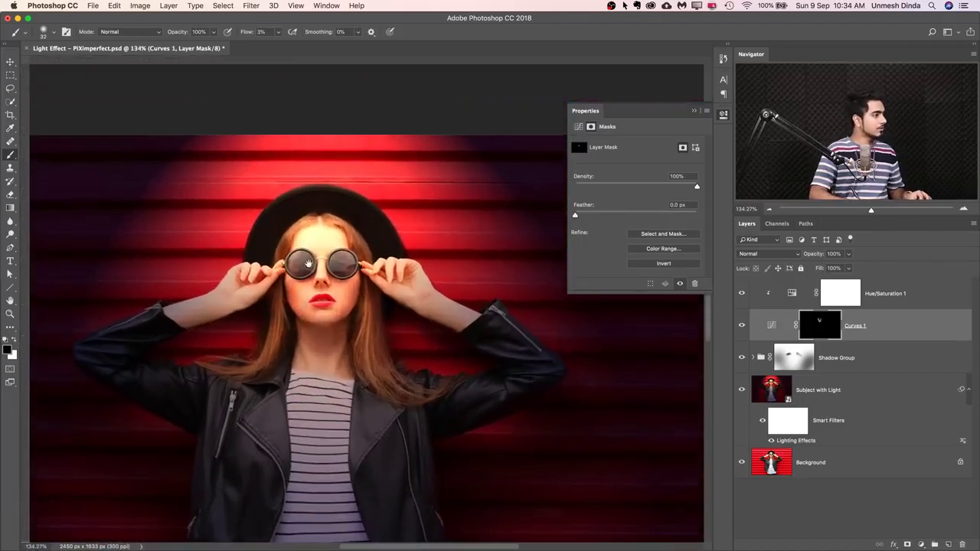
Soften the chin and lower face in black with 74 and 85 px brushes, and compare the image with Curves 1 hidden and shown.
scroll(307, 263, up, 4)
drag(306, 329, 340, 329)
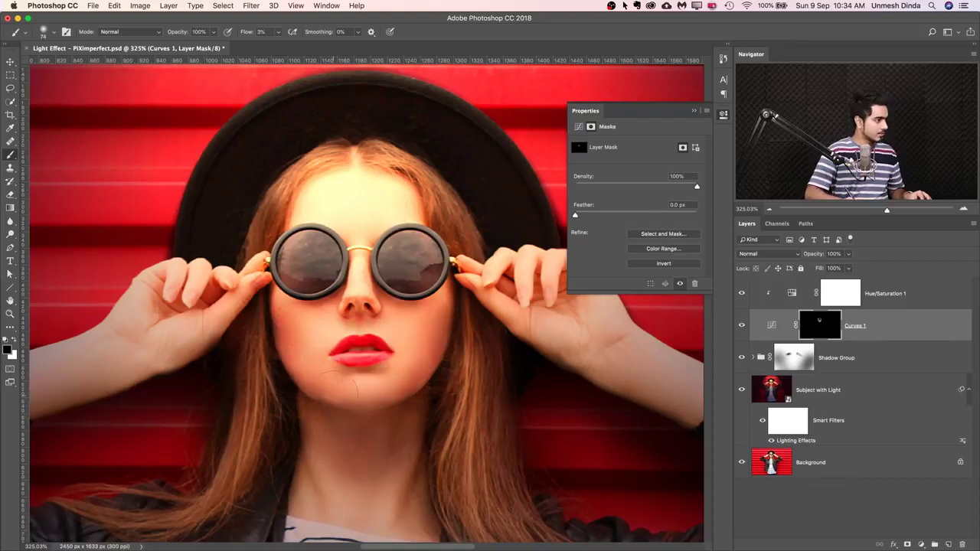
drag(354, 387, 304, 392)
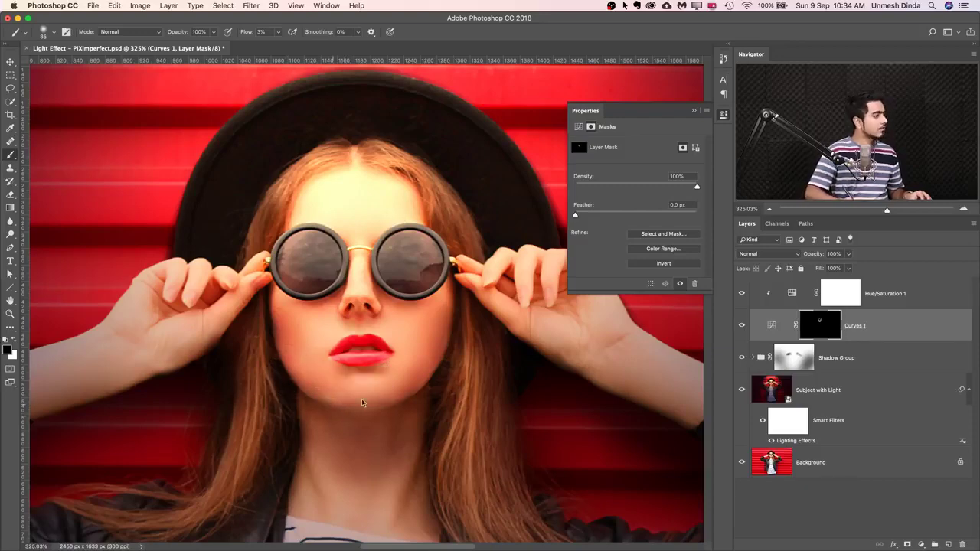
scroll(367, 398, down, 6)
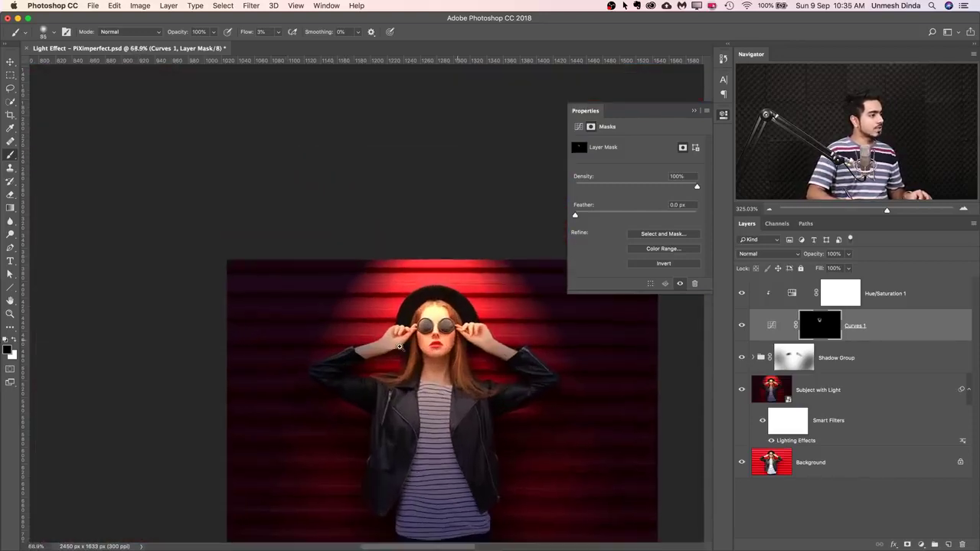
scroll(399, 346, down, 1)
click(741, 331)
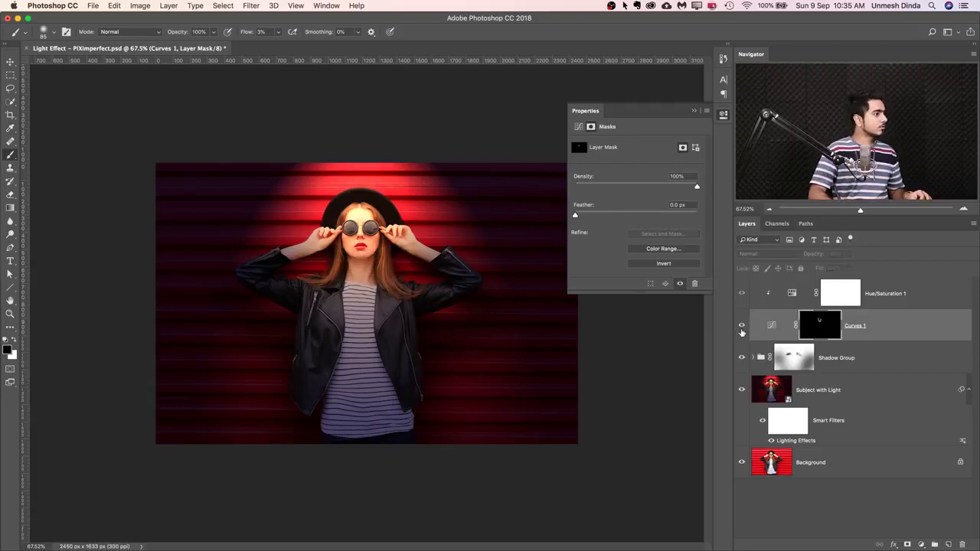
click(741, 329)
Balance the shading on both cheeks and the chin on the Curves 1 mask, alternating white and black with a 62 px brush.
scroll(377, 229, up, 6)
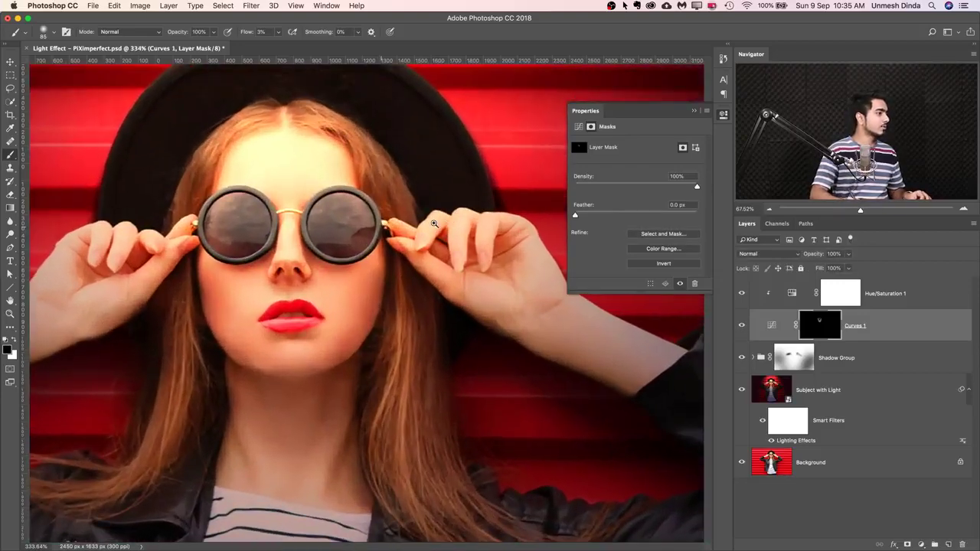
scroll(337, 286, up, 1)
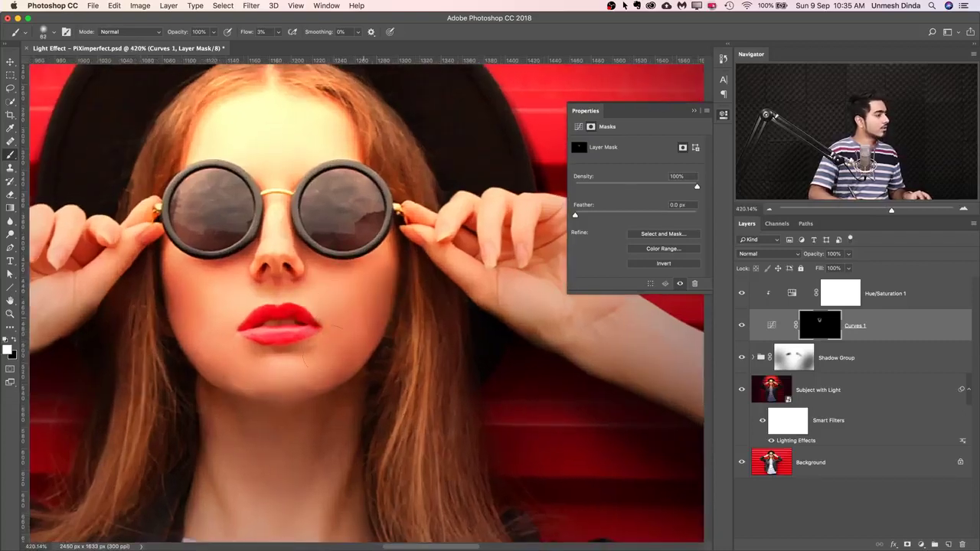
key(x)
key(x)
key(x)
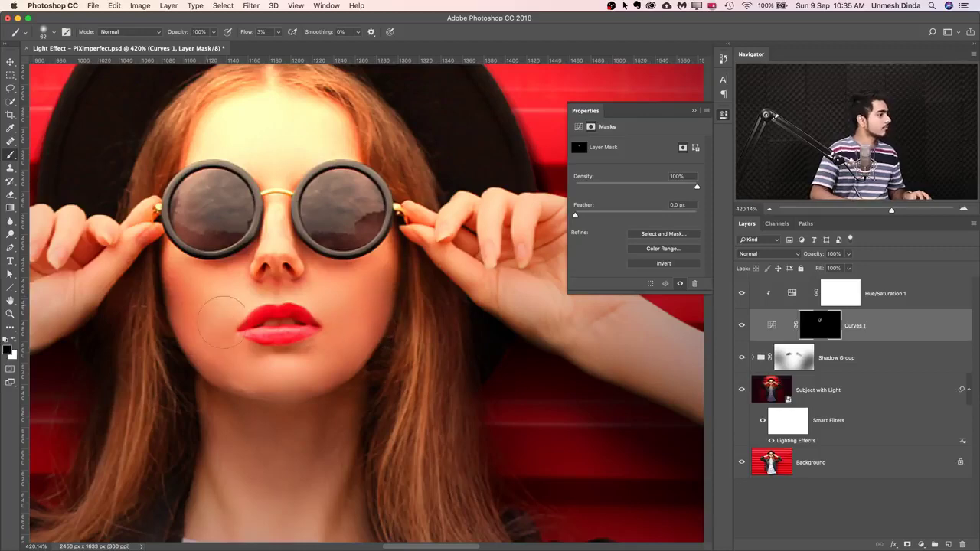
scroll(335, 321, down, 10)
scroll(333, 309, up, 3)
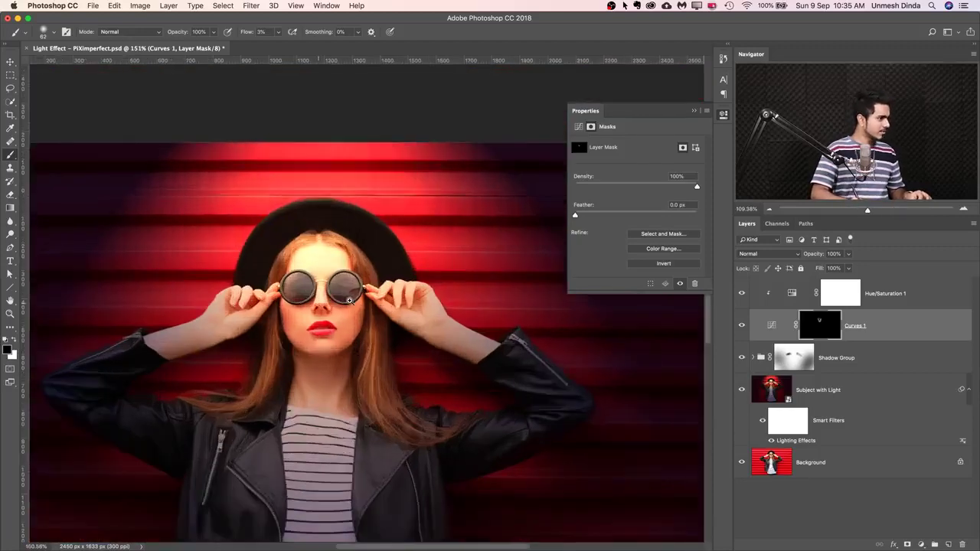
scroll(359, 341, up, 3)
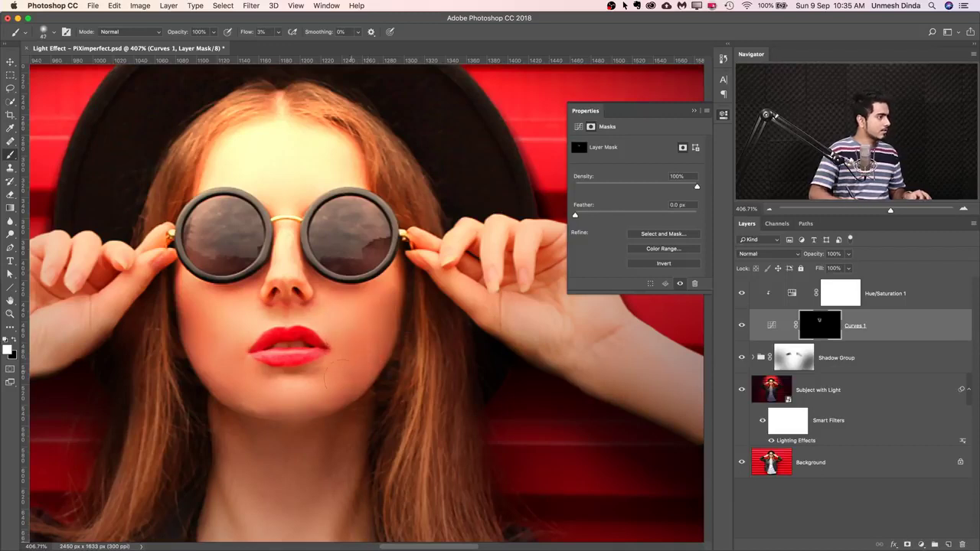
Refine the cheek shadows beside the mouth on the Curves 1 mask, alternating white and black with 47 and 55 px brushes.
key(x)
drag(340, 319, 355, 318)
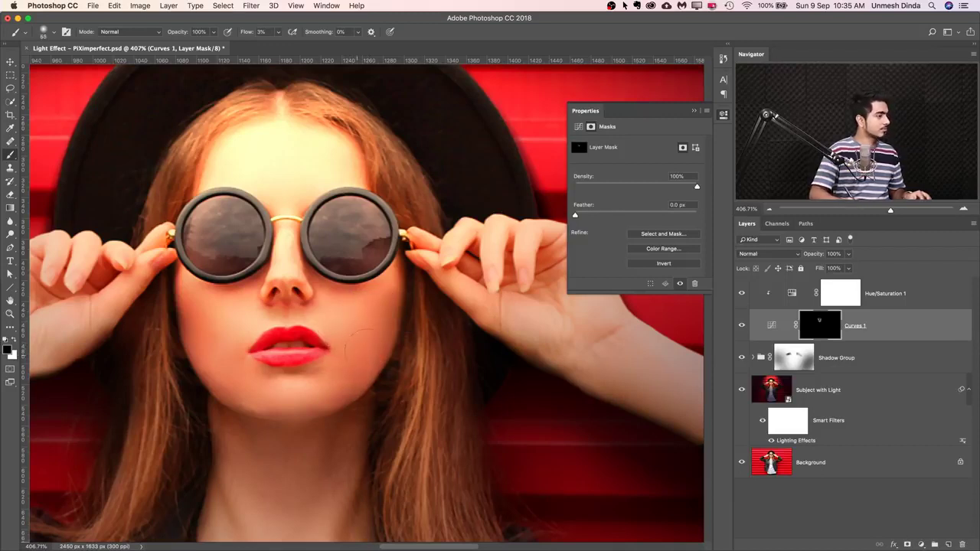
key(x)
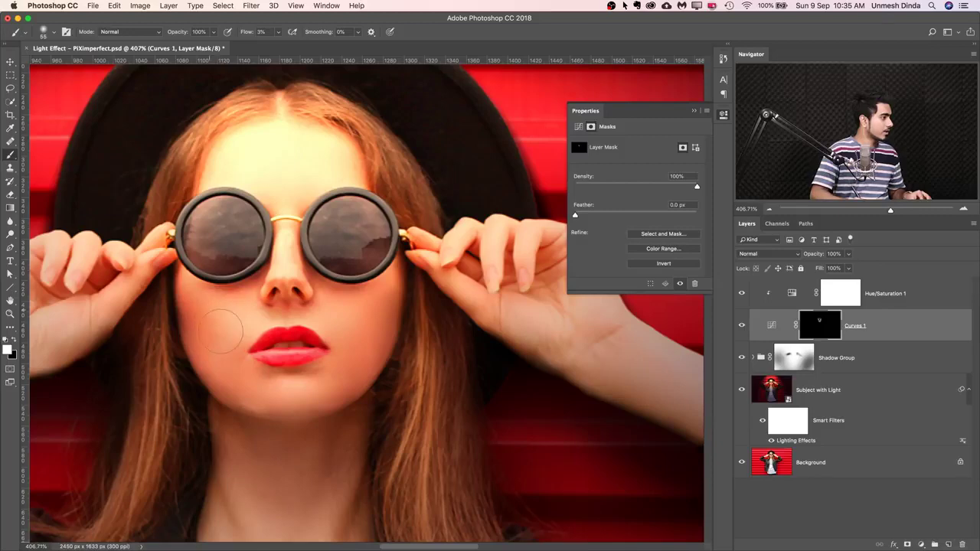
key(x)
scroll(335, 322, down, 3)
scroll(335, 323, down, 2)
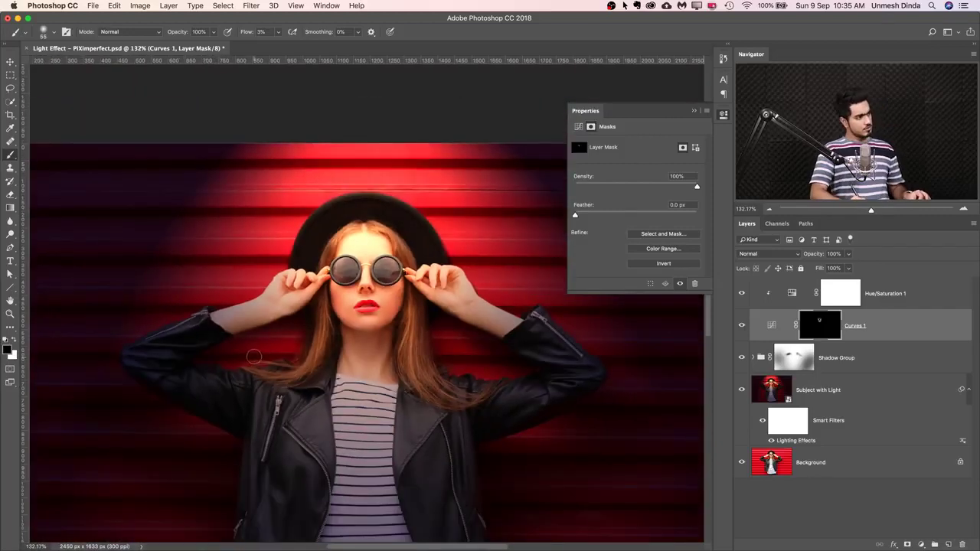
Blend the nose, cheeks and neck on the Curves 1 mask, mainly in black, using 45, 74 and 105 px brushes at 3% flow.
scroll(328, 289, up, 4)
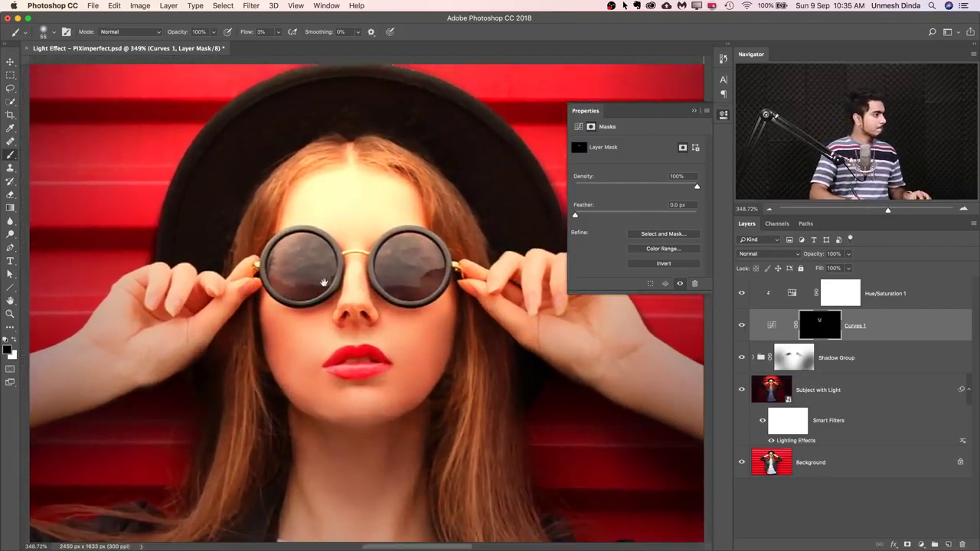
key(x)
mouse_move(275, 218)
mouse_down()
mouse_move(297, 192)
mouse_move(275, 207)
mouse_up()
key(x)
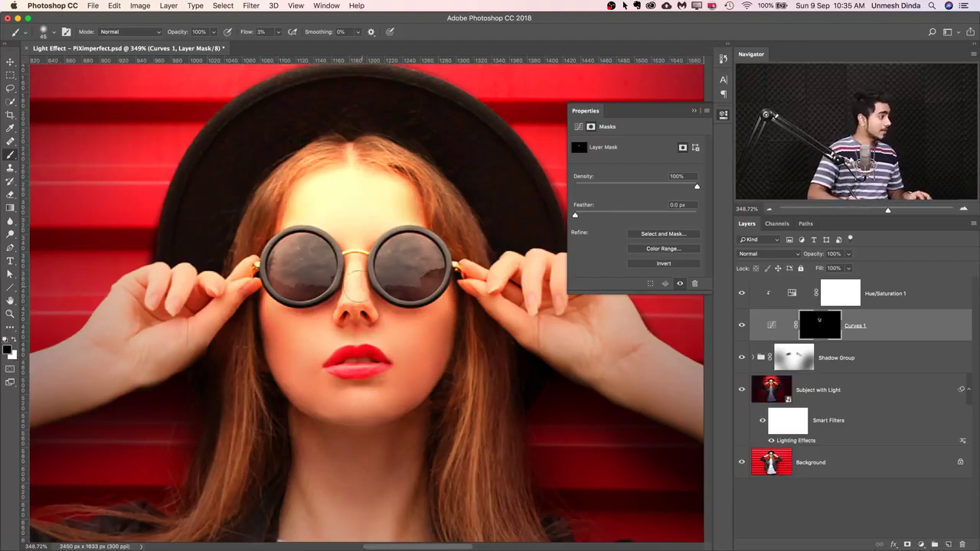
drag(306, 335, 325, 335)
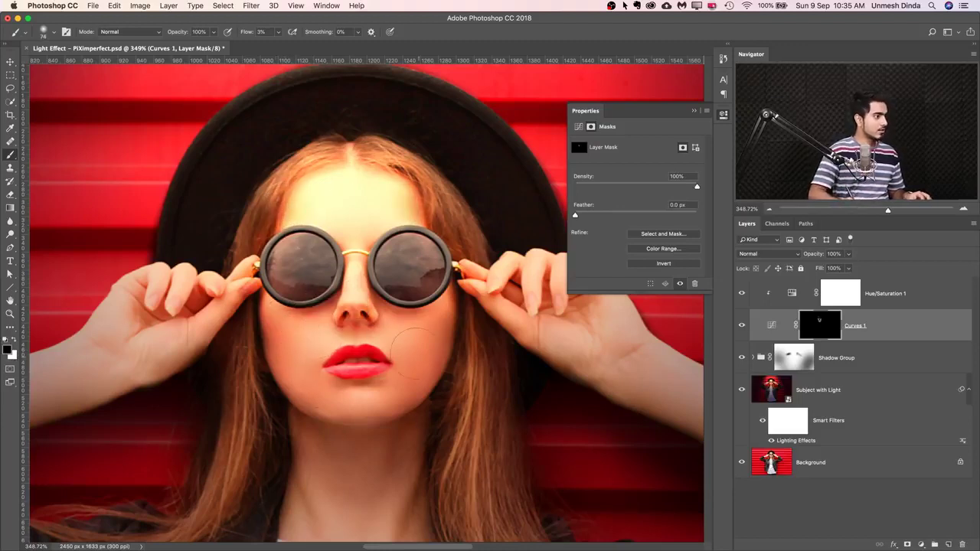
mouse_move(389, 379)
mouse_down()
mouse_move(405, 349)
mouse_move(361, 323)
mouse_move(344, 349)
mouse_up()
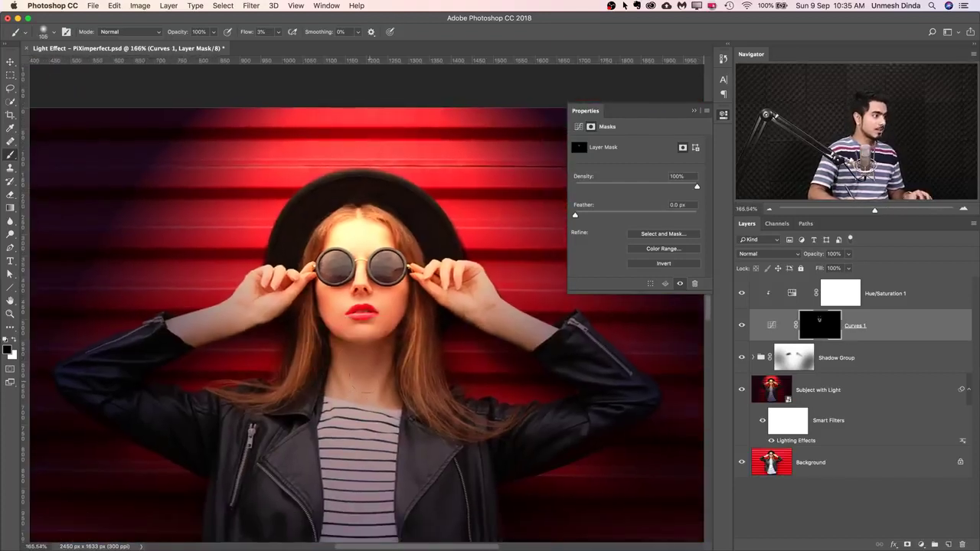
key(x)
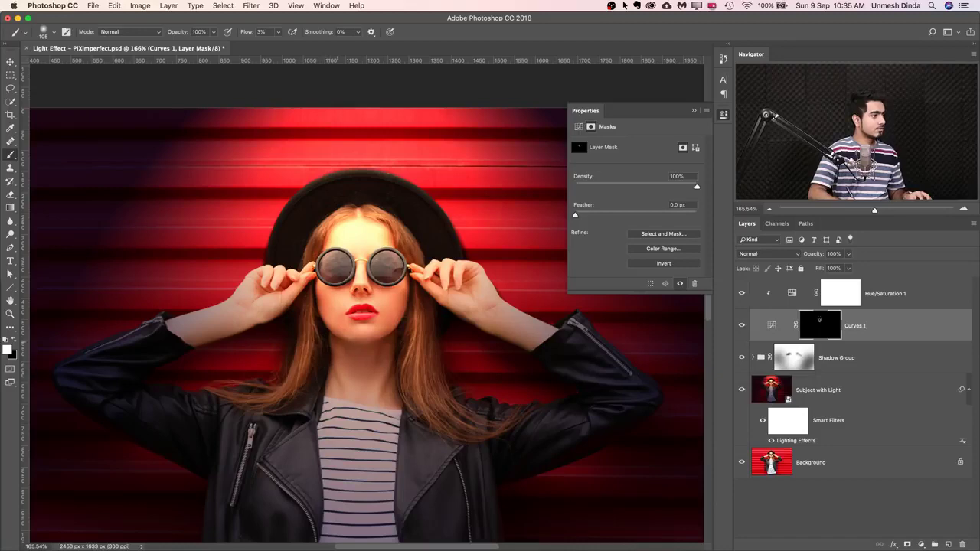
Paint shadows on the raised hands and forearms in white on the Curves 1 mask, using a 38 px brush at 3% flow.
scroll(360, 268, down, 3)
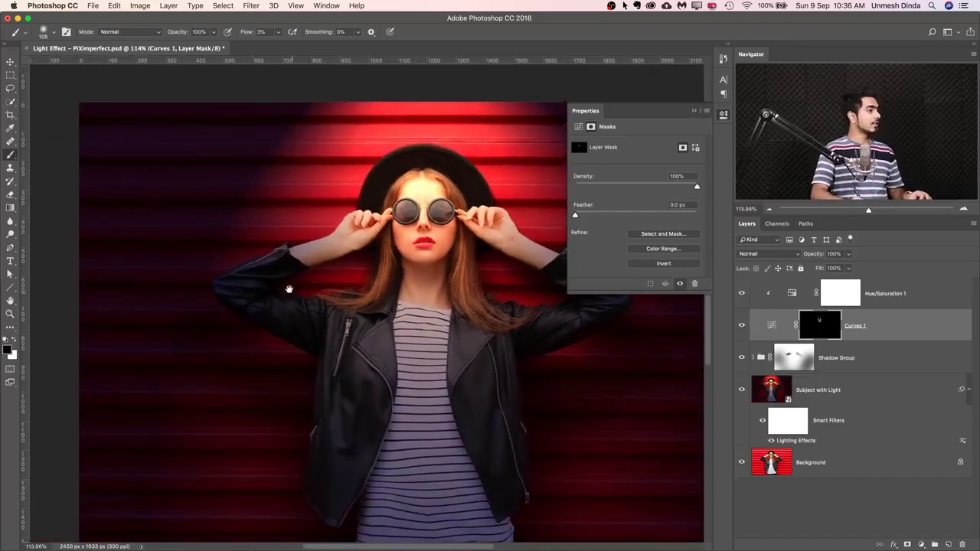
scroll(321, 249, up, 5)
drag(339, 278, 335, 280)
mouse_move(336, 315)
mouse_down()
mouse_move(411, 285)
mouse_move(398, 243)
mouse_move(446, 229)
mouse_up()
scroll(446, 229, down, 5)
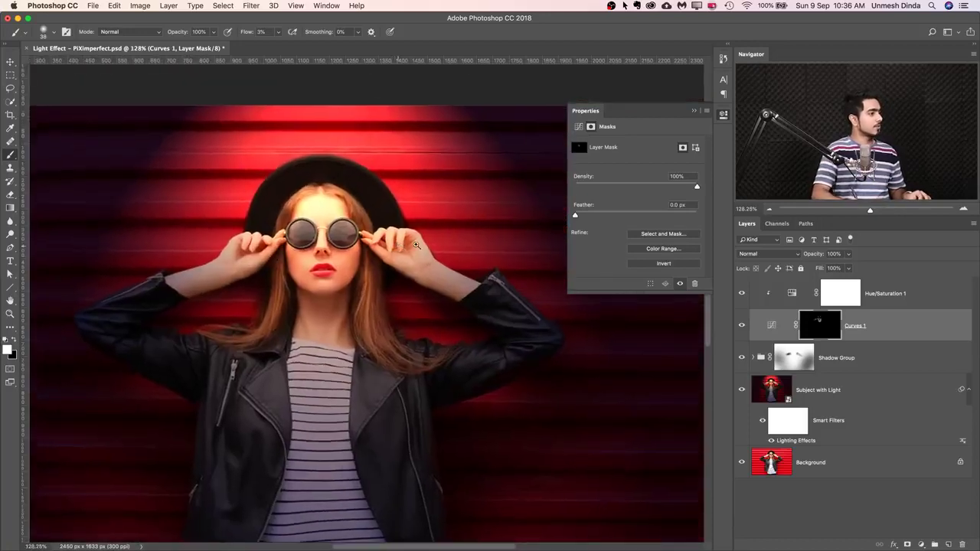
scroll(449, 257, up, 5)
drag(359, 268, 548, 364)
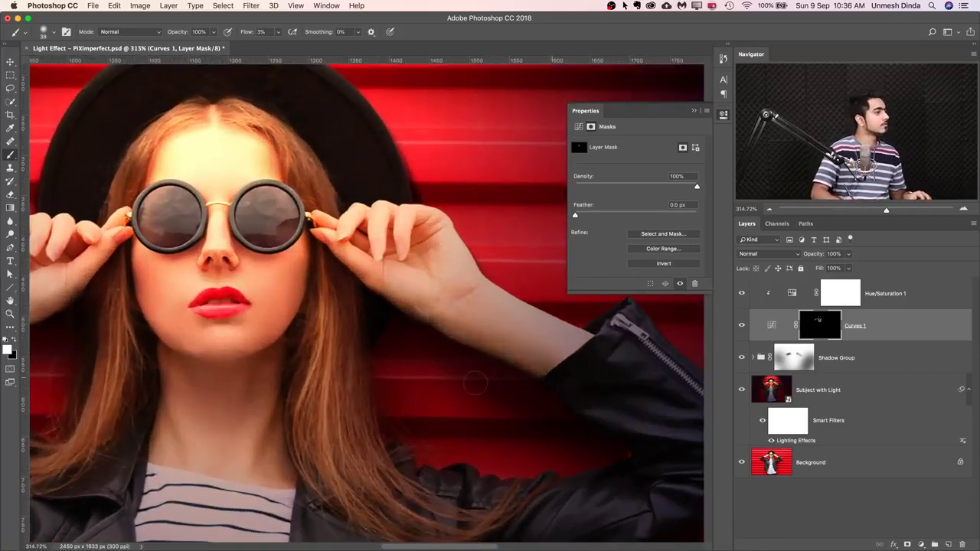
mouse_move(418, 256)
mouse_down()
mouse_move(450, 264)
mouse_move(384, 267)
mouse_up()
scroll(384, 266, up, 1)
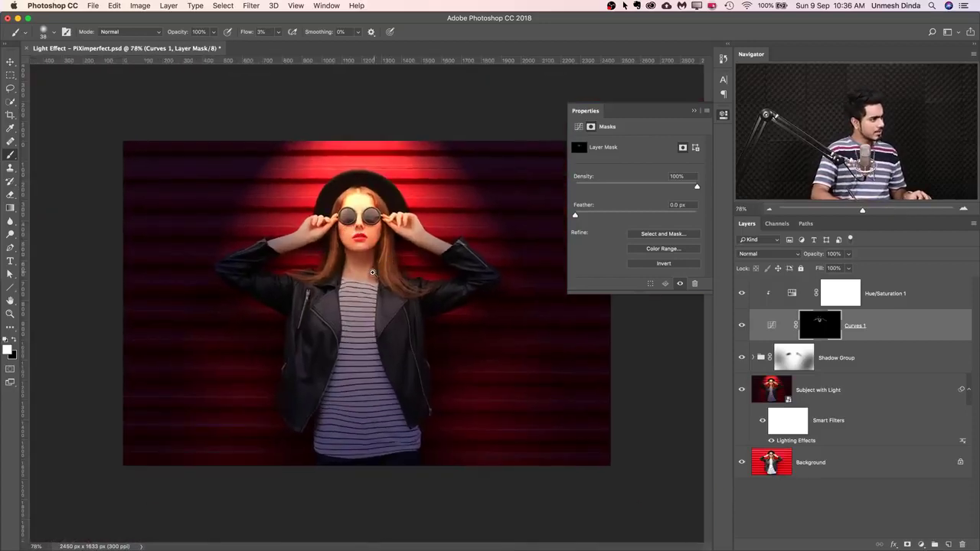
Darken the lower part of the striped shirt in white on the Curves 1 mask, using 247 and 208 px brushes at 3% flow.
scroll(348, 269, up, 5)
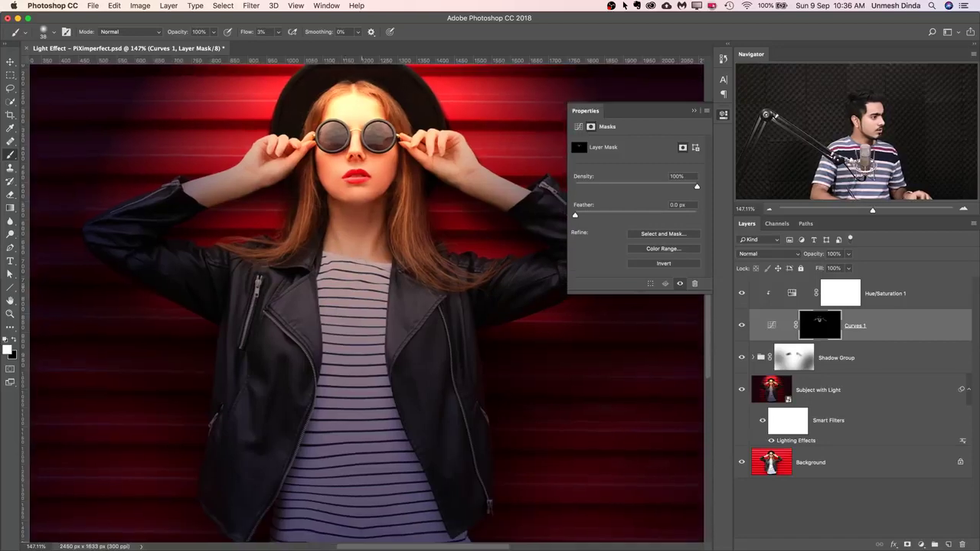
scroll(363, 294, down, 3)
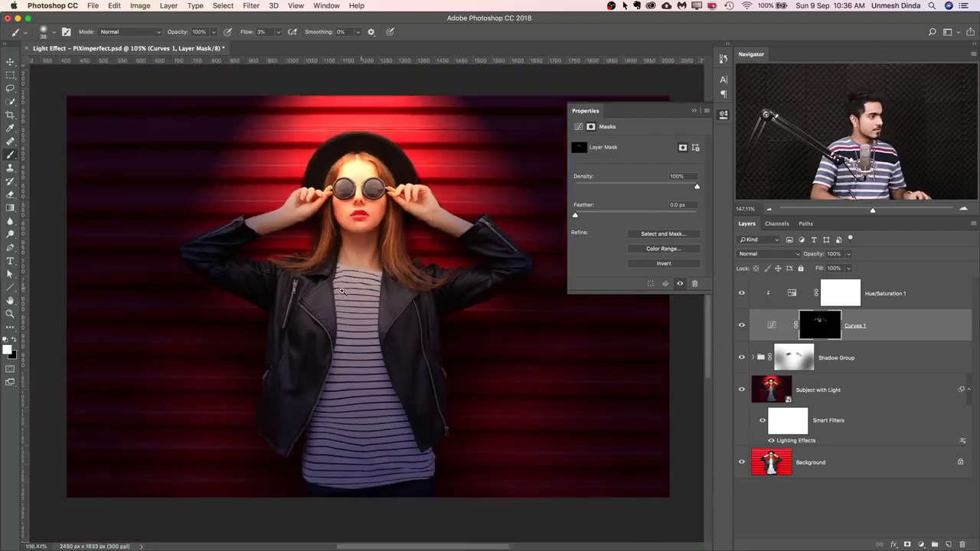
scroll(338, 317, up, 3)
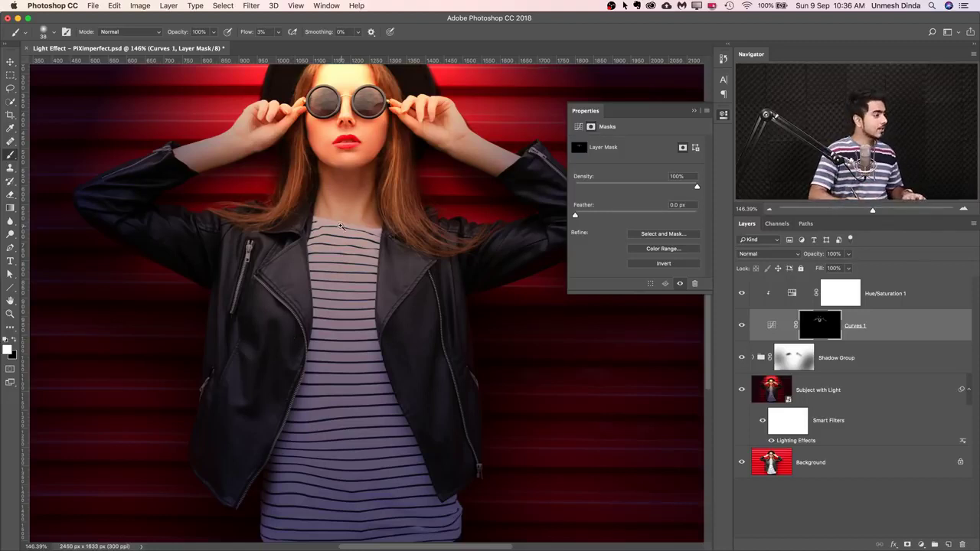
scroll(341, 226, down, 3)
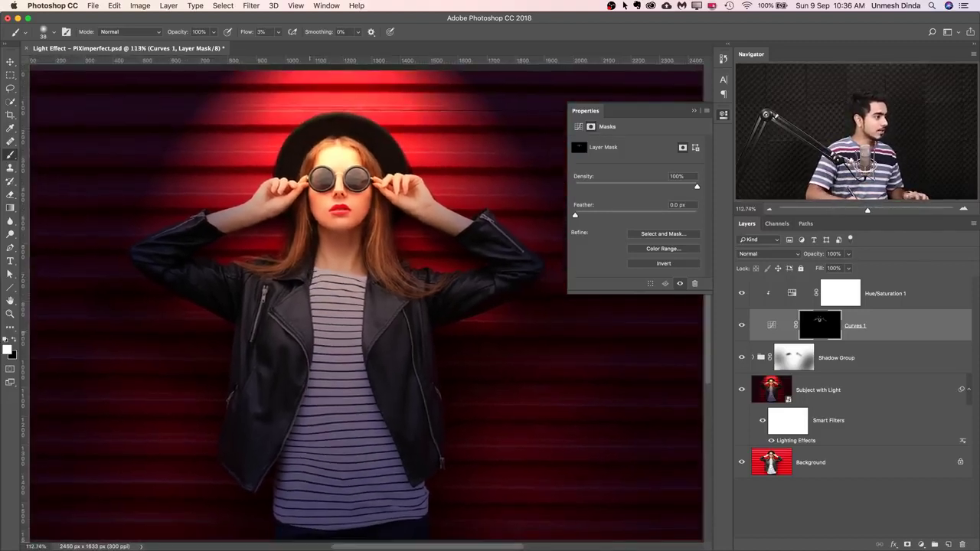
drag(310, 331, 342, 330)
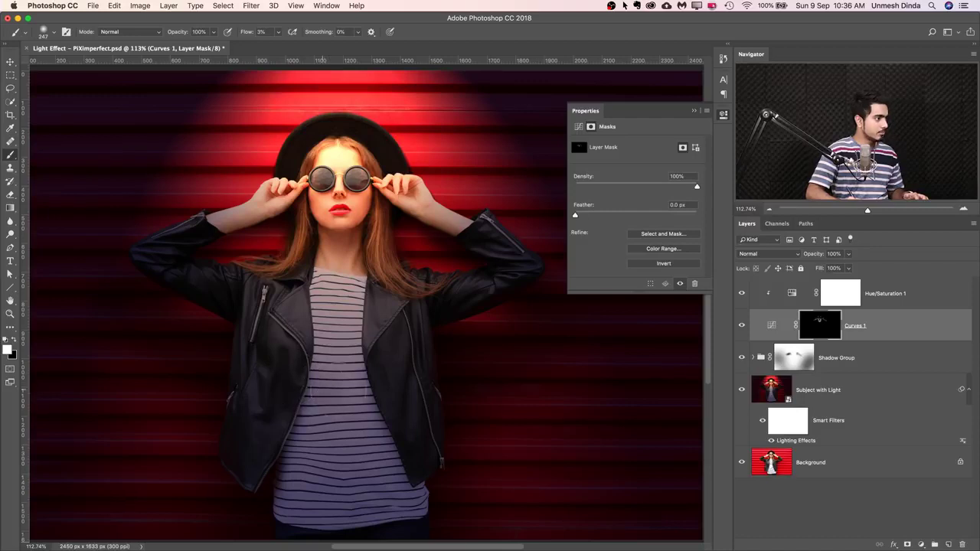
drag(322, 390, 327, 375)
drag(386, 378, 380, 377)
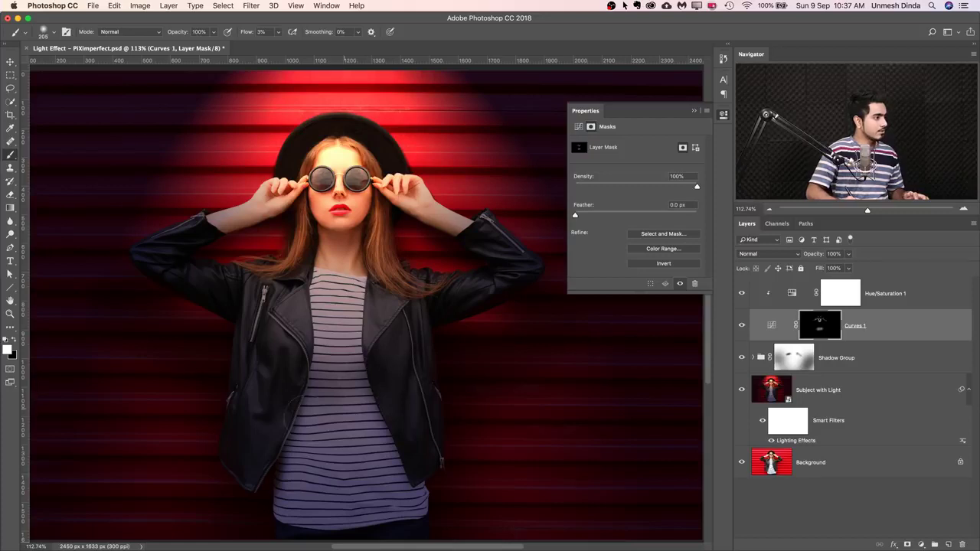
drag(314, 416, 365, 424)
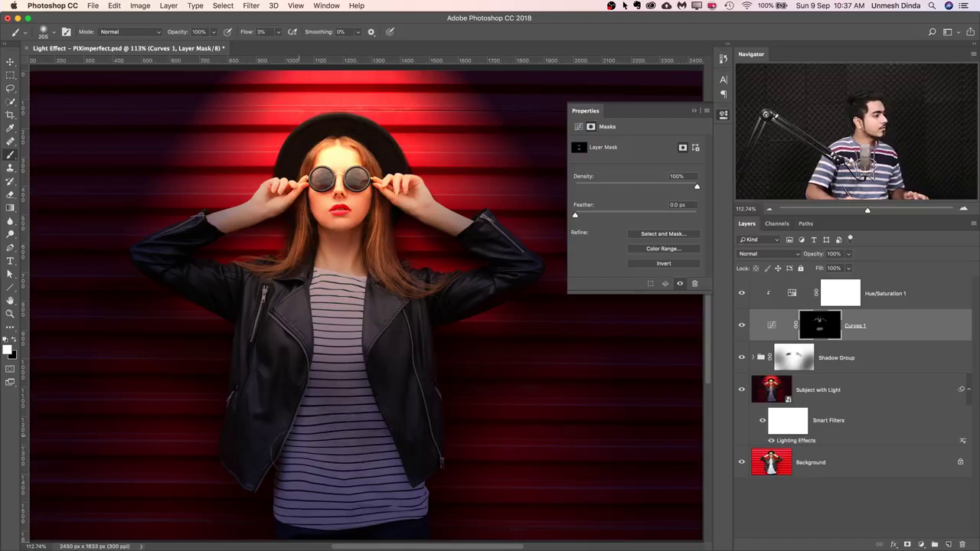
drag(444, 350, 370, 360)
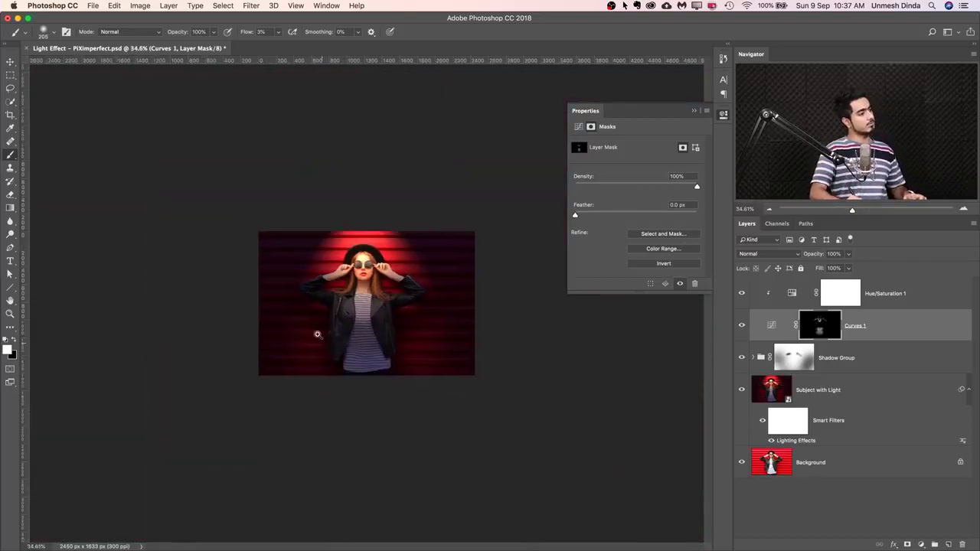
Blend the shading on the shirt and jacket in black on the Curves 1 mask, using a 270 px brush.
drag(314, 300, 328, 271)
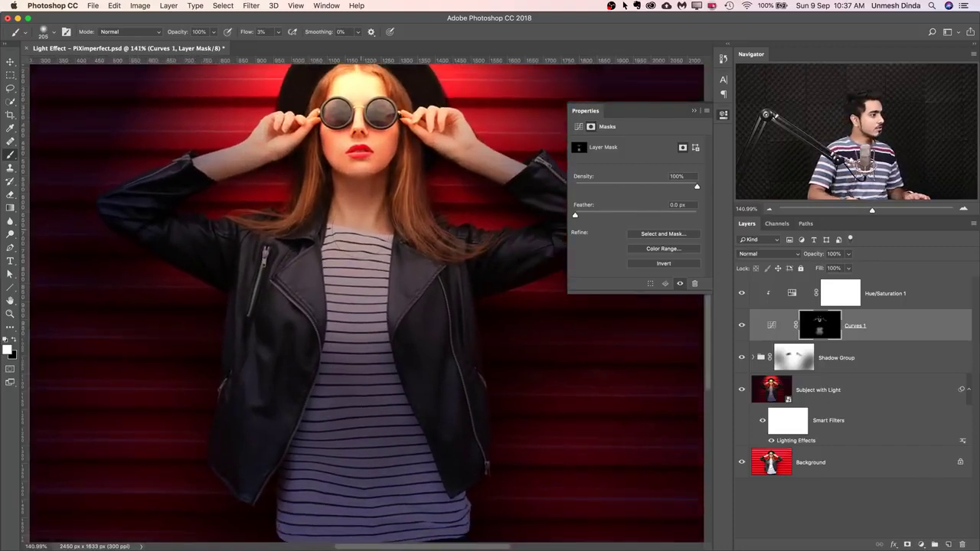
drag(354, 305, 367, 305)
key(x)
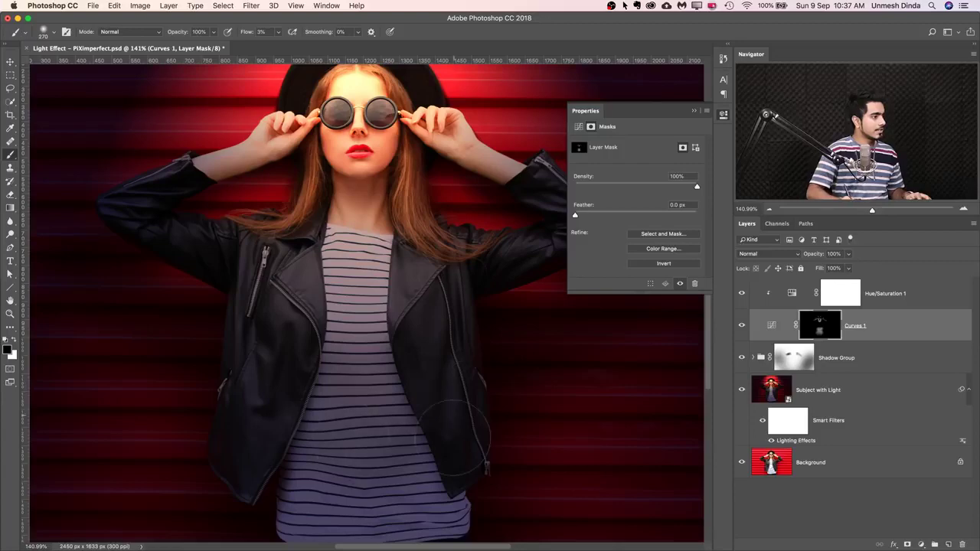
drag(415, 378, 369, 375)
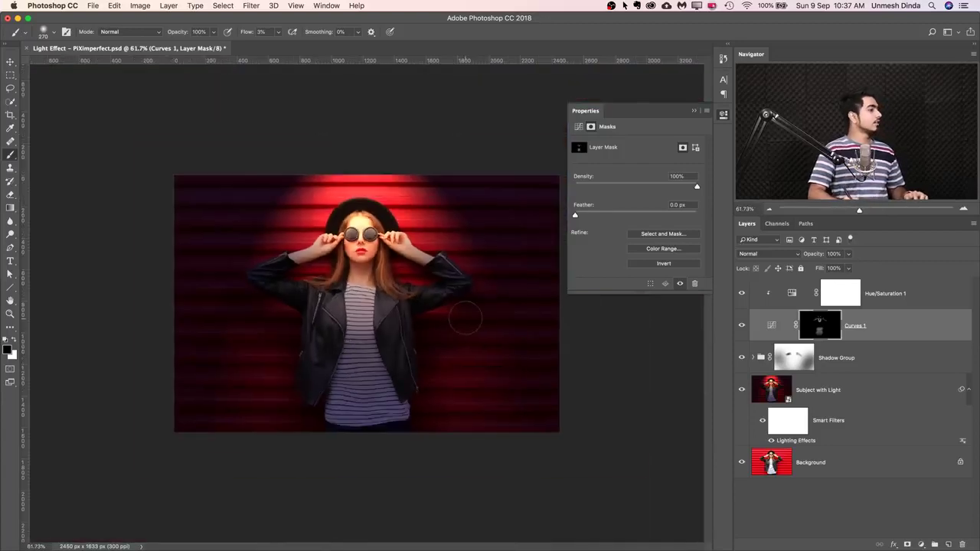
Touch up the shading across the lapel and upper shirt in black on the Curves 1 mask with a 270 px brush.
drag(321, 289, 374, 286)
key(super+0)
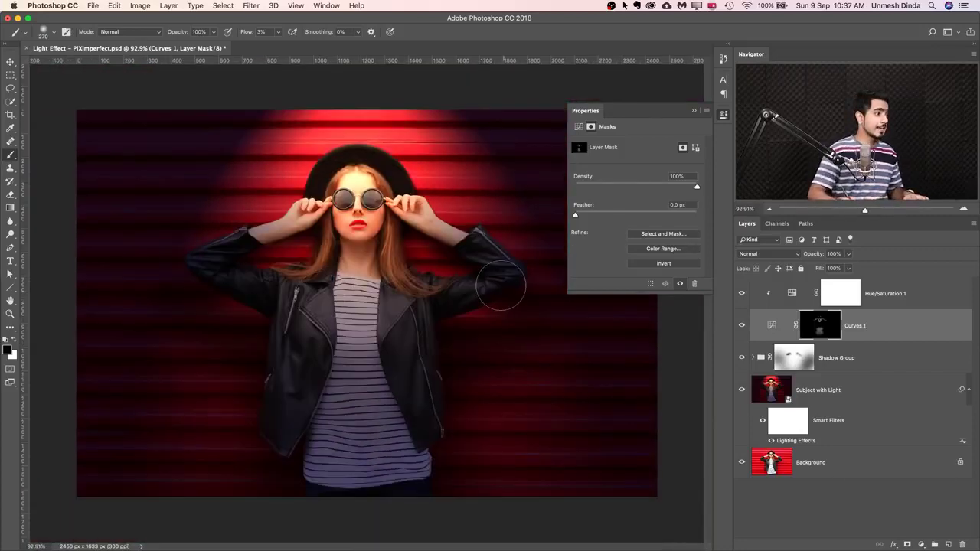
Add a Curves adjustment layer above Hue/Saturation 1 and raise its RGB curve steeply to brighten the whole image.
click(903, 302)
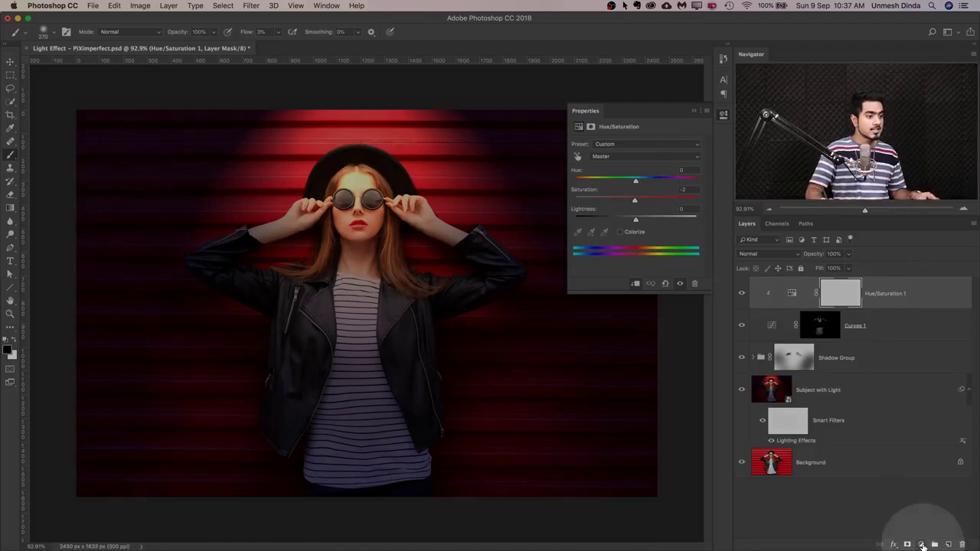
click(921, 545)
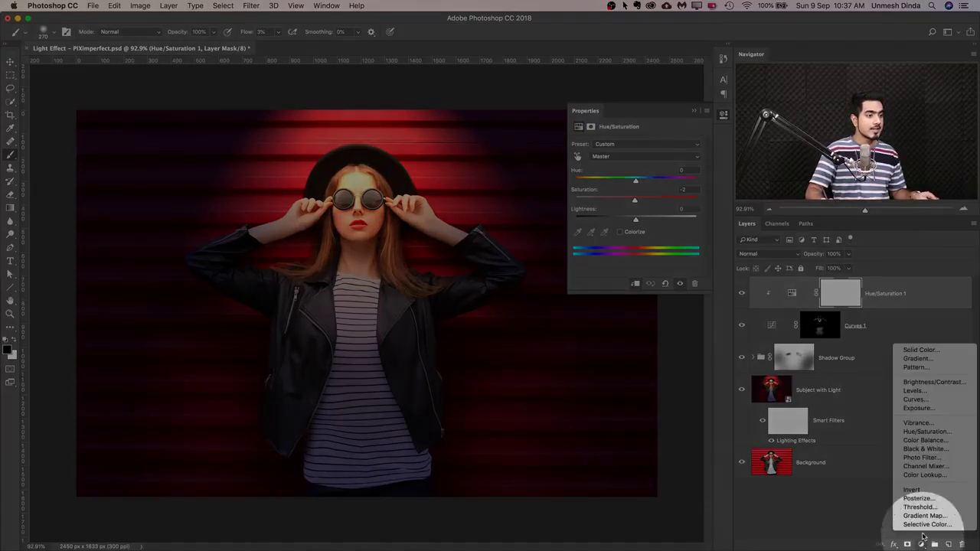
click(925, 402)
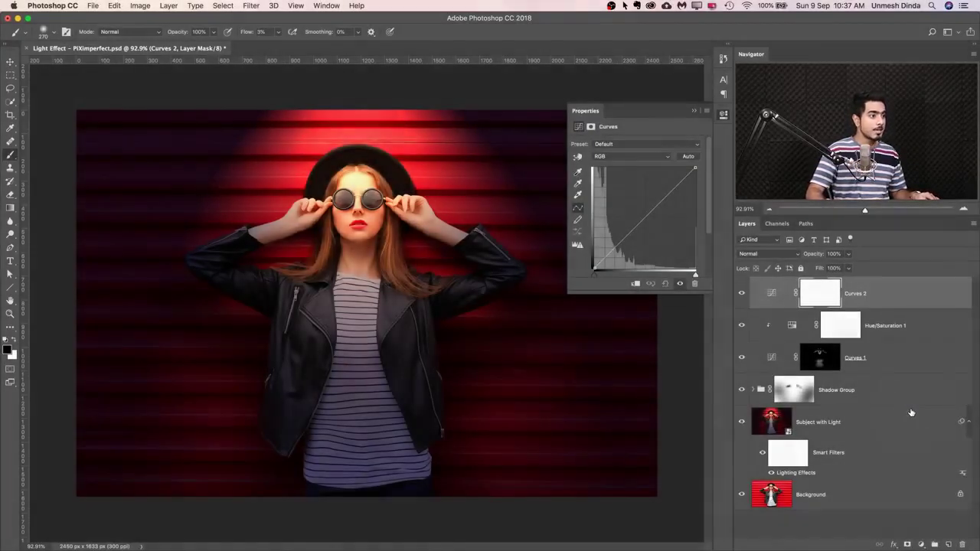
drag(646, 217, 630, 178)
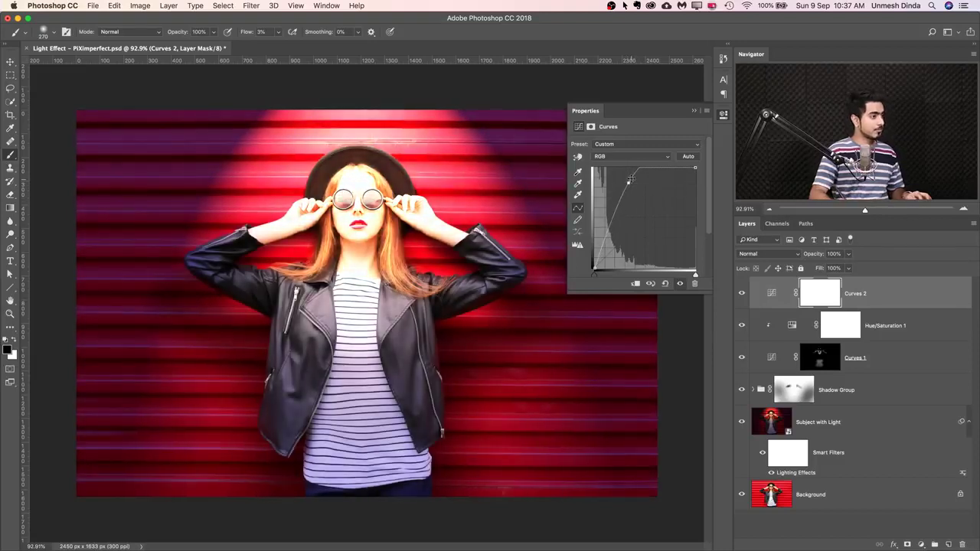
Set Blend If on Curves 2 so the underlying layer's black slider is split at 6 / 90, keeping the shadows dark.
double_click(944, 301)
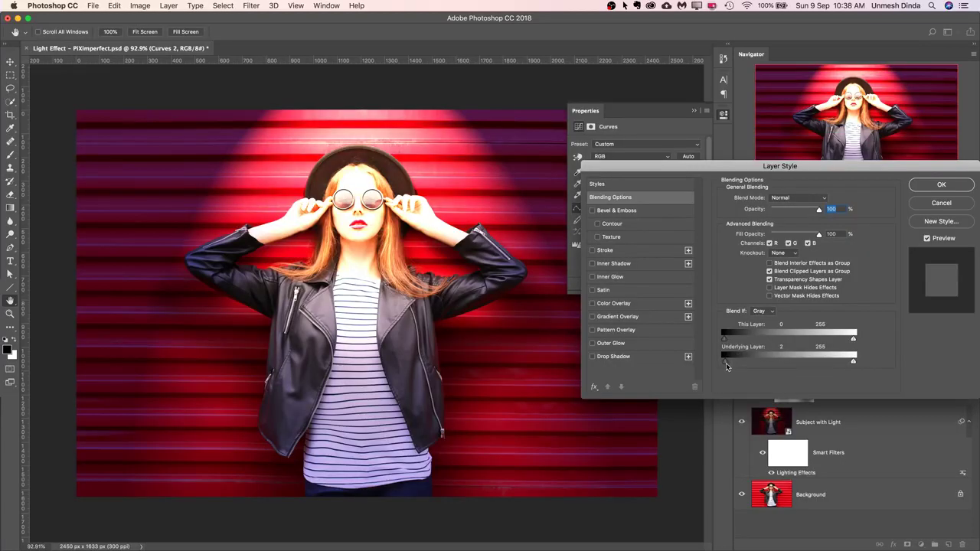
mouse_move(726, 367)
mouse_down()
mouse_move(748, 369)
mouse_move(736, 367)
mouse_up()
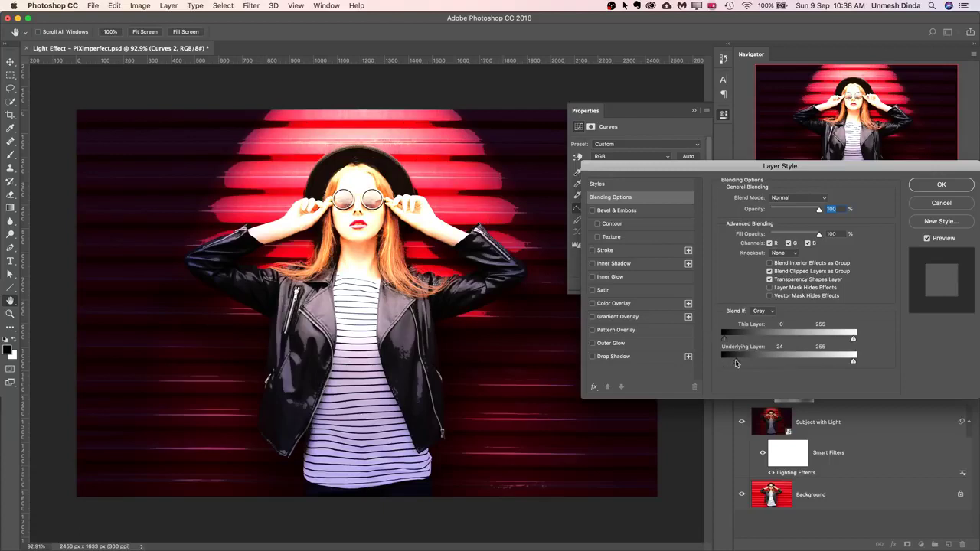
drag(735, 363, 731, 365)
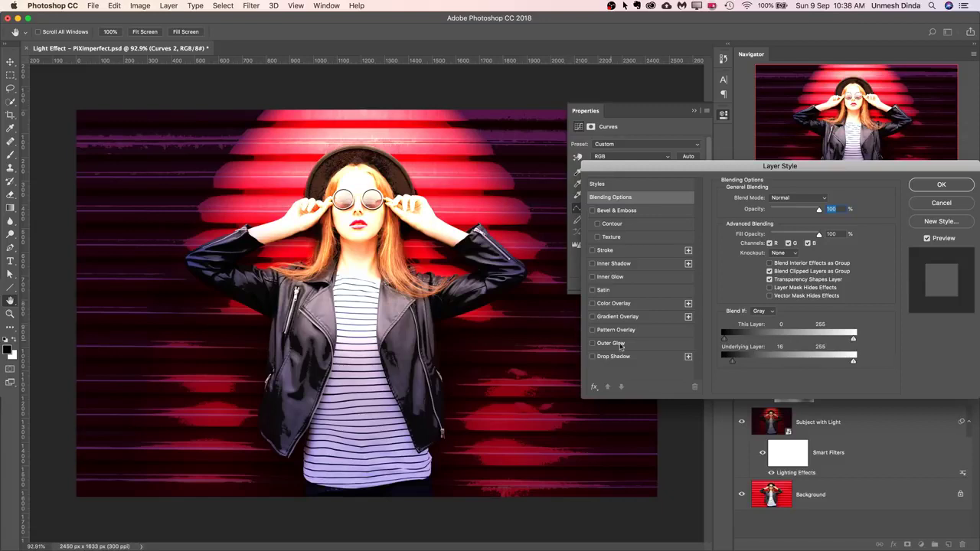
key(alt)
mouse_move(733, 365)
mouse_down()
mouse_move(769, 365)
mouse_move(726, 365)
mouse_up()
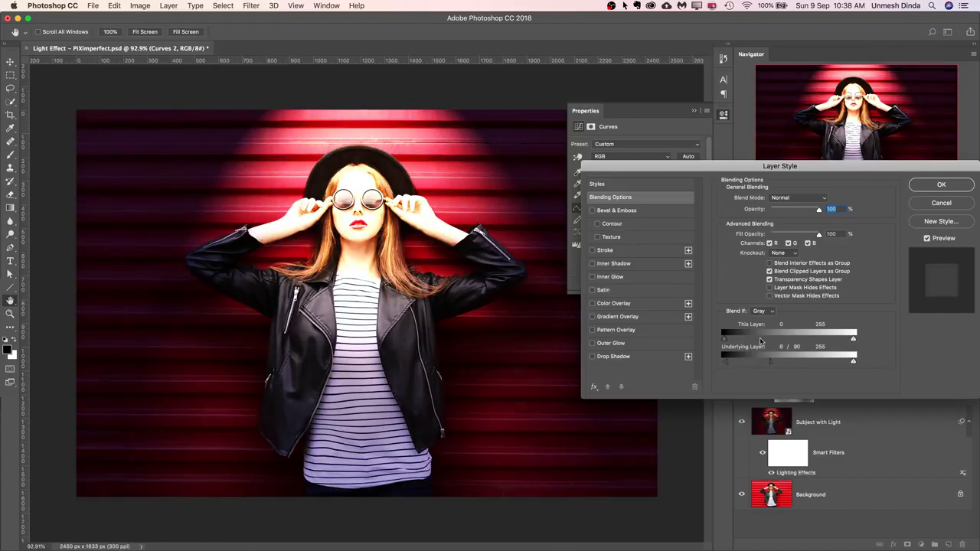
click(943, 186)
Invert the Curves 2 layer mask to black and make white the foreground colour for painting.
click(822, 295)
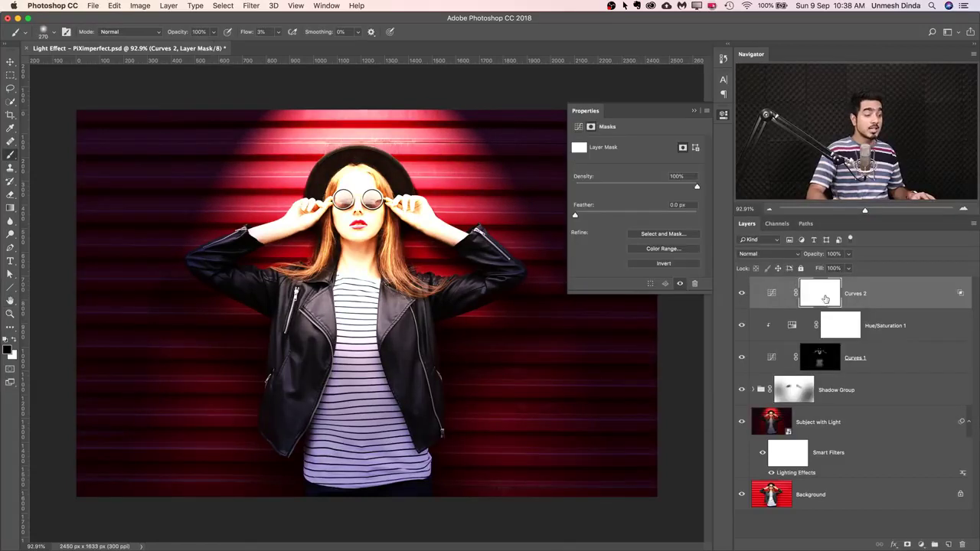
key(ctrl+i)
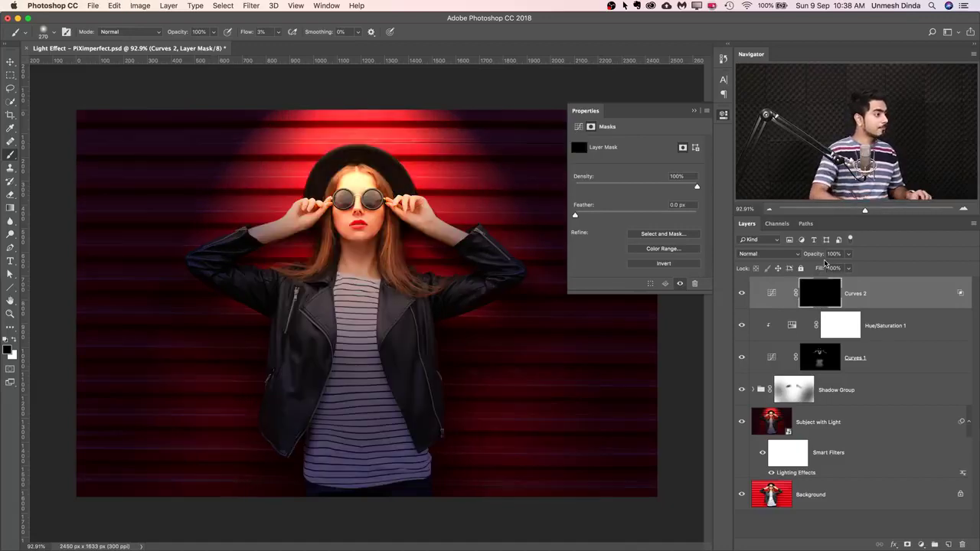
ctrl+click(352, 281)
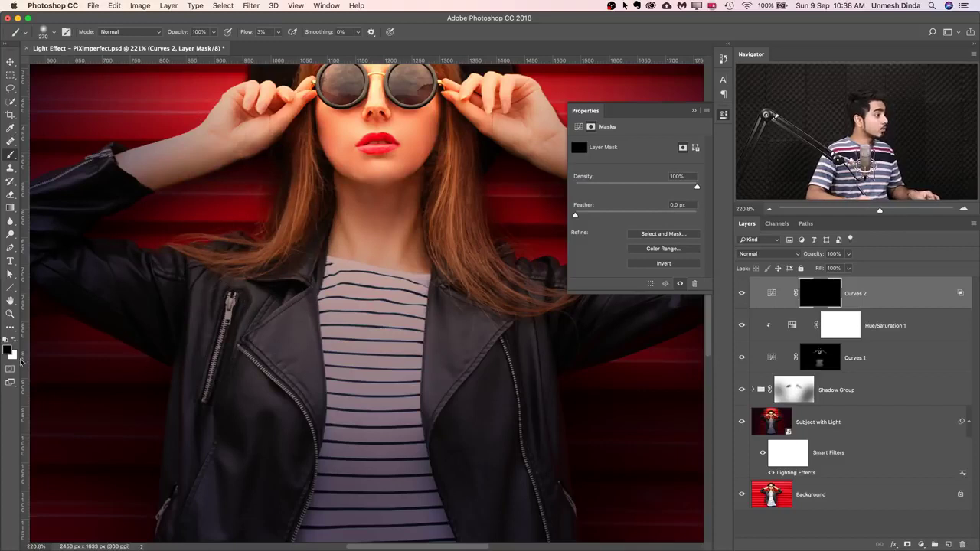
click(13, 340)
scroll(264, 295, down, 3)
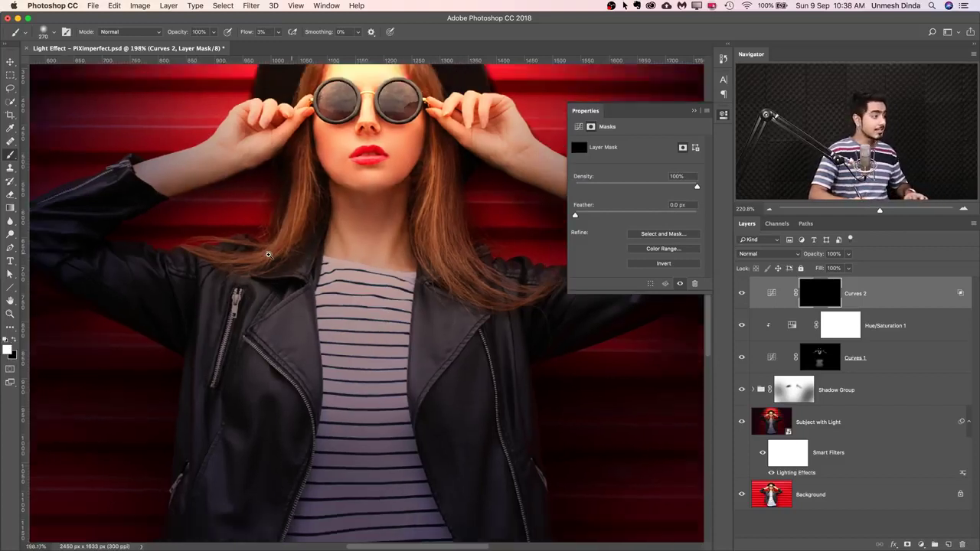
Paint highlights on the jacket lapels and sleeve in white on the Curves 2 mask, using a 188 px brush at 10% flow.
drag(262, 294, 238, 294)
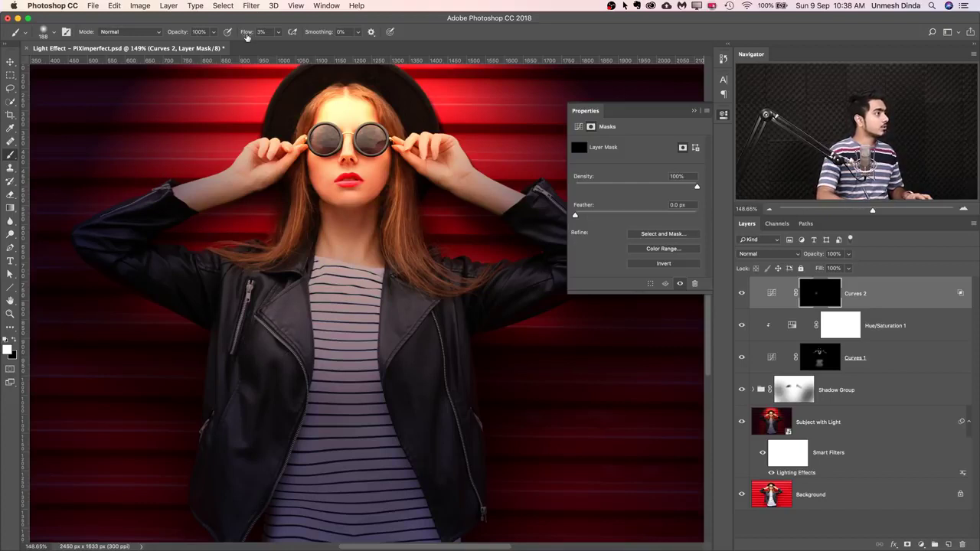
drag(246, 36, 391, 26)
mouse_move(268, 351)
mouse_down()
mouse_move(295, 313)
mouse_move(245, 288)
mouse_up()
mouse_move(418, 312)
mouse_down()
mouse_move(413, 302)
mouse_move(392, 325)
mouse_up()
drag(132, 249, 154, 222)
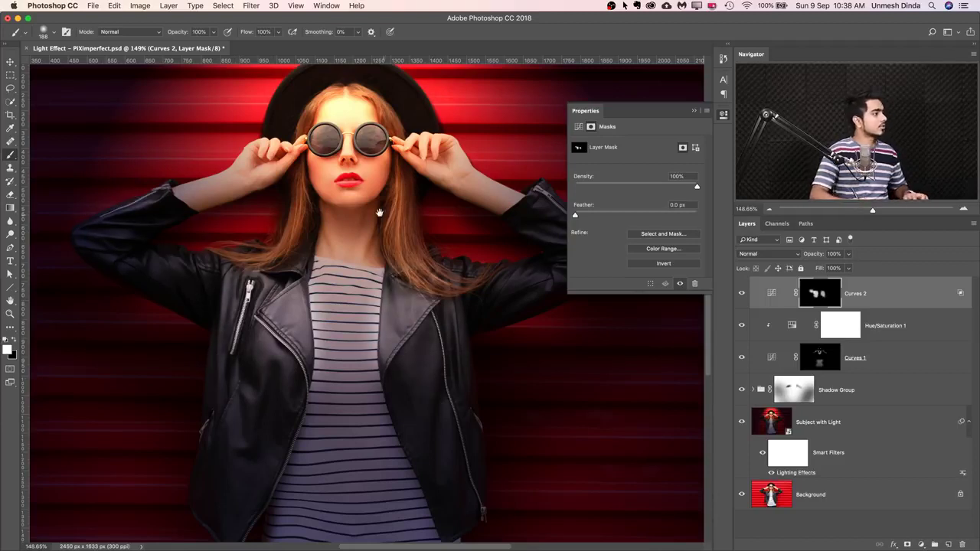
Extend and refine the highlights over both jacket shoulders and arms on the Curves 2 mask, mainly in white with the 188 px brush.
drag(379, 213, 283, 230)
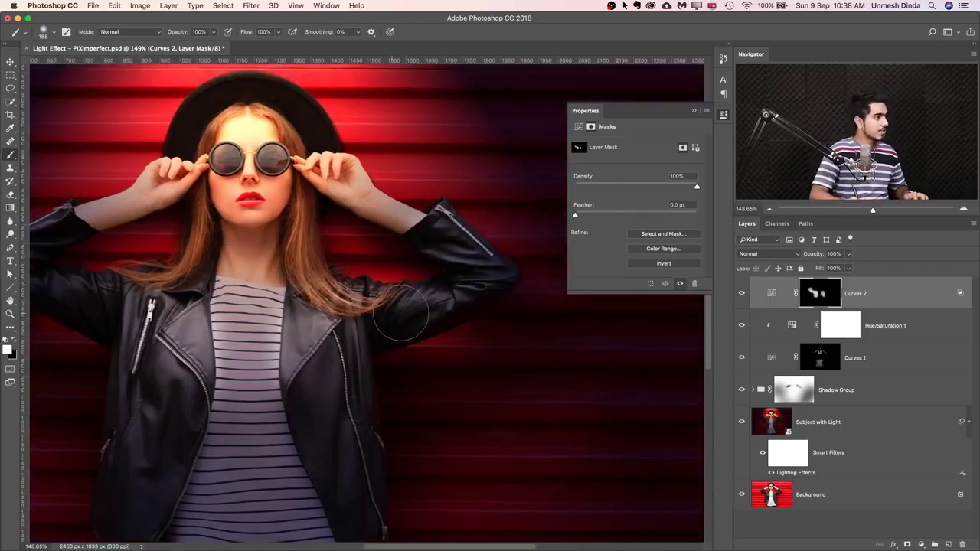
key(x)
drag(330, 302, 350, 306)
key(x)
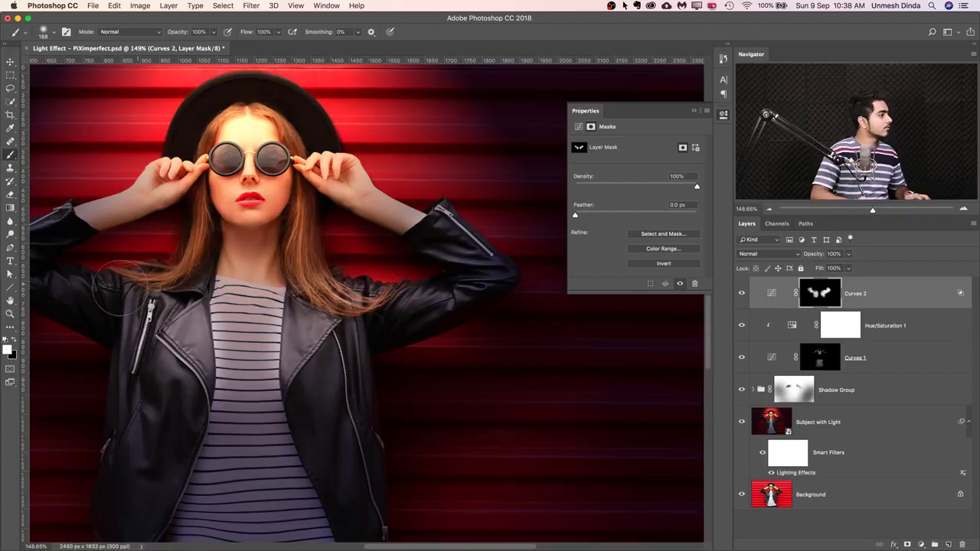
drag(120, 289, 144, 278)
drag(248, 263, 220, 251)
scroll(220, 251, up, 2)
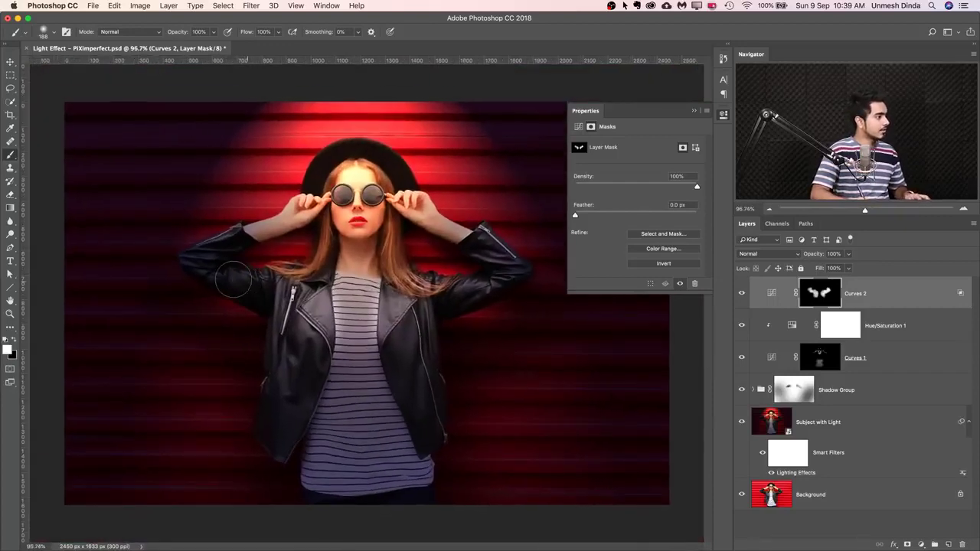
Remove the highlight spill from both edges of the striped shirt in black on the Curves 2 mask, using a 53 px brush.
scroll(360, 302, up, 5)
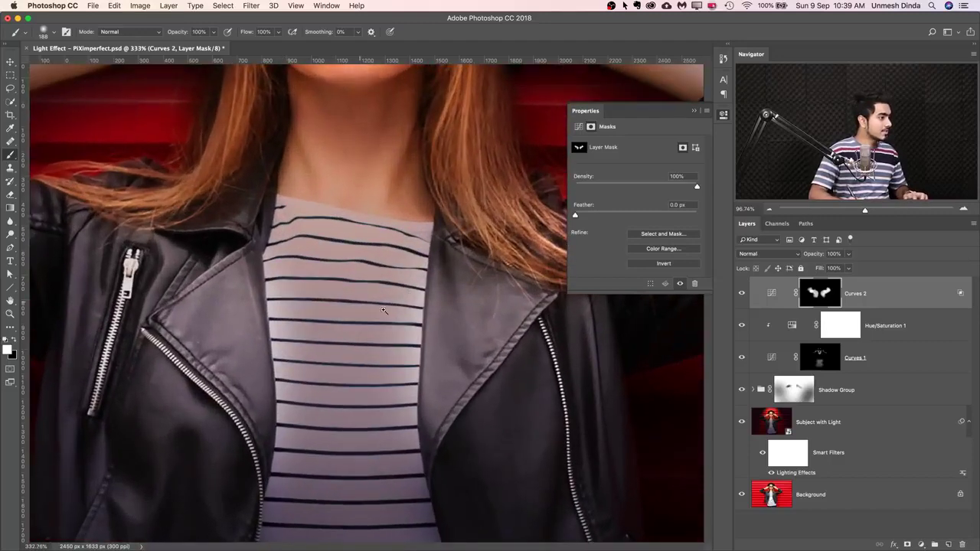
mouse_move(330, 313)
mouse_down()
mouse_move(247, 325)
mouse_move(300, 317)
mouse_move(290, 294)
mouse_move(285, 333)
mouse_move(307, 375)
mouse_up()
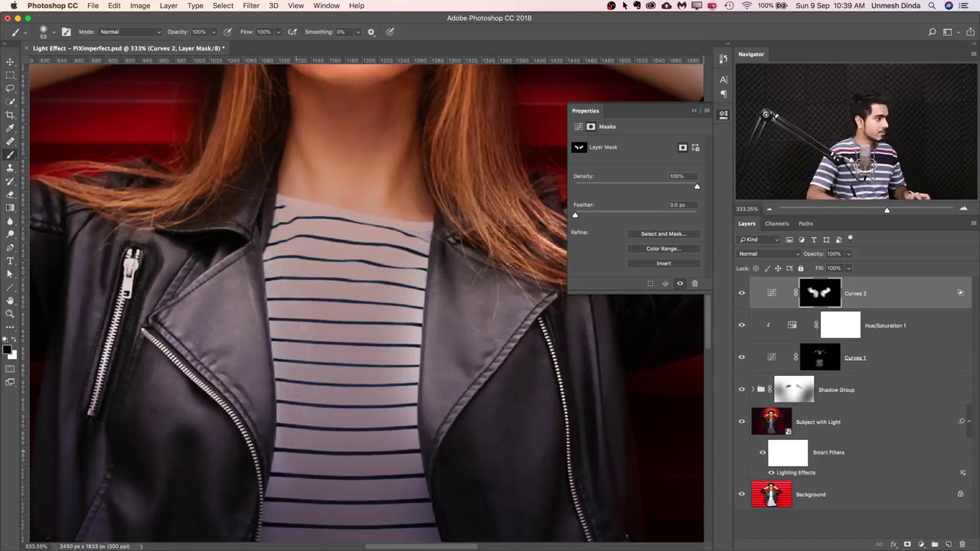
drag(416, 288, 411, 408)
drag(383, 344, 326, 375)
scroll(354, 284, down, 3)
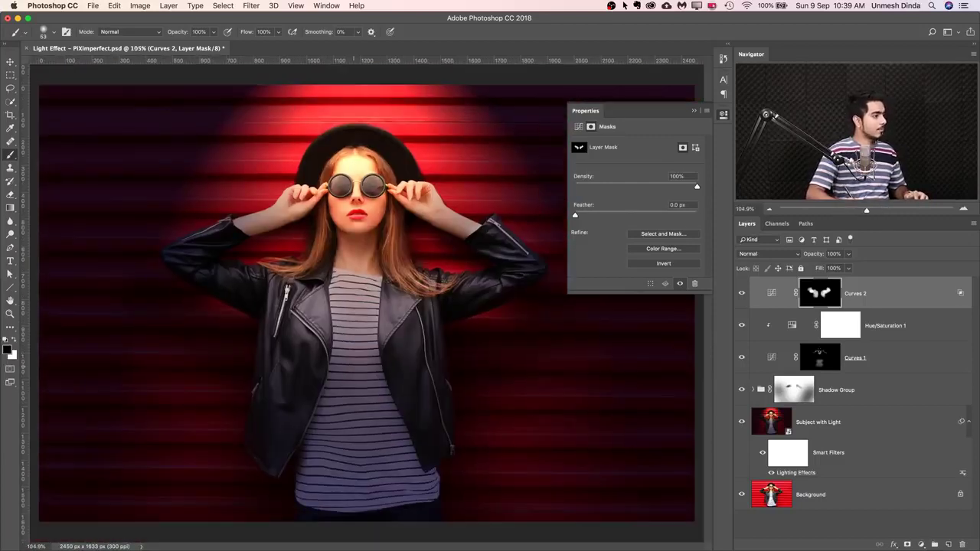
Try to brighten the upper shirt in white on the Curves 2 mask, using a 202 px brush at 10% flow.
scroll(392, 350, up, 4)
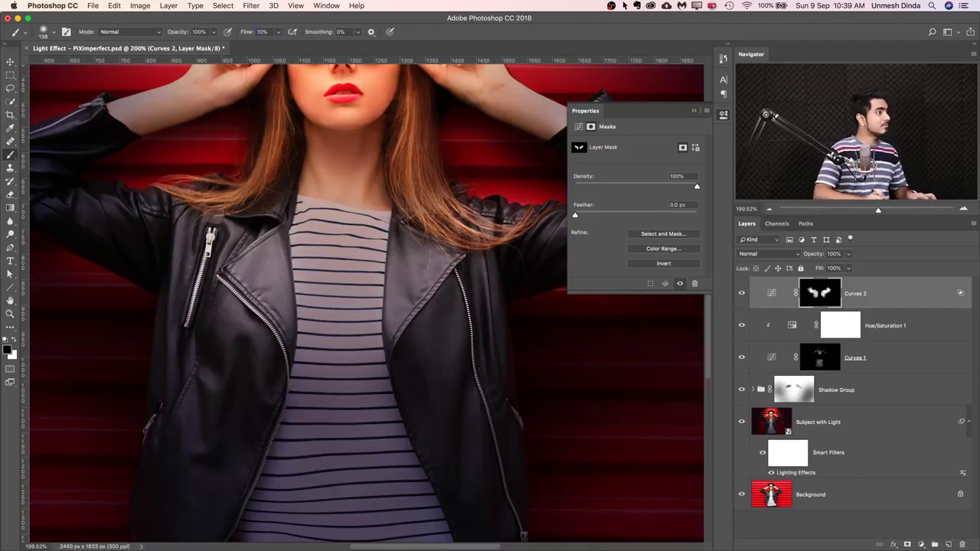
drag(333, 295, 350, 295)
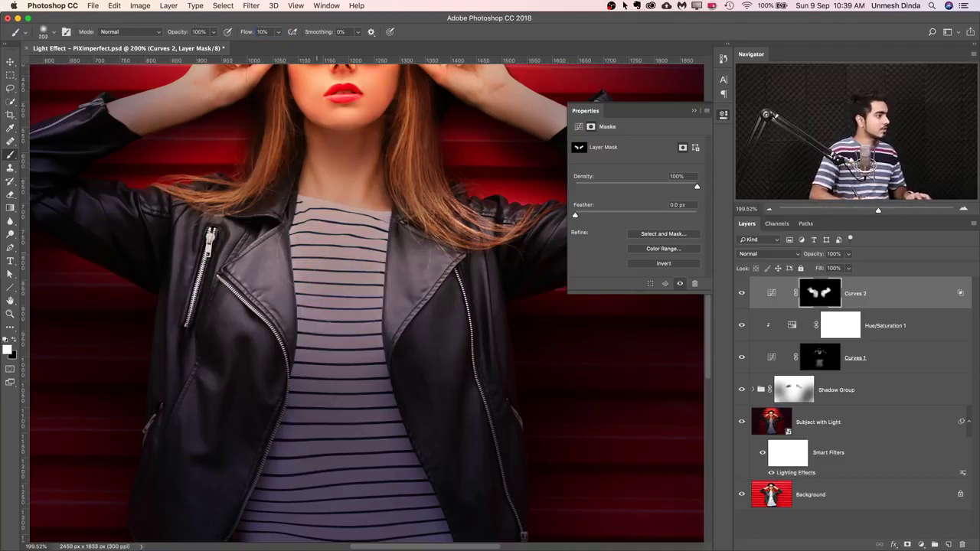
drag(337, 257, 334, 240)
key(super+z)
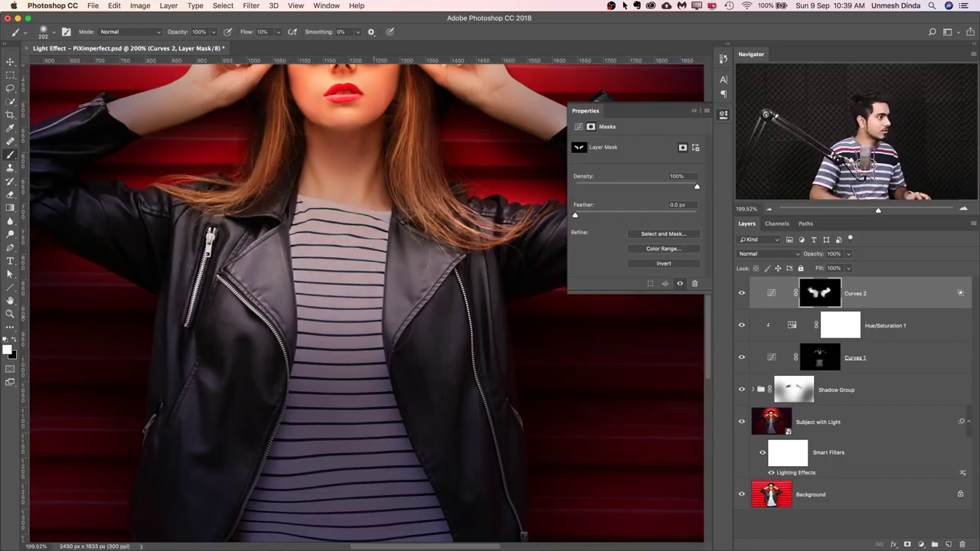
Compare the image with and without Curves 2, and examine the jacket highlights up close and in the full view.
scroll(406, 238, down, 8)
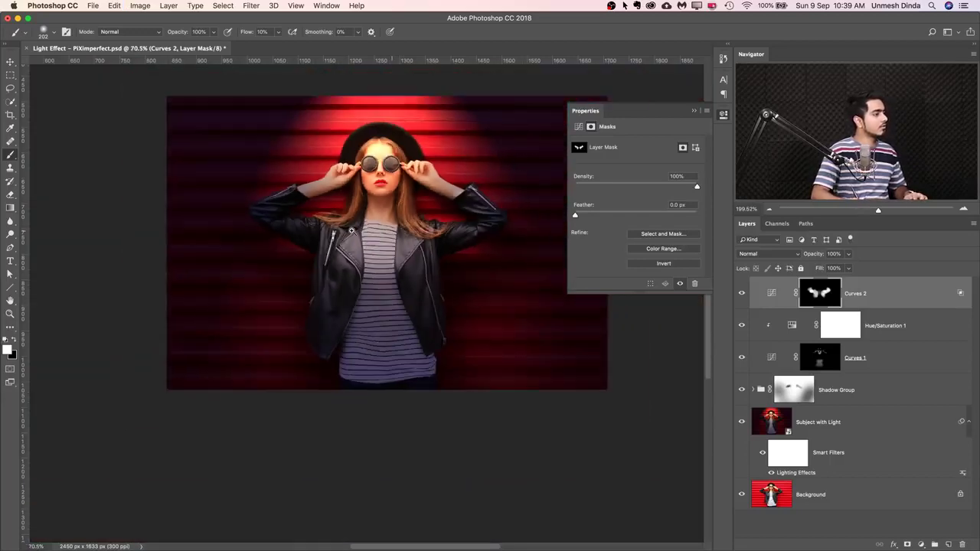
scroll(390, 333, up, 4)
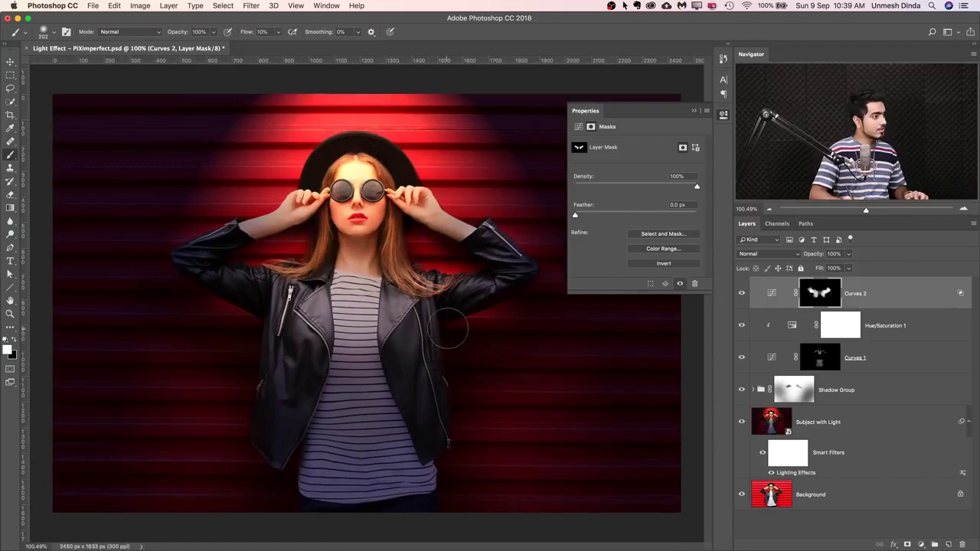
click(740, 295)
click(739, 297)
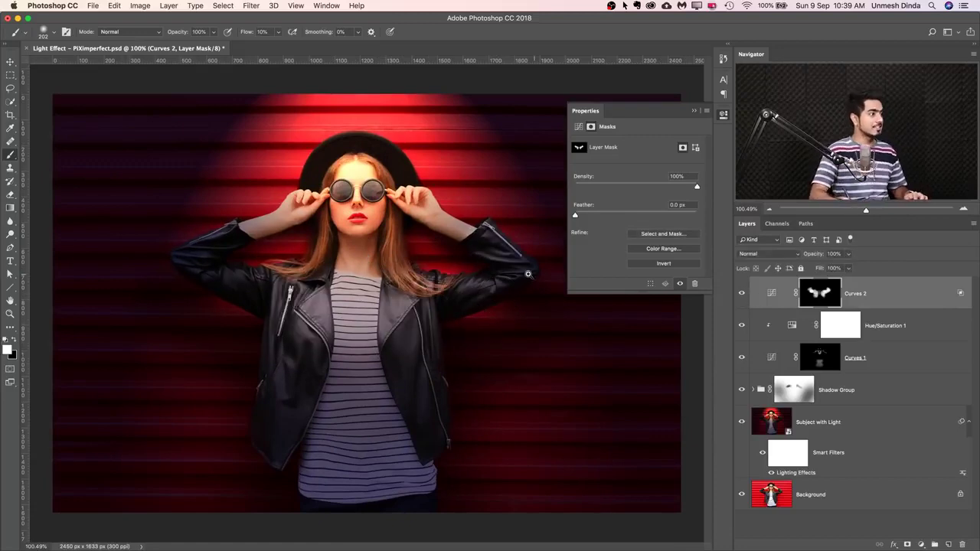
scroll(527, 273, up, 5)
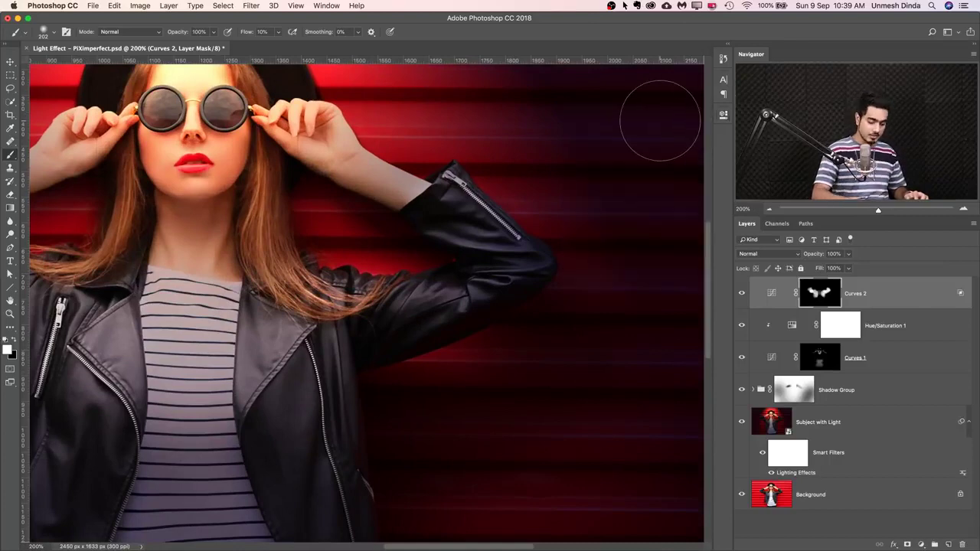
scroll(660, 120, down, 5)
scroll(535, 285, down, 2)
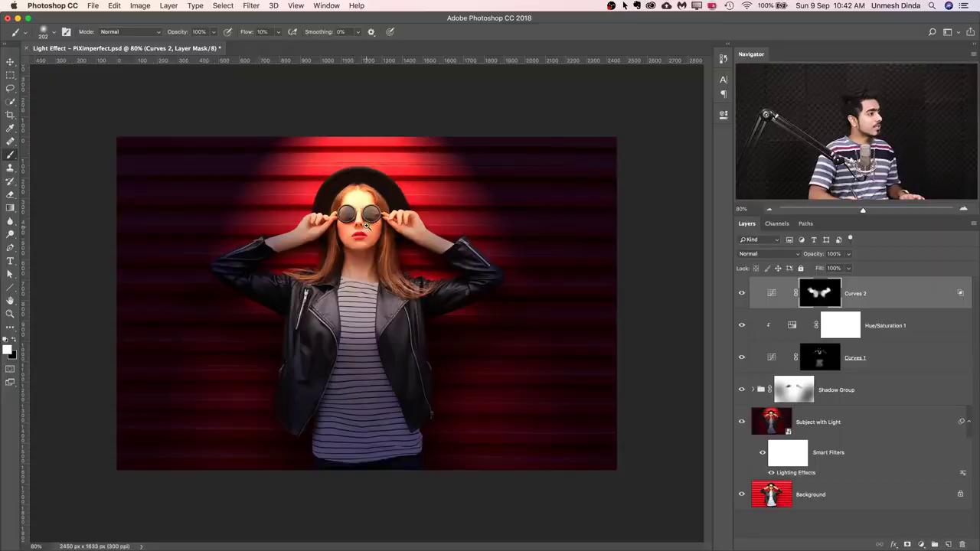
scroll(381, 223, down, 1)
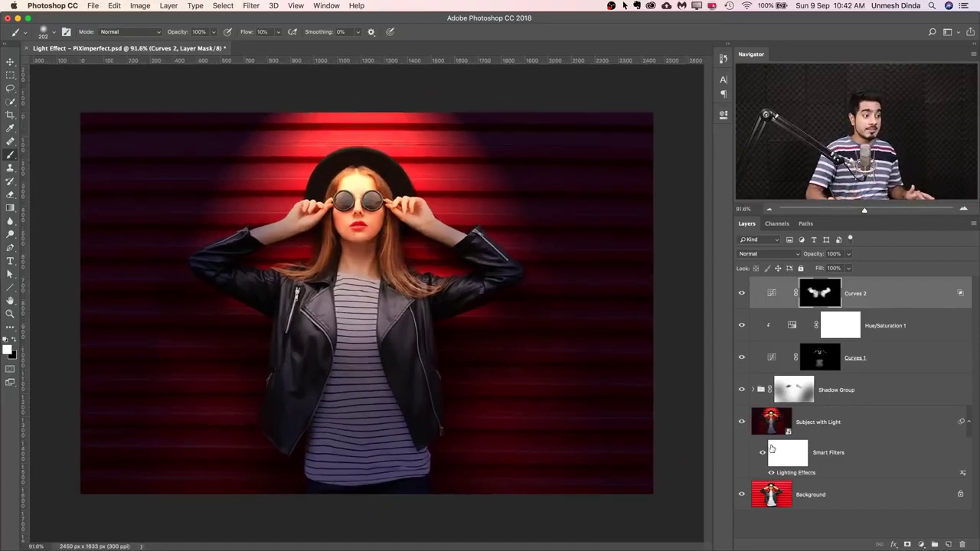
Reopen the Lighting Effects filter on the Subject with Light layer and lower the Colorize colour's saturation to 31%.
click(803, 474)
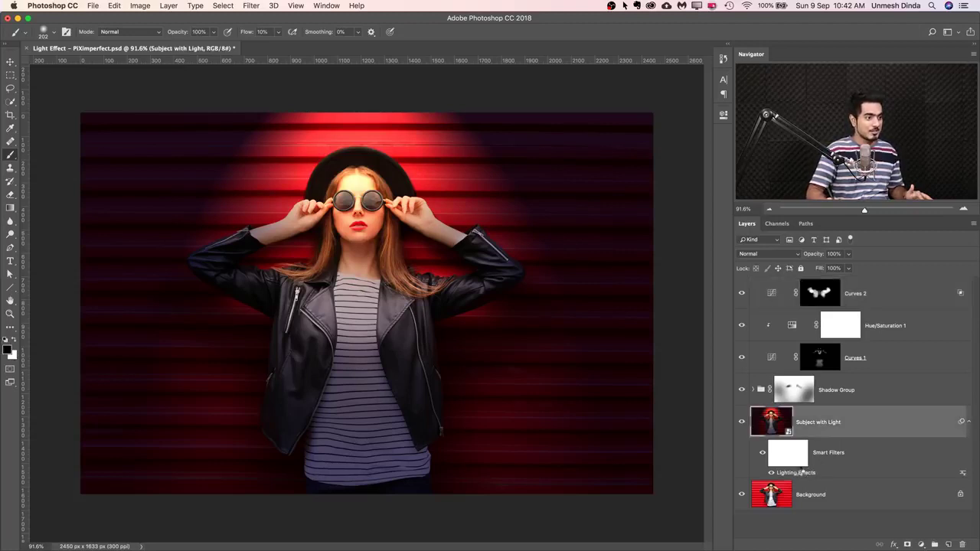
double_click(801, 473)
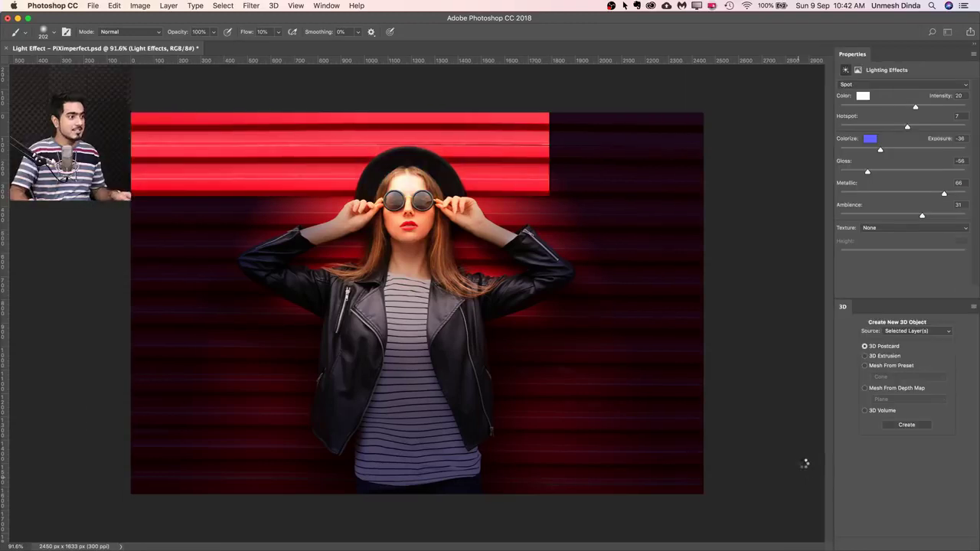
click(869, 139)
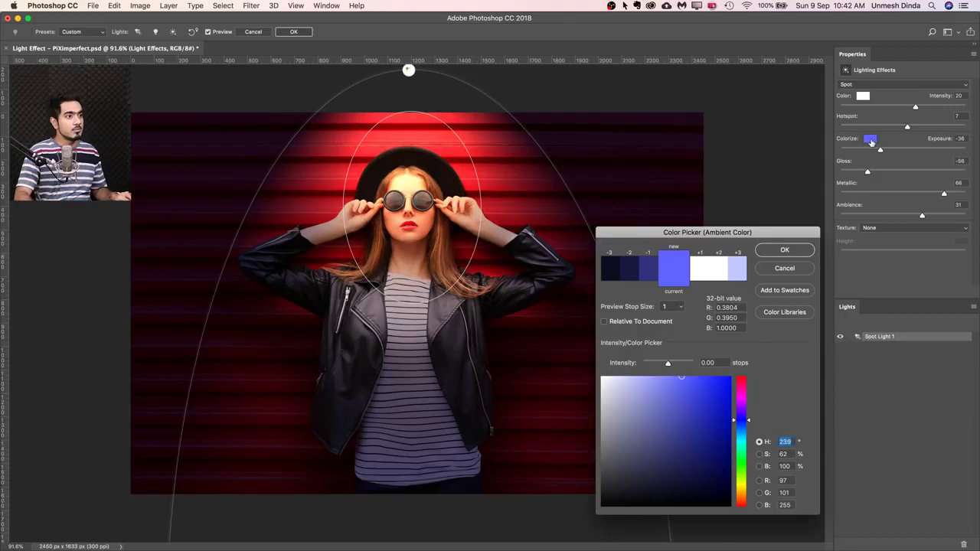
click(759, 454)
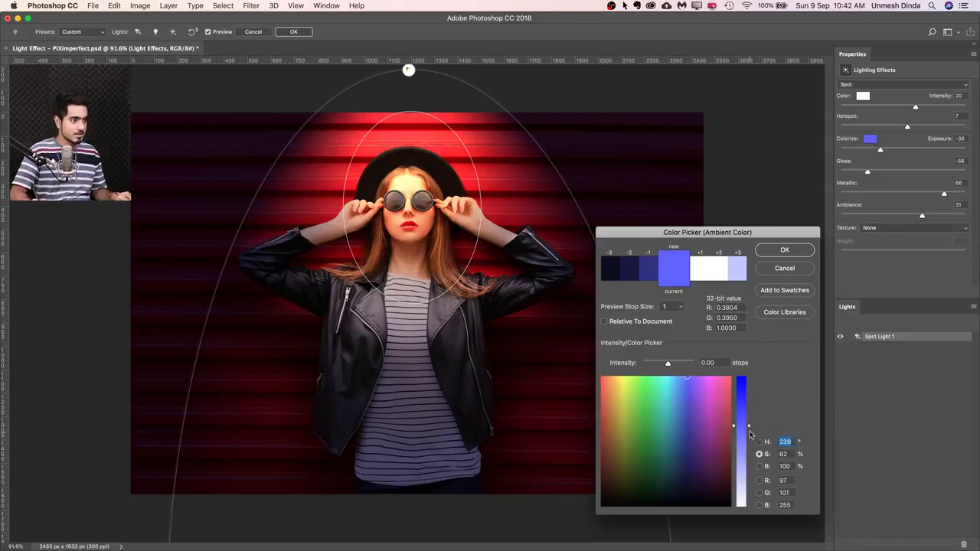
drag(748, 430, 747, 471)
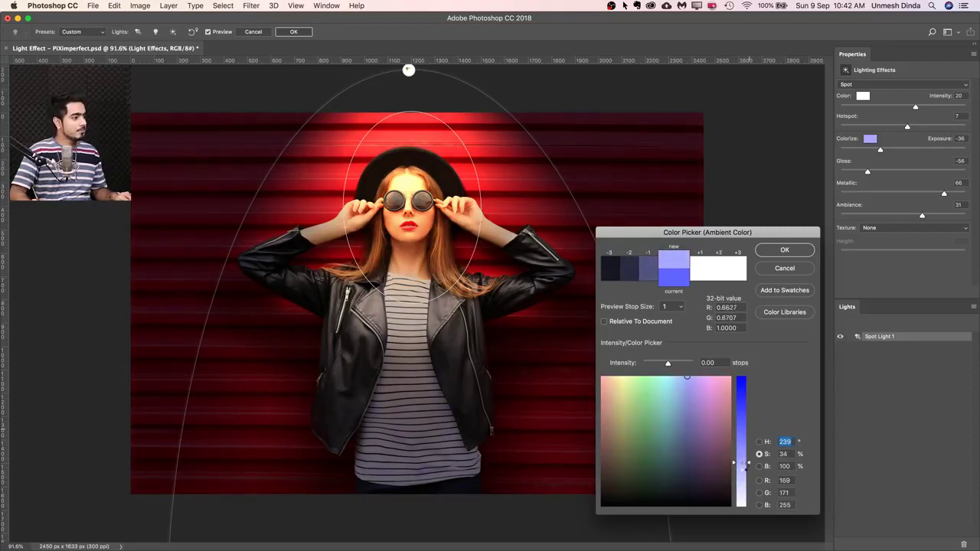
drag(748, 464, 740, 466)
Lower the Colorize colour's brightness to 61% and apply the Lighting Effects changes.
click(759, 466)
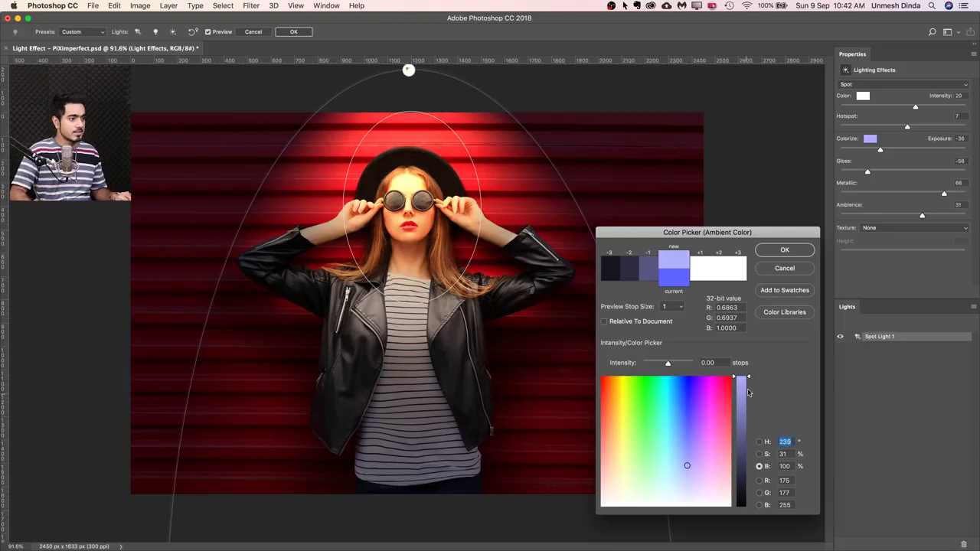
drag(748, 395, 748, 432)
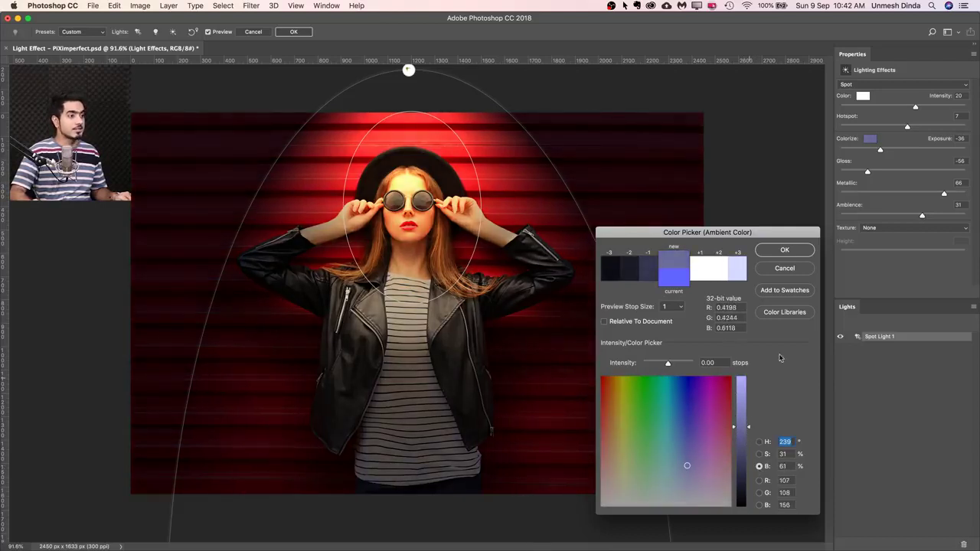
key(Return)
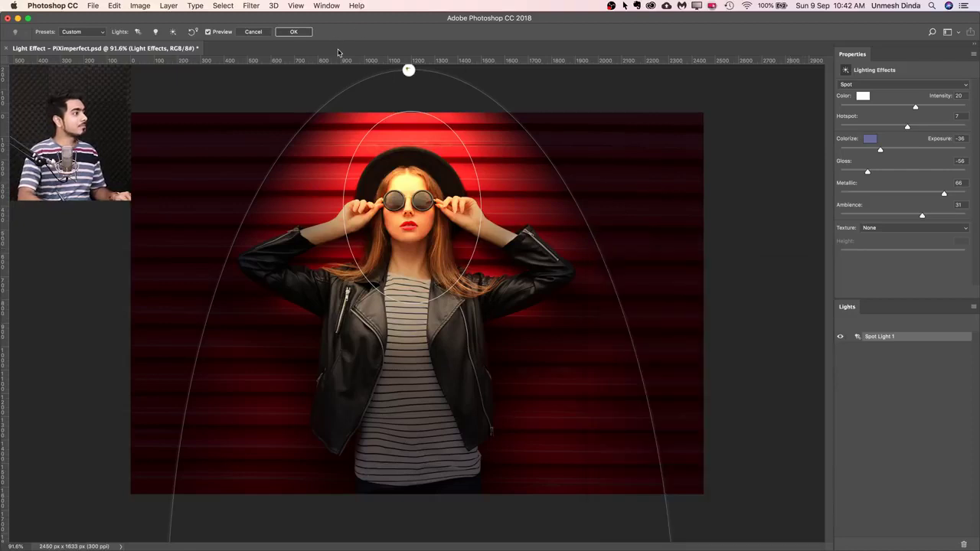
click(293, 32)
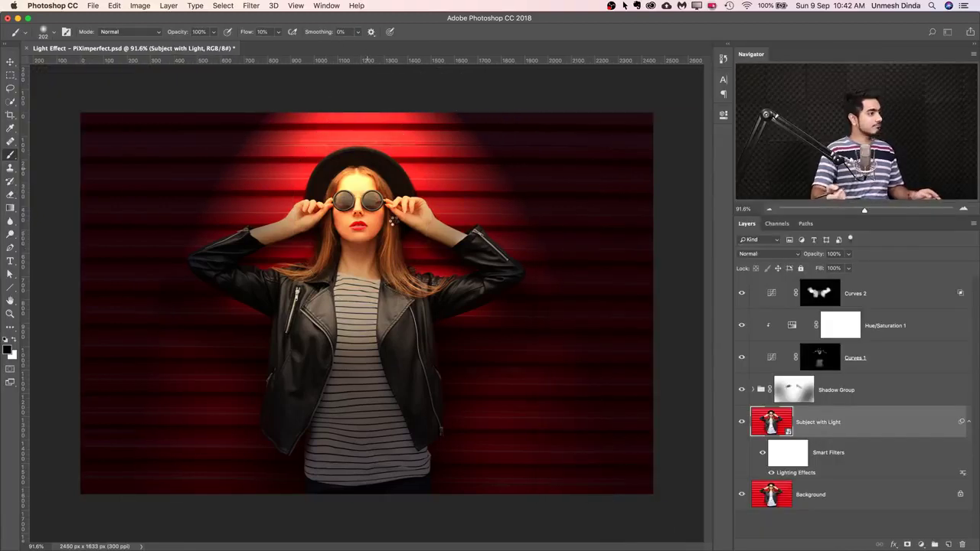